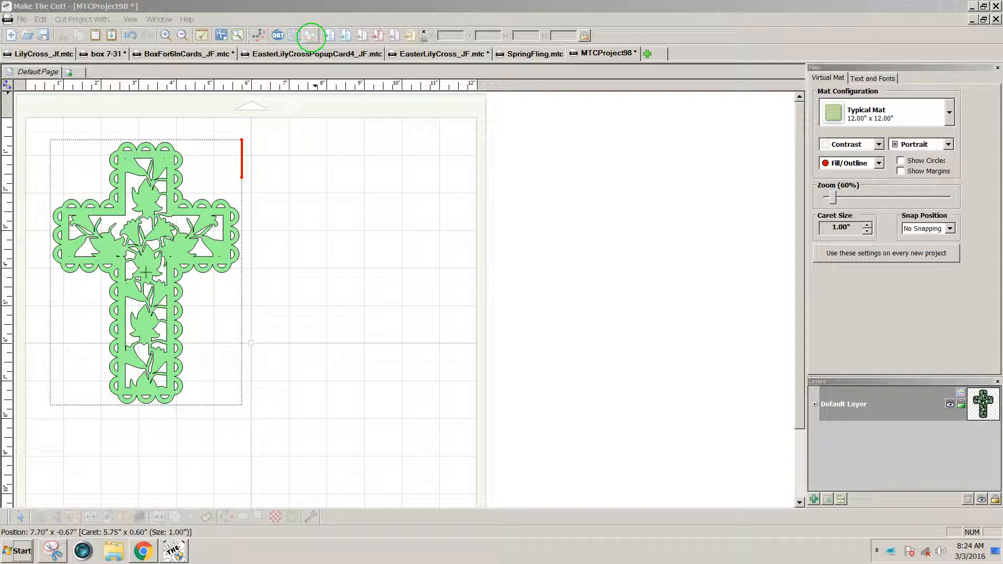
# Step: Add a Block Arc and a polygon Square from the basic shapes library to the mat
pyautogui.click(310, 35)
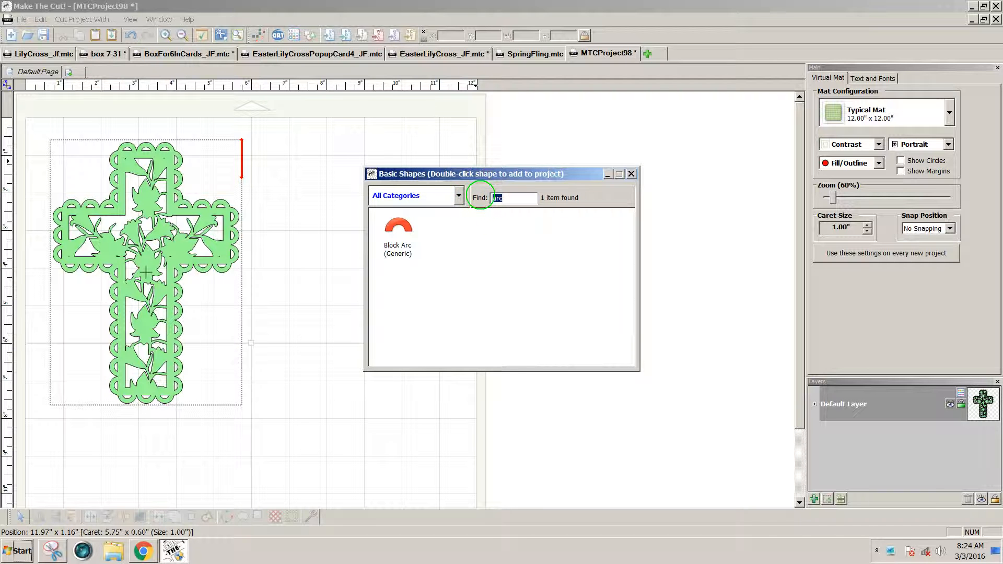
pyautogui.doubleClick(401, 222)
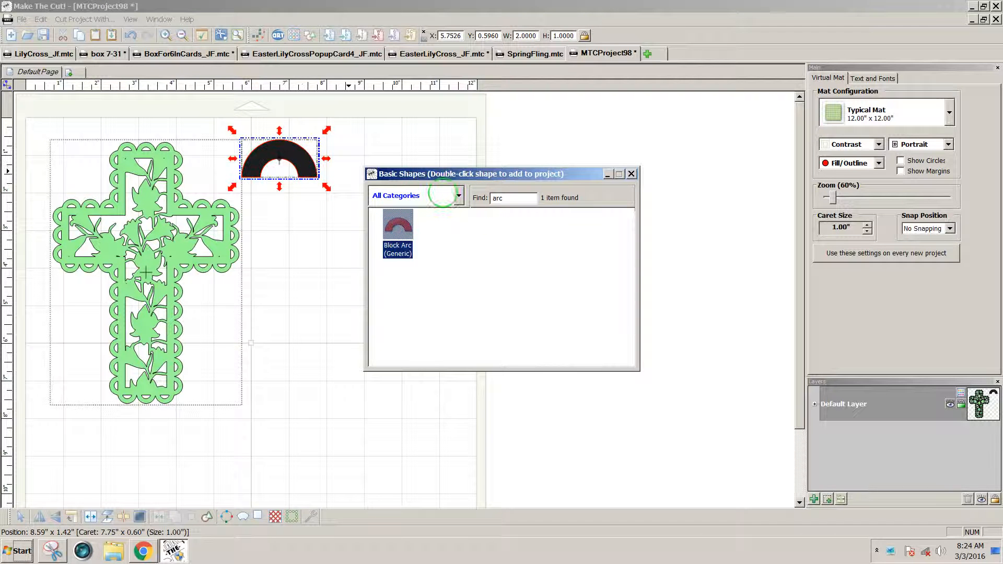
pyautogui.moveTo(521, 199); pyautogui.dragTo(482, 193)
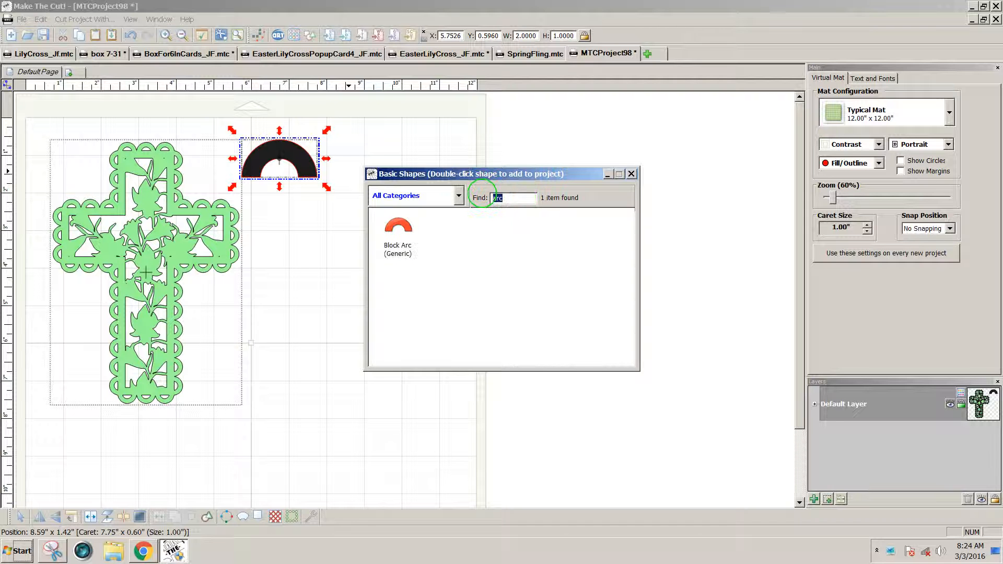
pyautogui.write('sq')
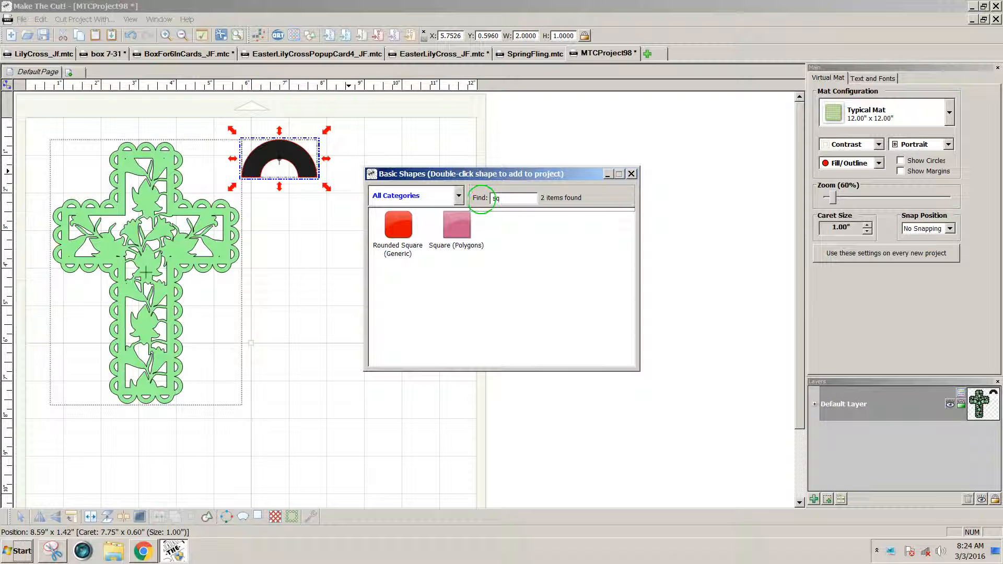
pyautogui.doubleClick(458, 227)
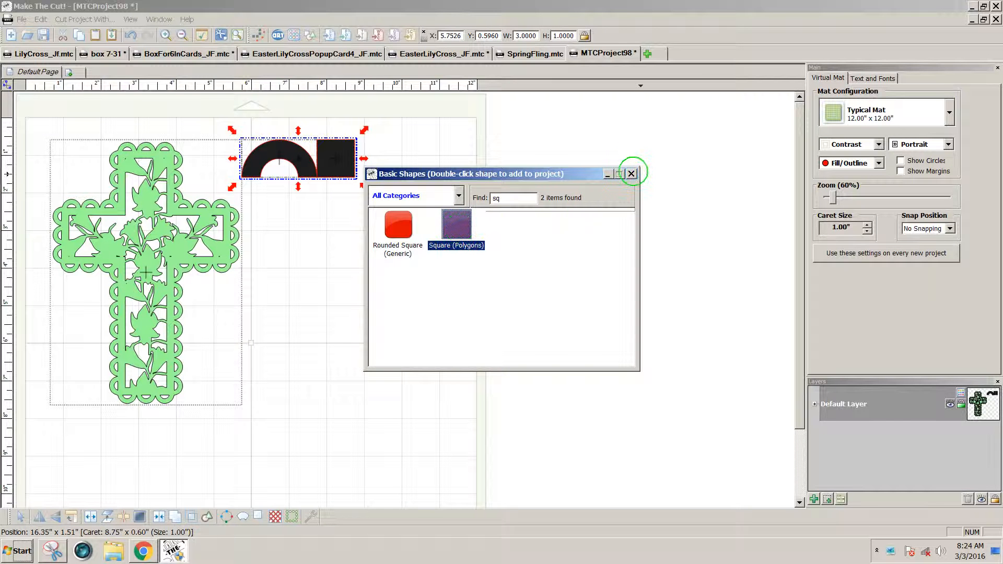
pyautogui.click(632, 174)
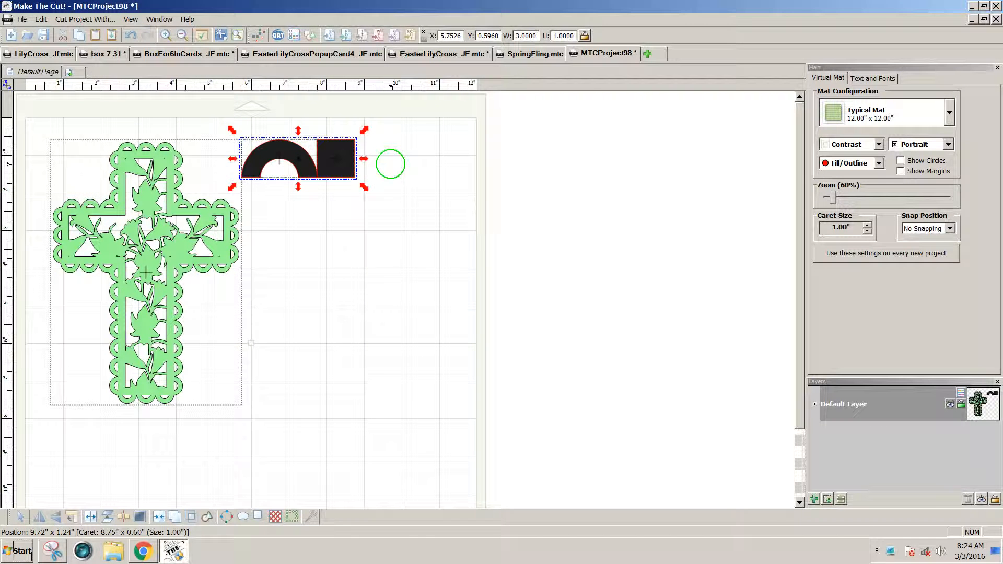
pyautogui.click(390, 164)
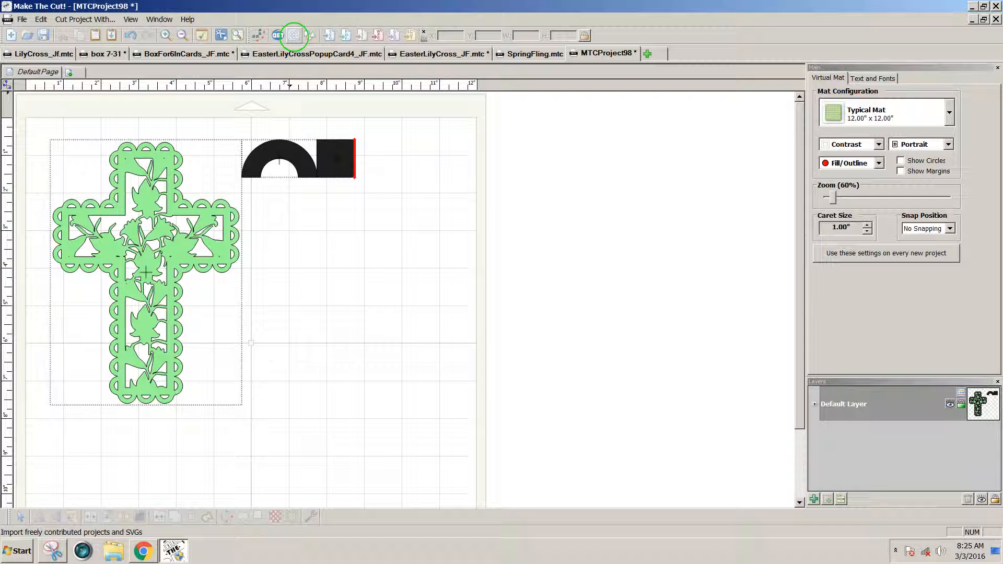
# Step: Import the "Easter Lilly" design from the Make The Cut gallery and move it clear of the square
pyautogui.click(295, 34)
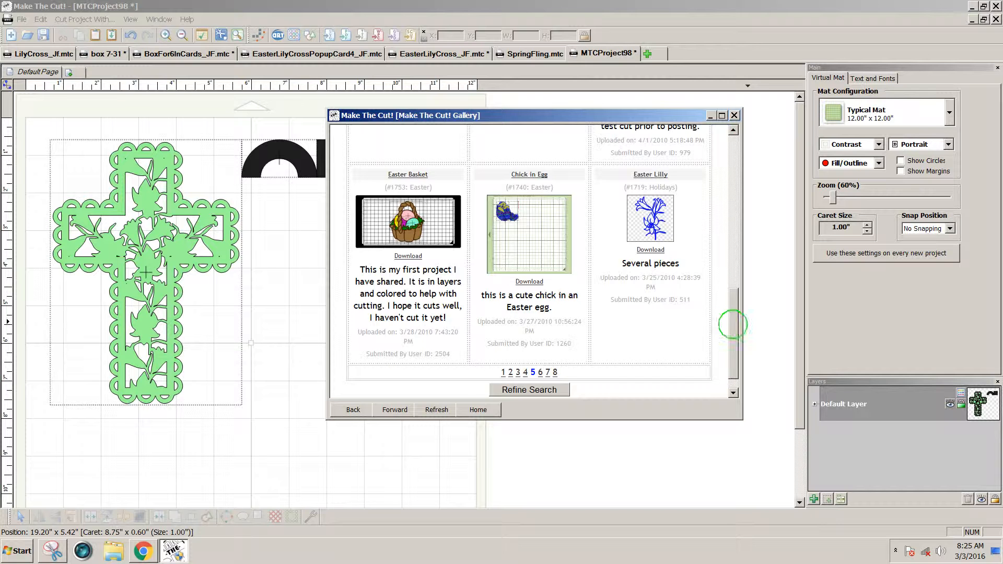
pyautogui.click(530, 194)
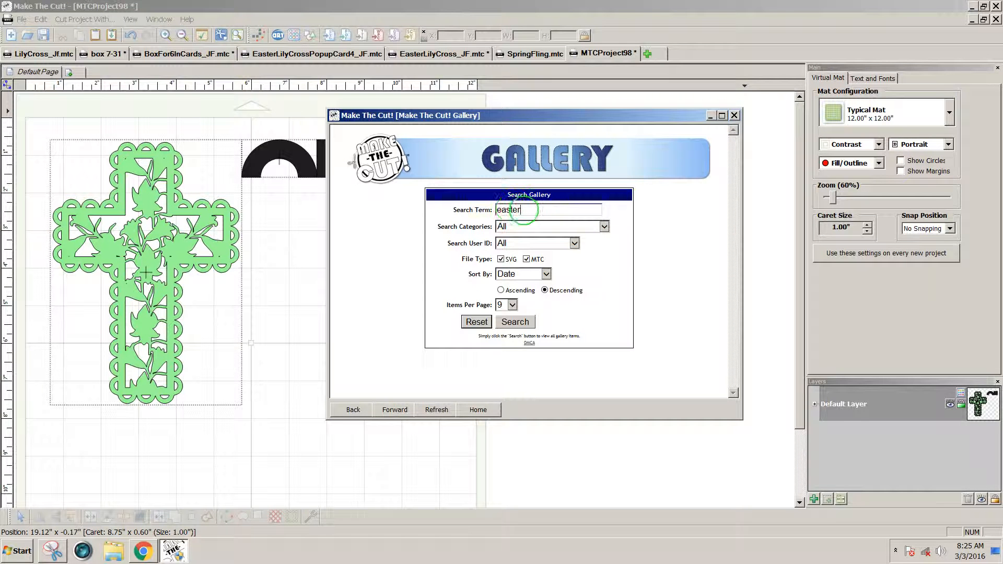
pyautogui.moveTo(525, 210); pyautogui.dragTo(472, 206)
pyautogui.write('E')
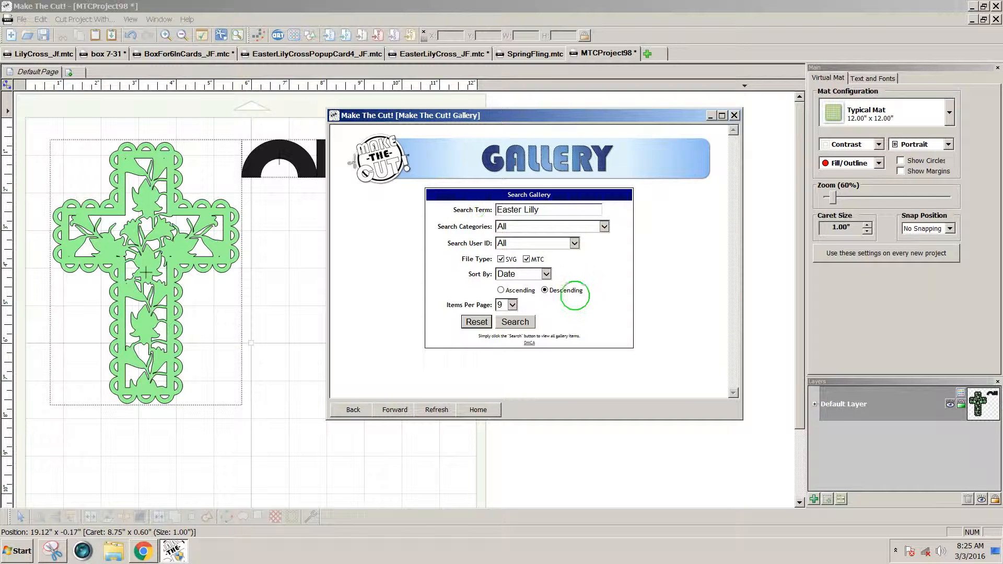
pyautogui.click(516, 322)
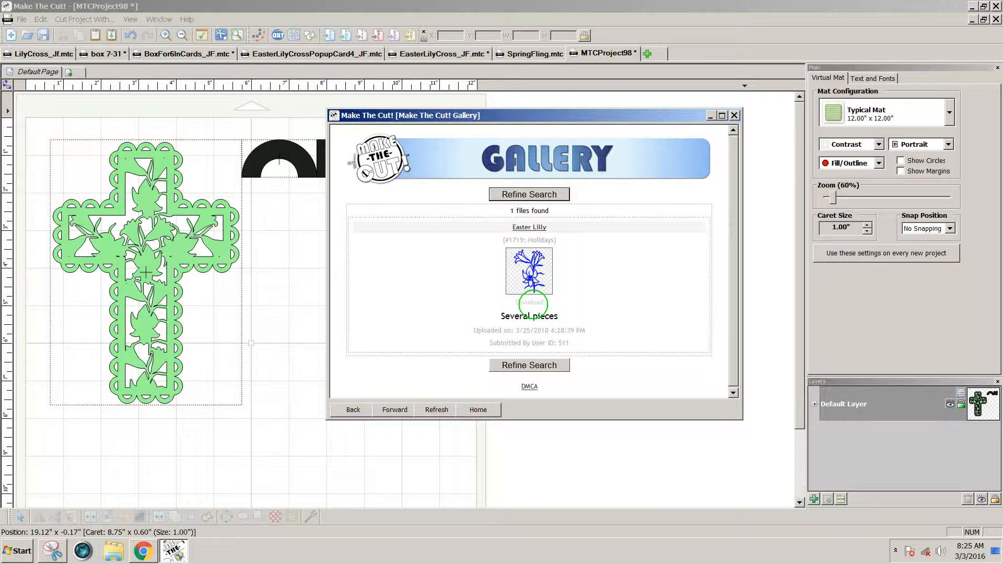
pyautogui.click(530, 303)
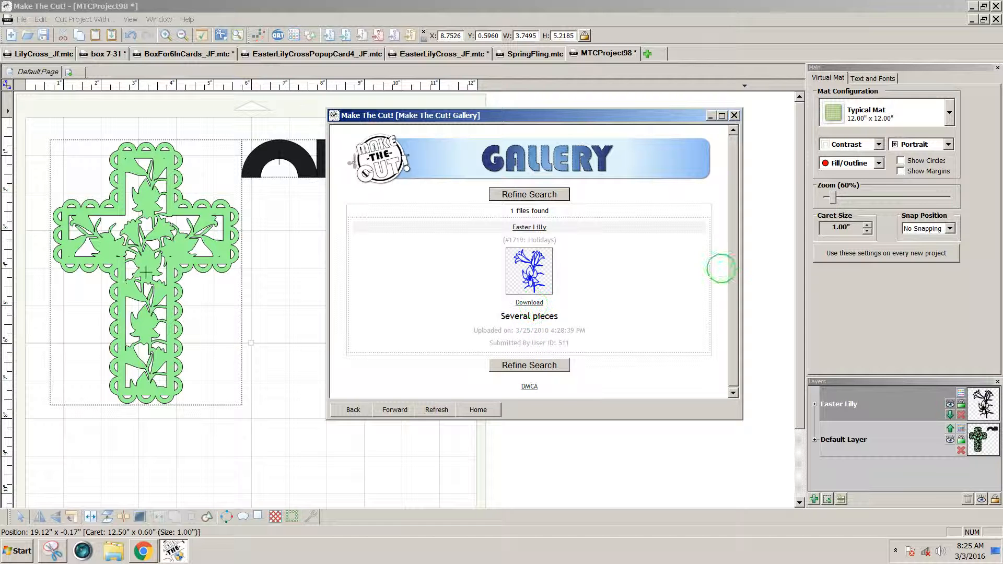
pyautogui.click(734, 115)
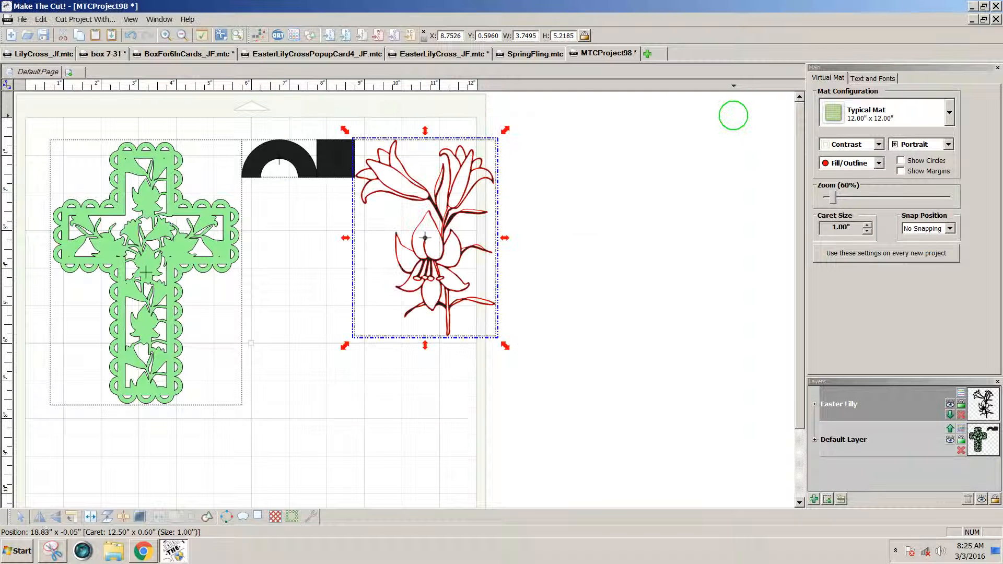
pyautogui.moveTo(435, 273); pyautogui.dragTo(456, 264)
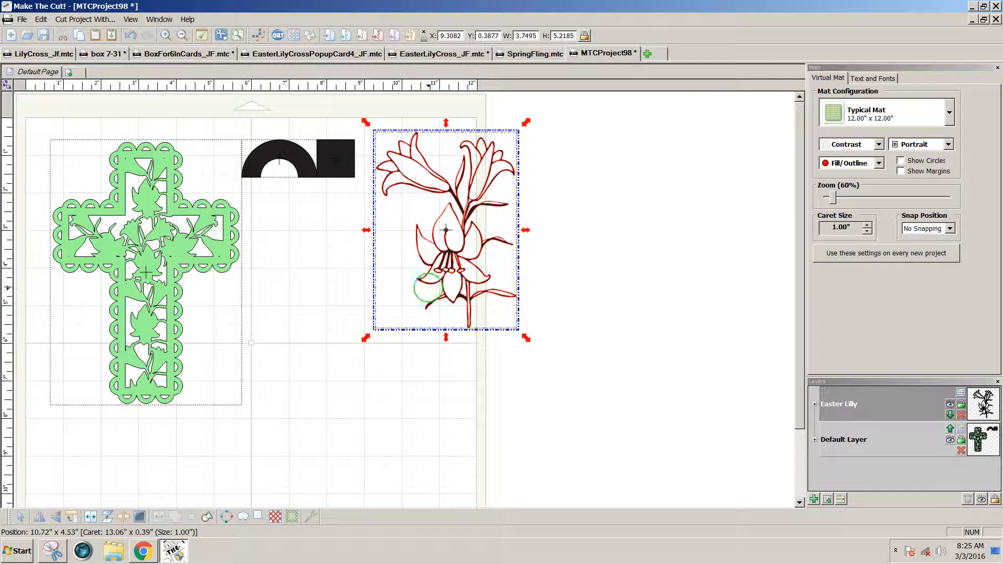
pyautogui.click(352, 233)
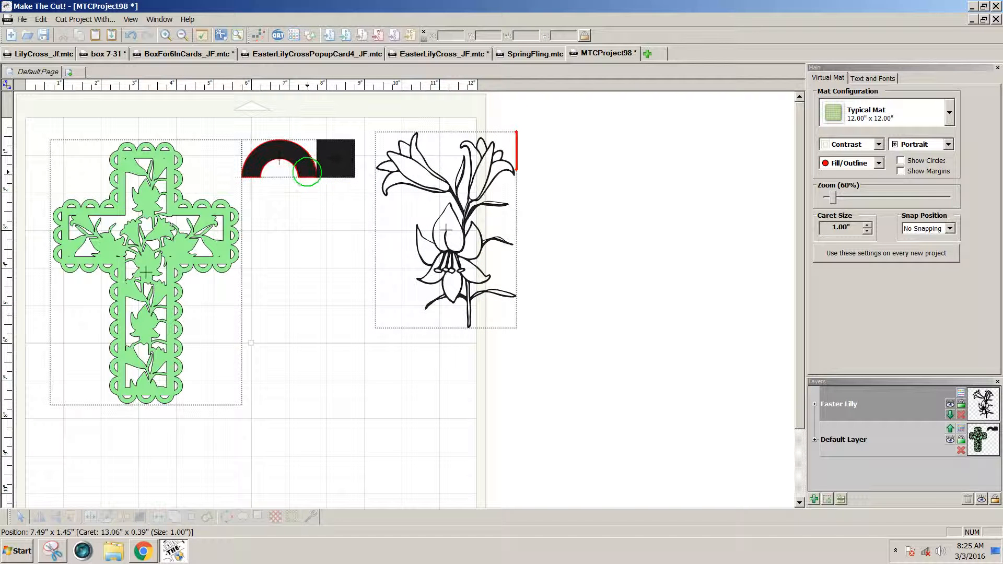
# Step: Set the block arc's width to 0.5 in, keeping its proportions
pyautogui.click(306, 166)
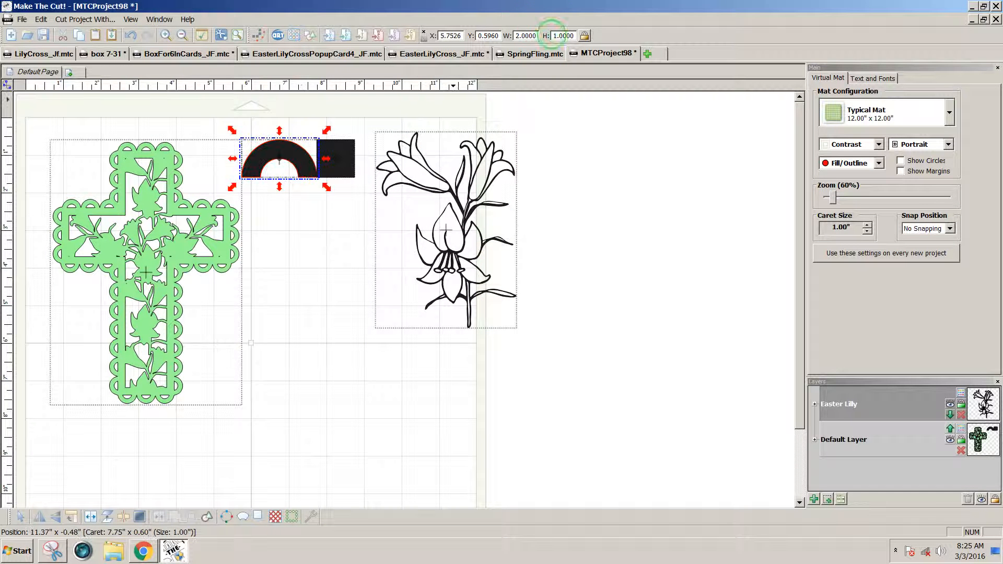
pyautogui.doubleClick(526, 35)
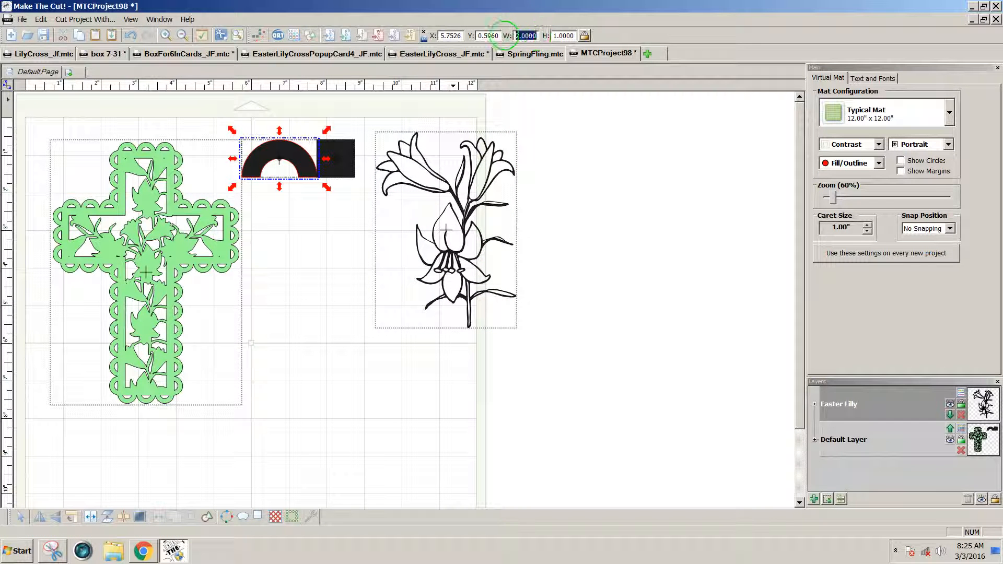
pyautogui.press('BackSpace')
pyautogui.write('.5')
pyautogui.press('Return')
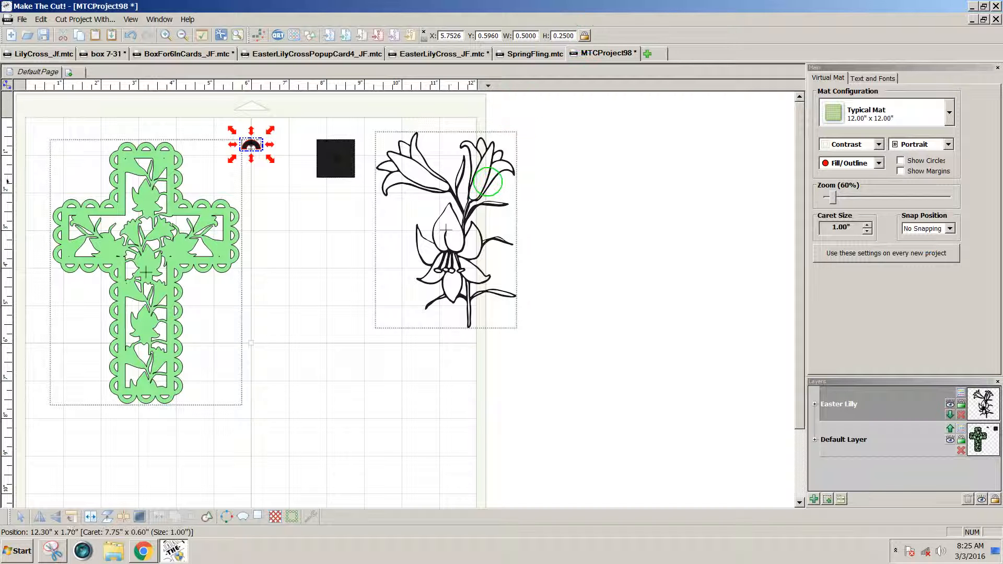
# Step: Scale the lily proportionally to a width of 1.5 in and place it near the mat's upper-right corner
pyautogui.click(436, 180)
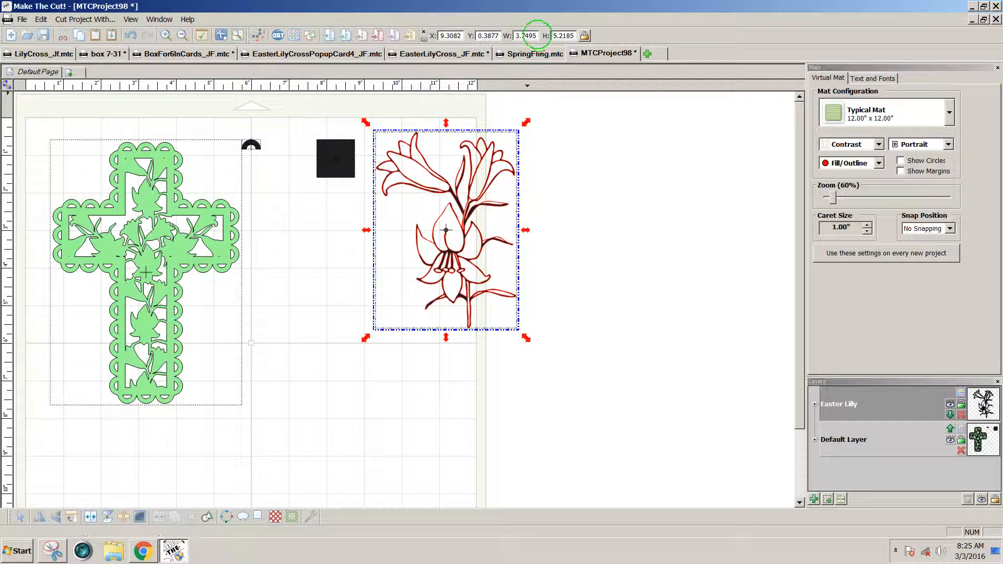
pyautogui.doubleClick(527, 35)
pyautogui.write('1')
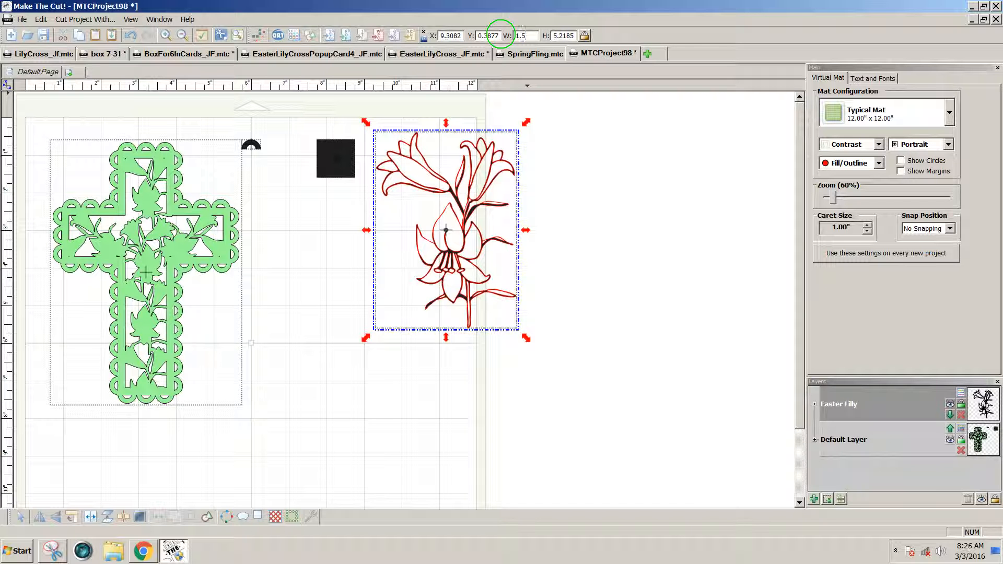
pyautogui.write('.5')
pyautogui.press('Return')
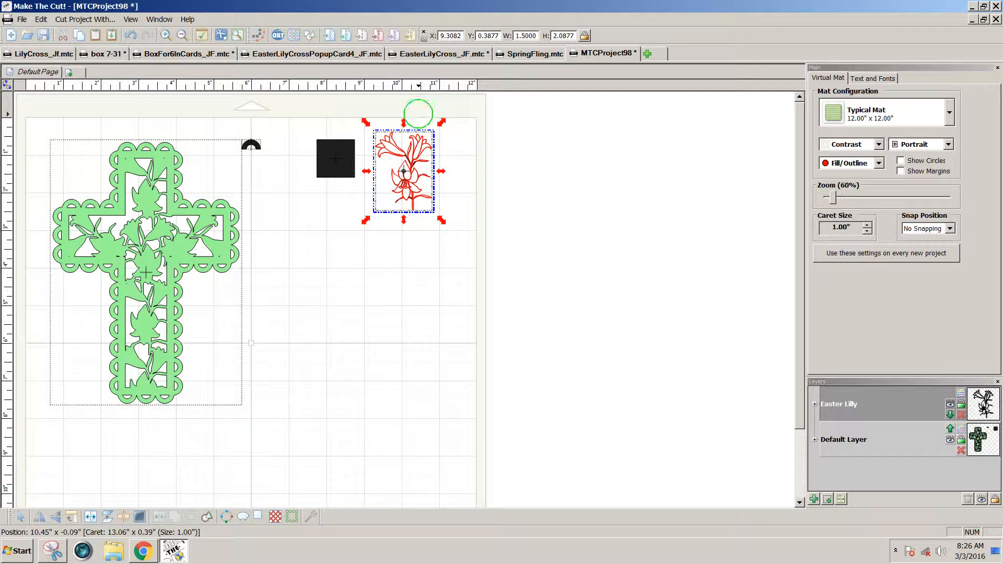
pyautogui.moveTo(405, 161); pyautogui.dragTo(438, 163)
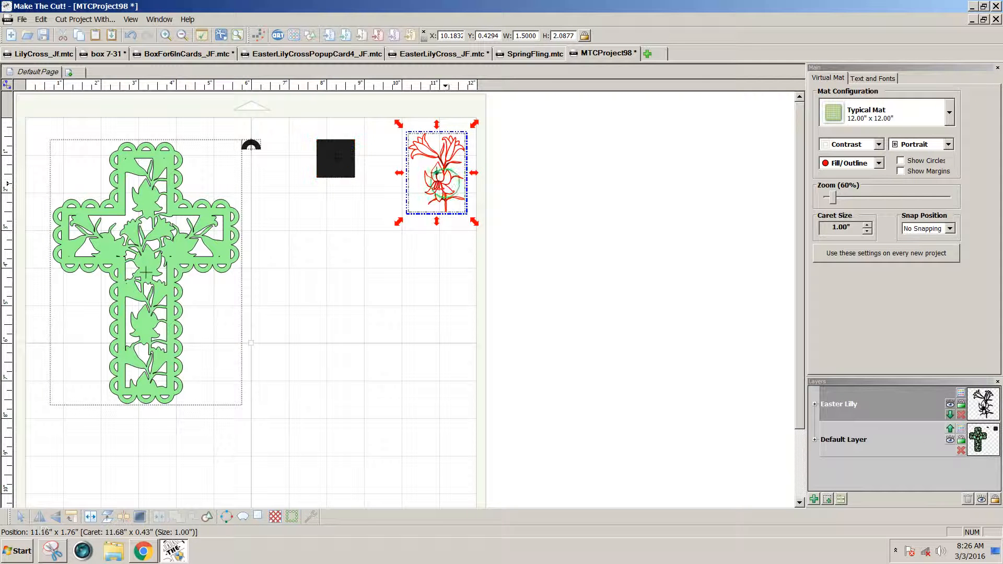
pyautogui.moveTo(441, 183); pyautogui.dragTo(428, 181)
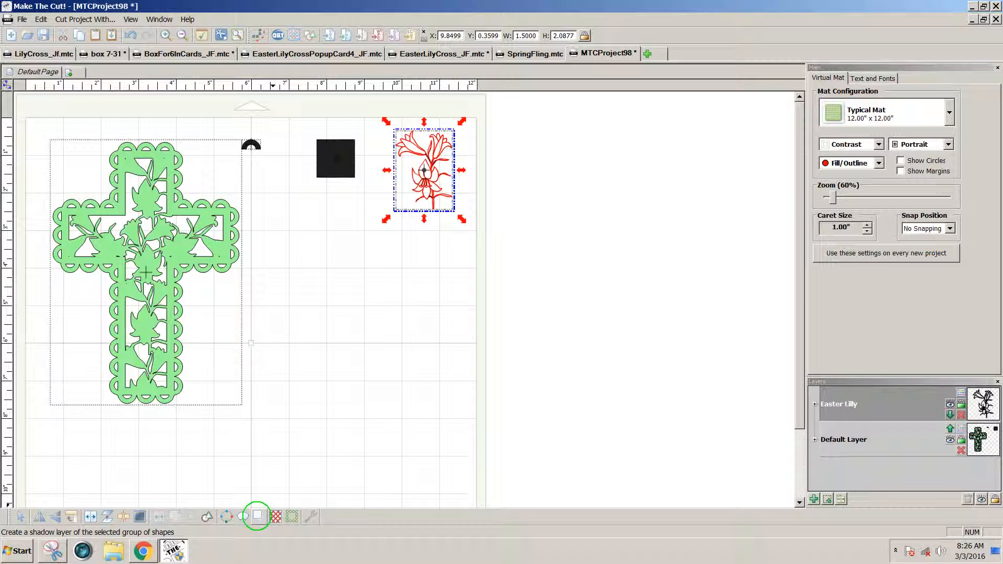
# Step: Generate a shadow layer for the lily with a 0.02 in width, rounded corners and simplified output
pyautogui.click(256, 516)
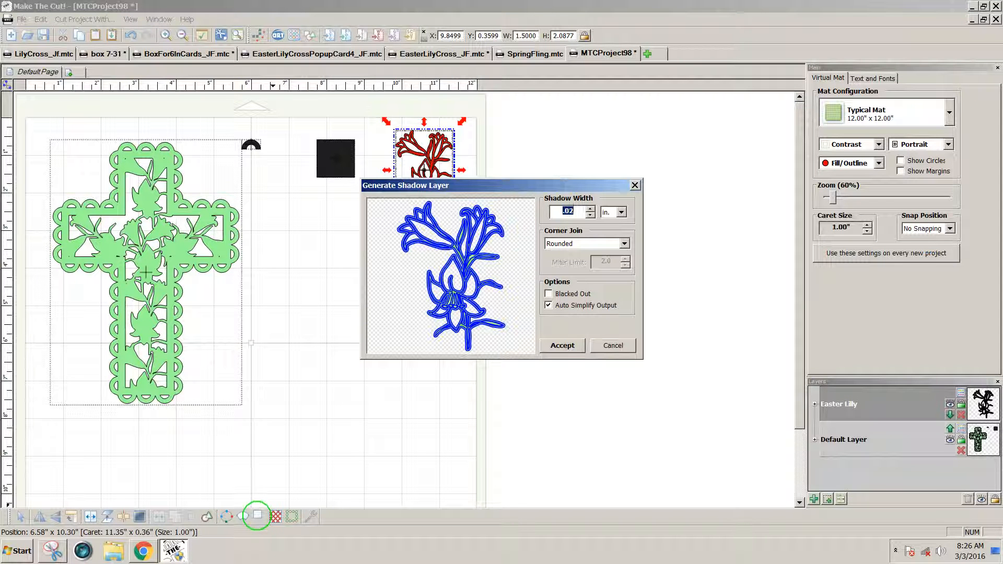
pyautogui.moveTo(558, 184); pyautogui.dragTo(553, 231)
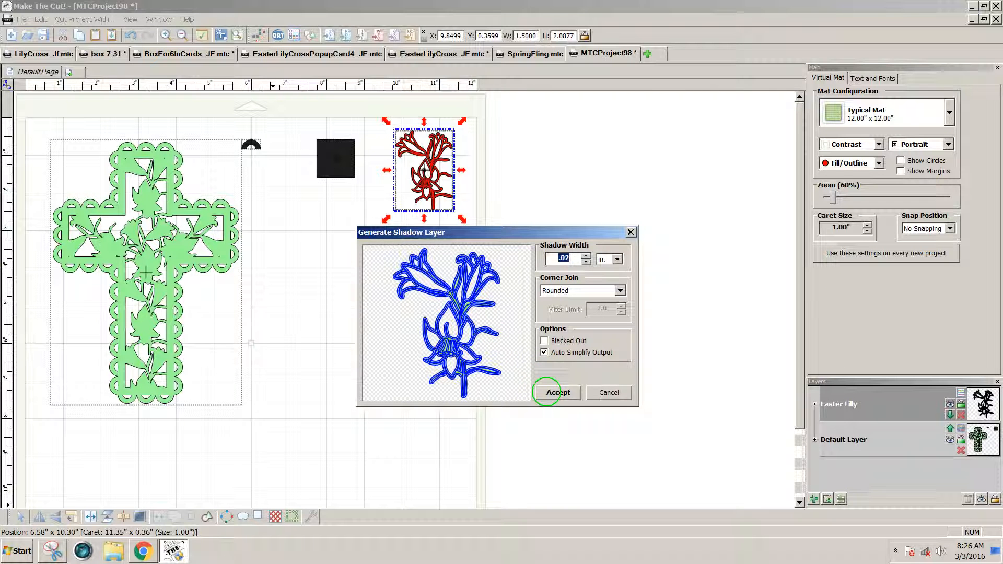
pyautogui.click(554, 393)
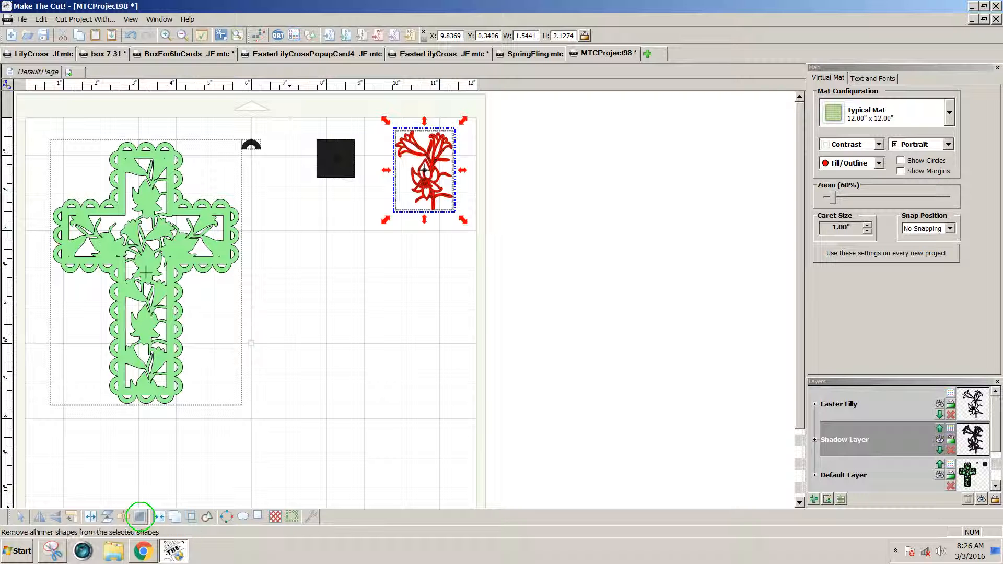
# Step: Remove the inner shapes from the lily and its shadow, and join both into one solid silhouette
pyautogui.click(140, 516)
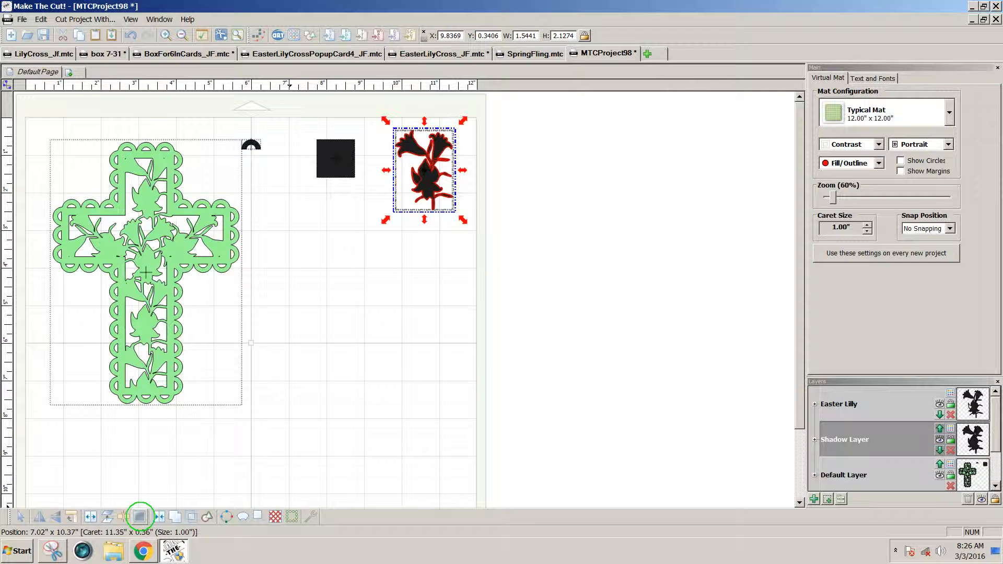
pyautogui.moveTo(480, 255); pyautogui.dragTo(365, 100)
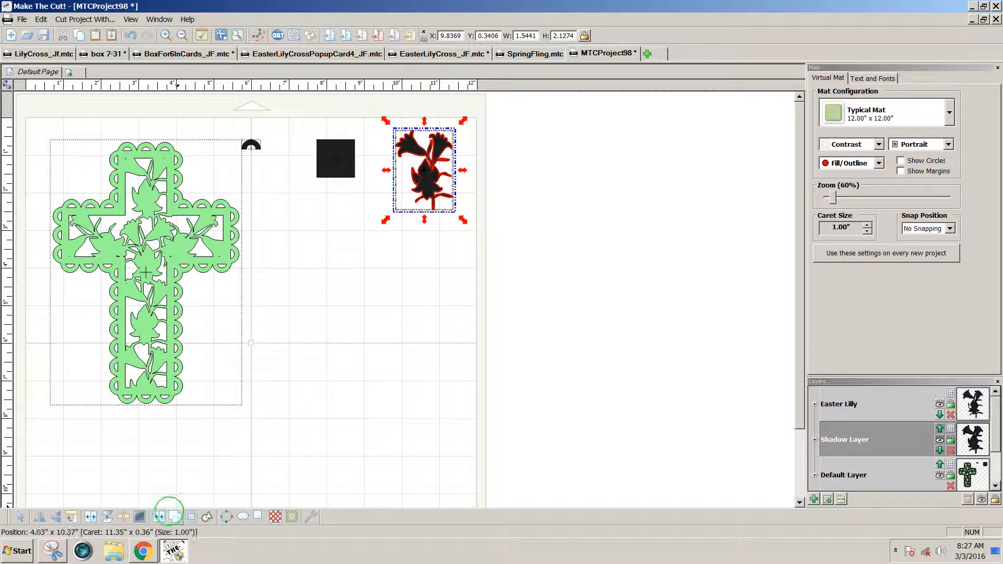
pyautogui.click(177, 515)
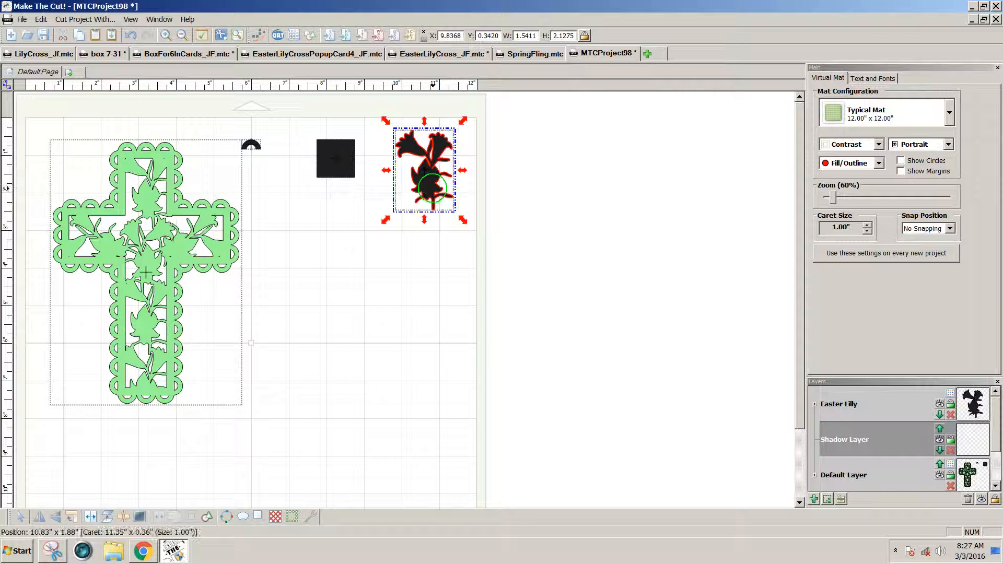
# Step: Spread the lily, square and small arc apart along the top of the mat, clear of the green cross
pyautogui.moveTo(430, 187); pyautogui.dragTo(461, 188)
pyautogui.moveTo(340, 161); pyautogui.dragTo(376, 154)
pyautogui.click(268, 152)
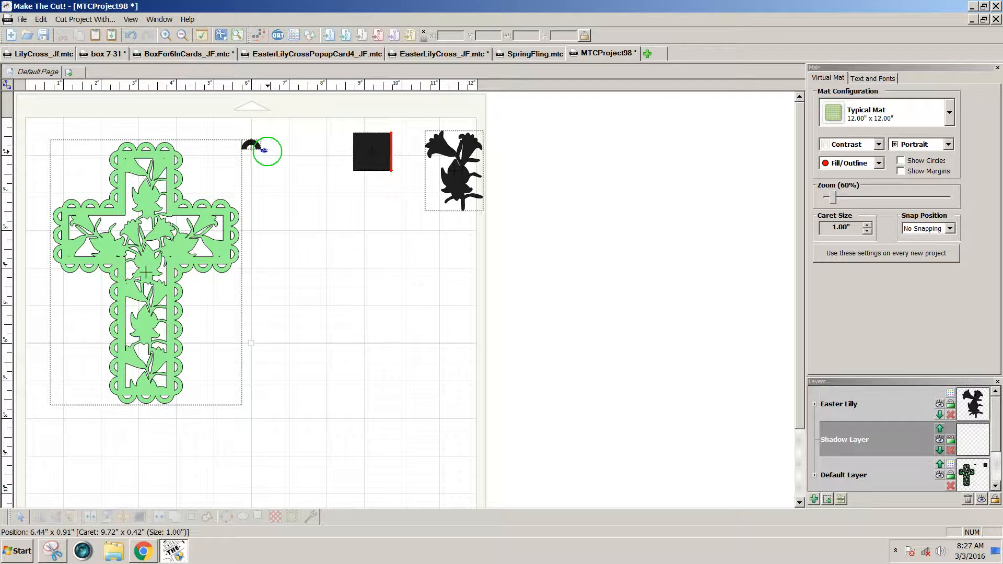
pyautogui.moveTo(258, 145); pyautogui.dragTo(325, 149)
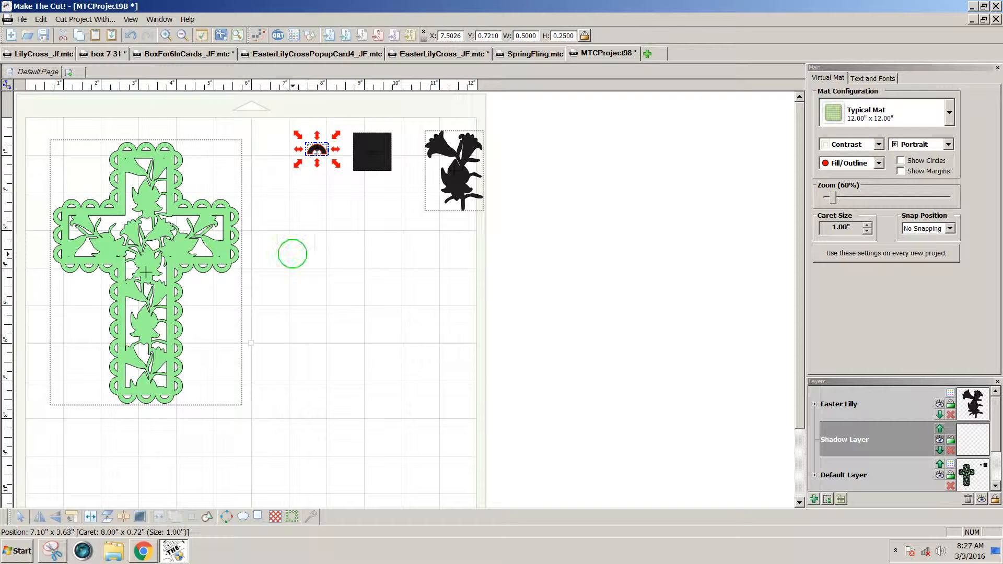
# Step: Resize the square proportionally to a width of 1.5 in
pyautogui.click(372, 151)
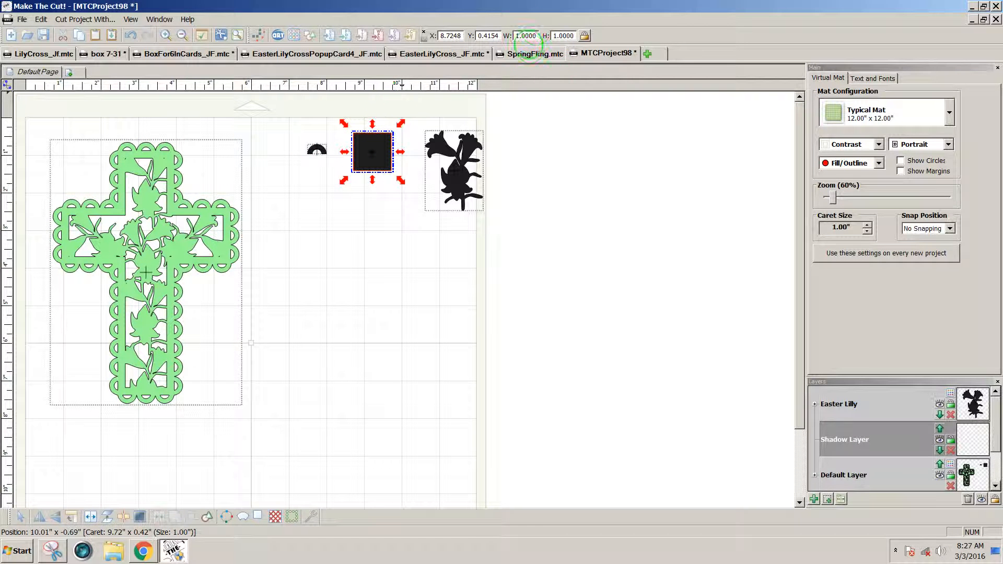
pyautogui.moveTo(537, 35); pyautogui.dragTo(497, 35)
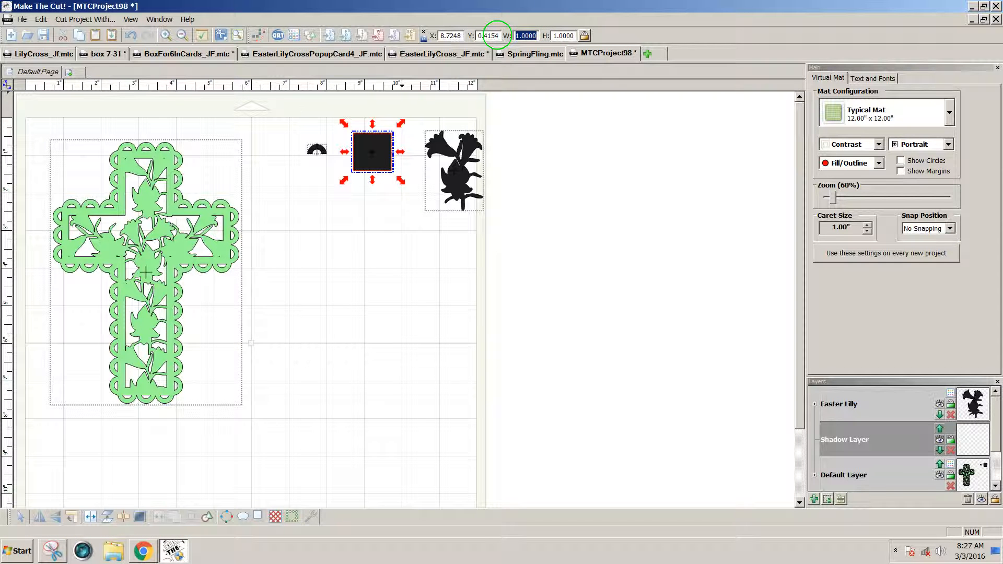
pyautogui.write('1.5')
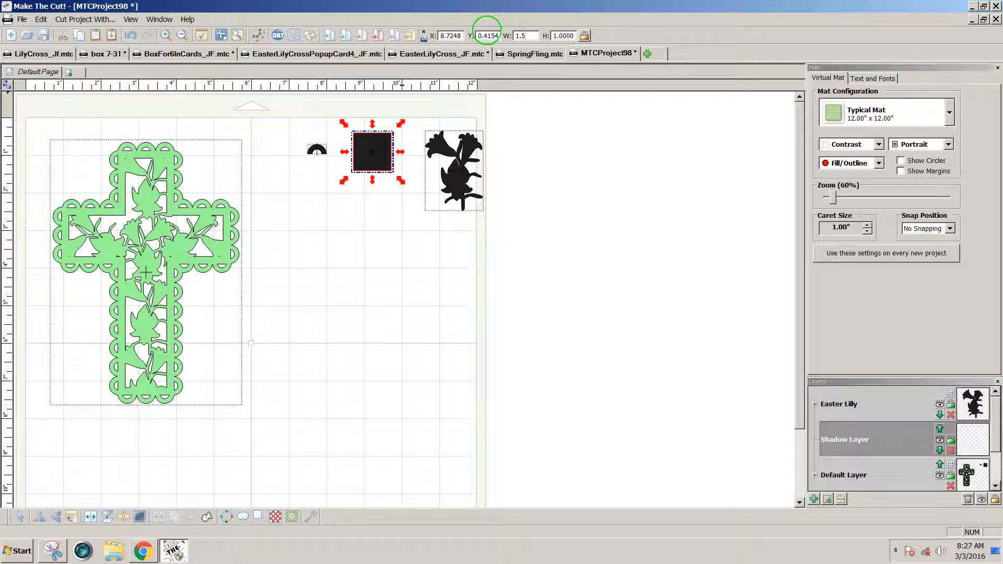
pyautogui.press('Return')
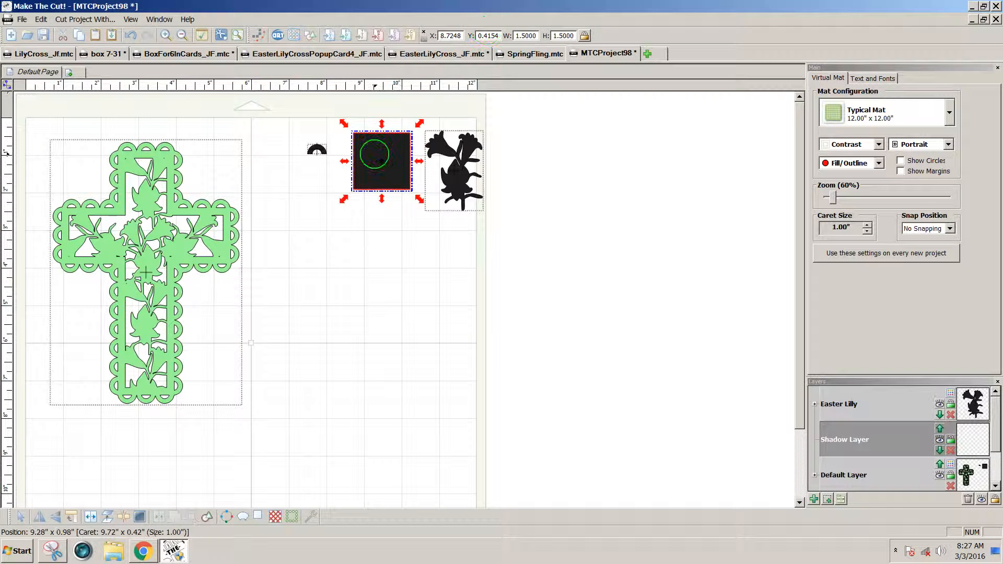
# Step: Unlock the square's proportions and set its height to 6 in, making a tall upright bar on the mat
pyautogui.moveTo(369, 157); pyautogui.dragTo(364, 162)
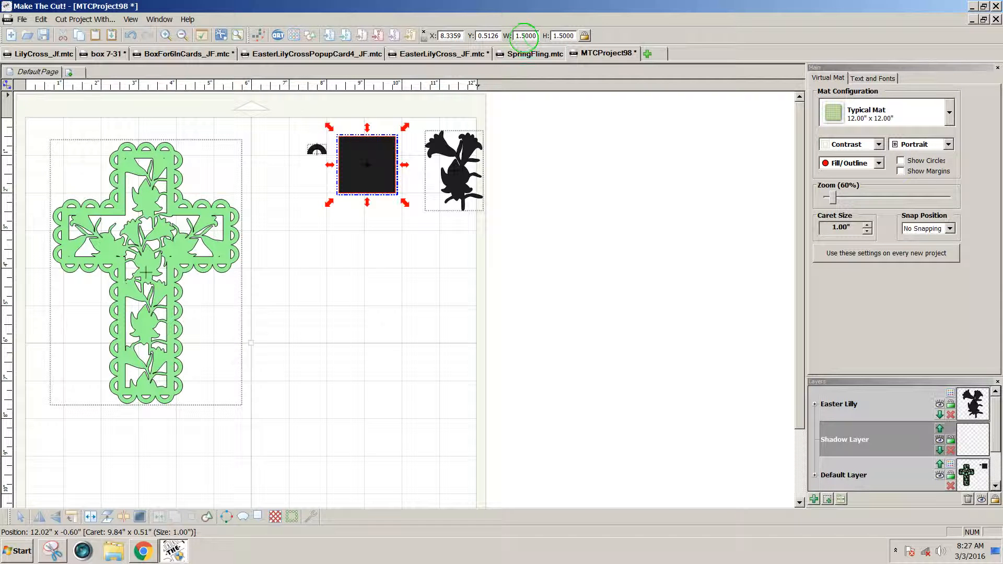
pyautogui.doubleClick(524, 35)
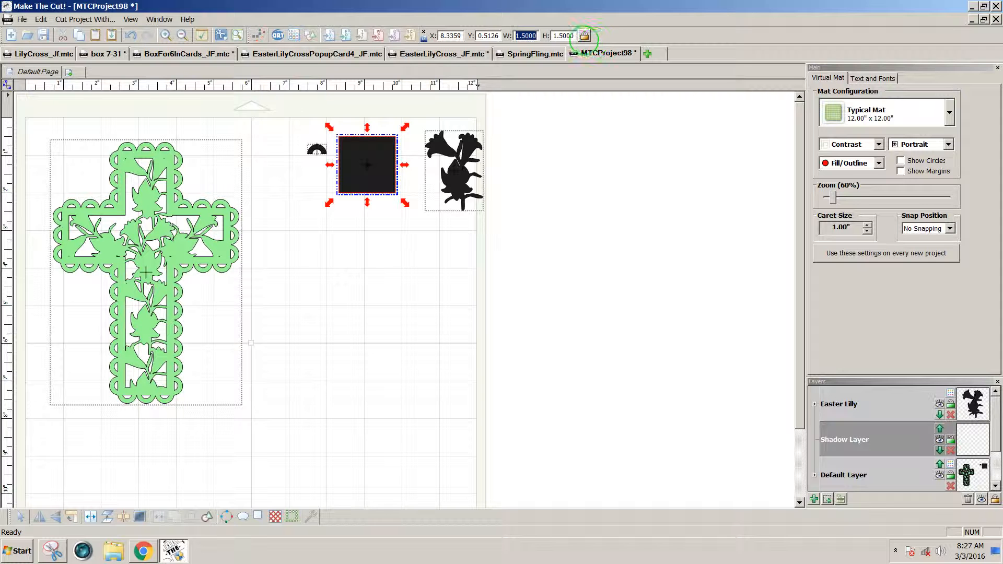
pyautogui.click(584, 35)
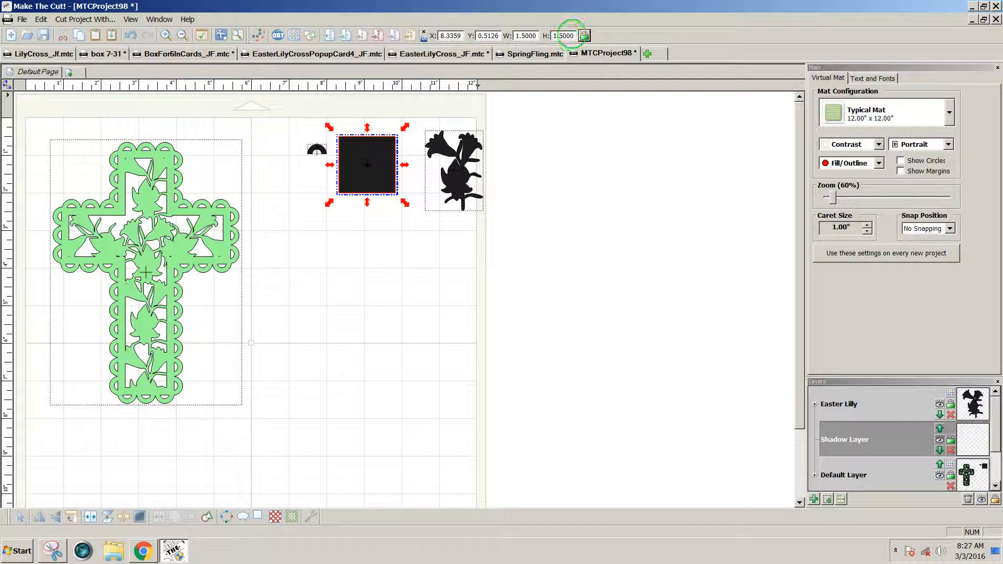
pyautogui.click(574, 36)
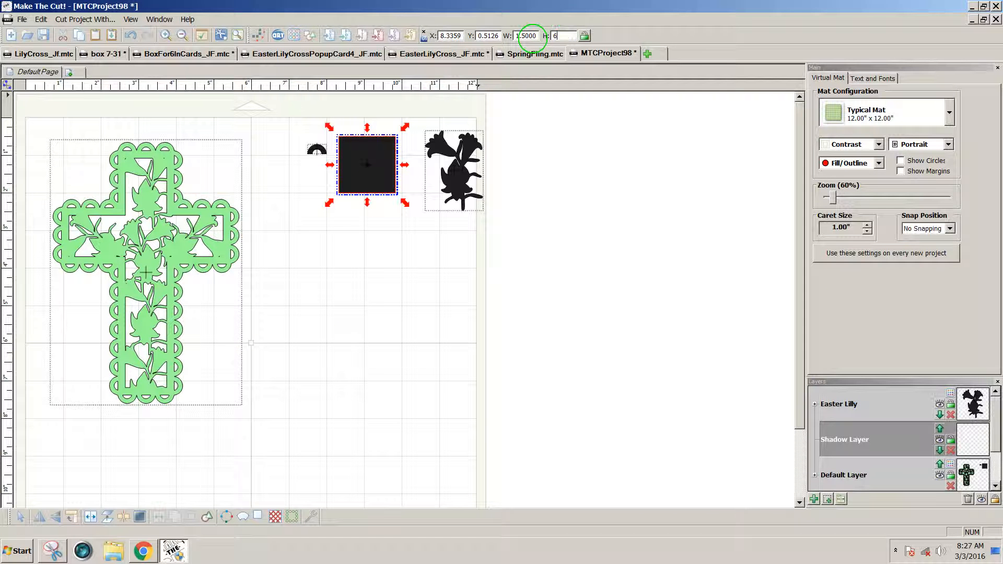
pyautogui.press('Return')
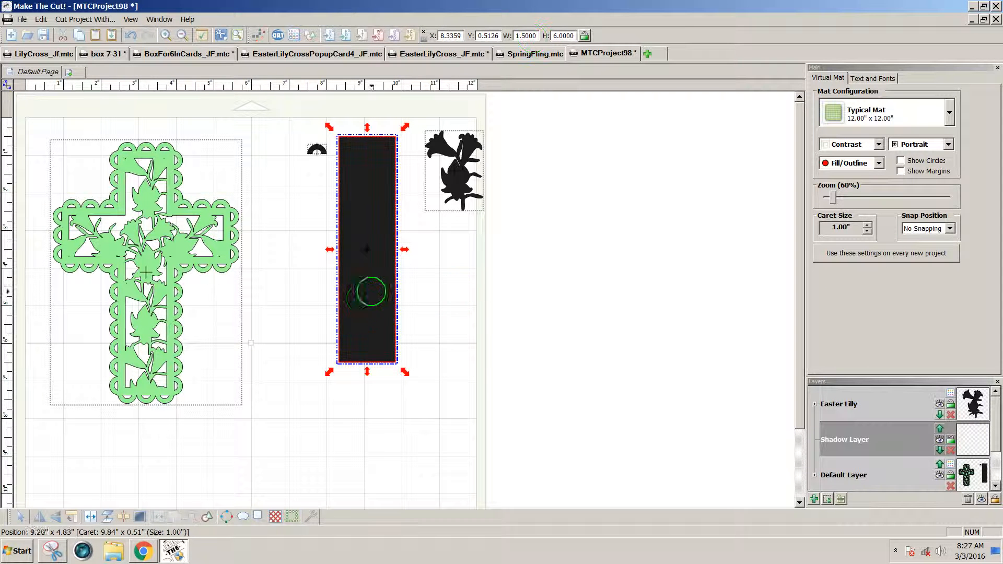
pyautogui.moveTo(365, 287); pyautogui.dragTo(360, 323)
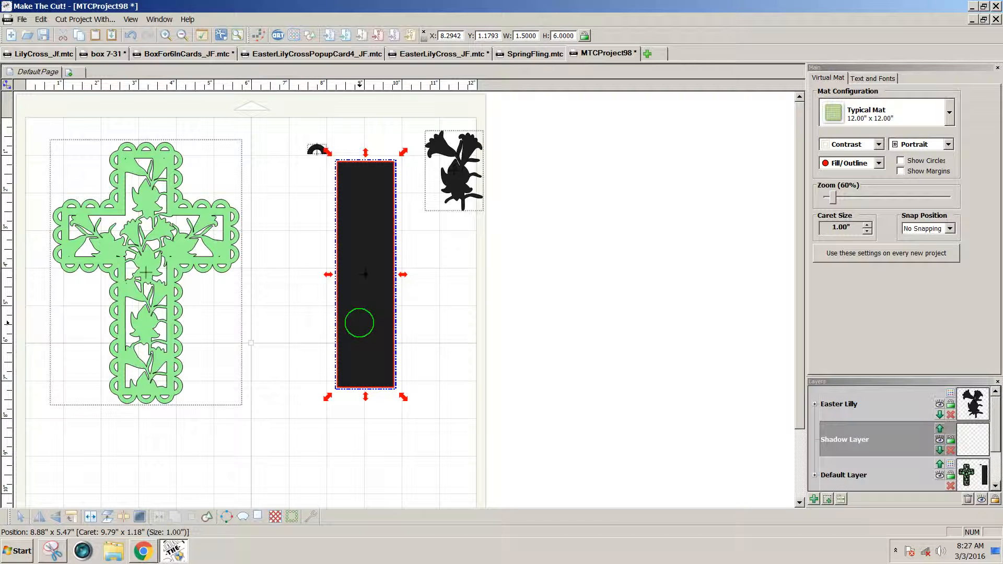
# Step: Copy the upright bar, rotate the copy 90 degrees and lay it across the upright's upper part as a crossbar
pyautogui.moveTo(359, 323); pyautogui.dragTo(423, 326)
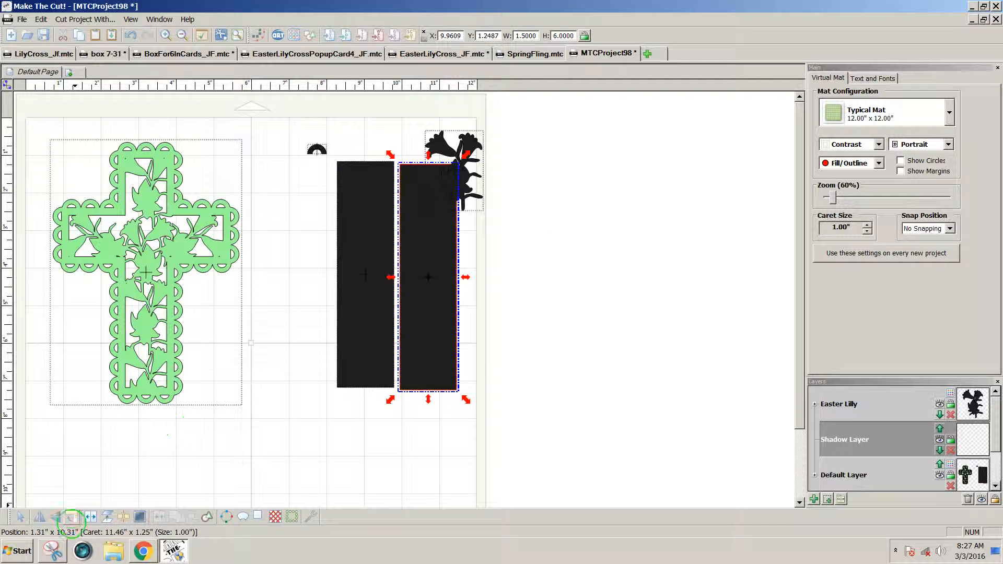
pyautogui.click(72, 518)
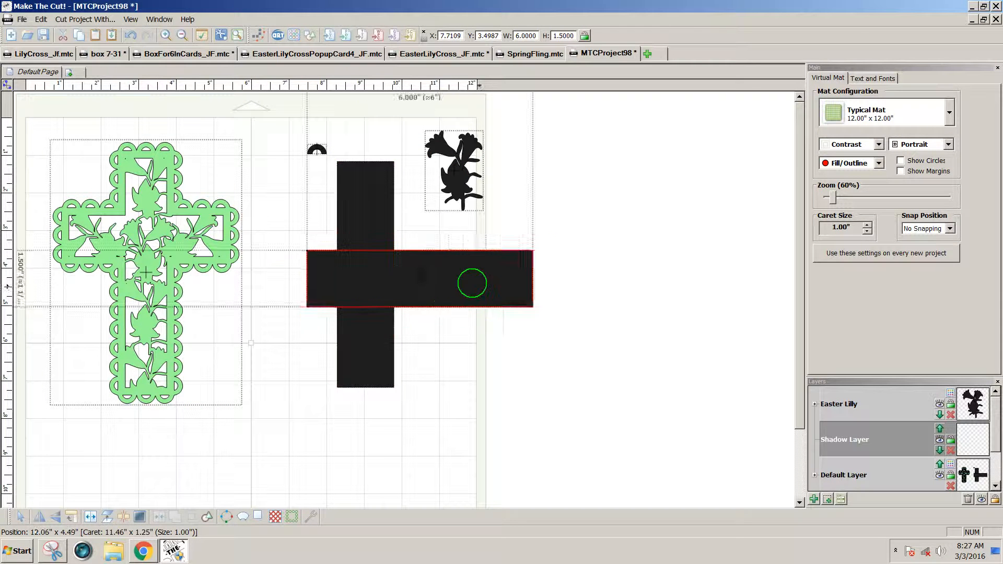
pyautogui.moveTo(472, 283); pyautogui.dragTo(432, 230)
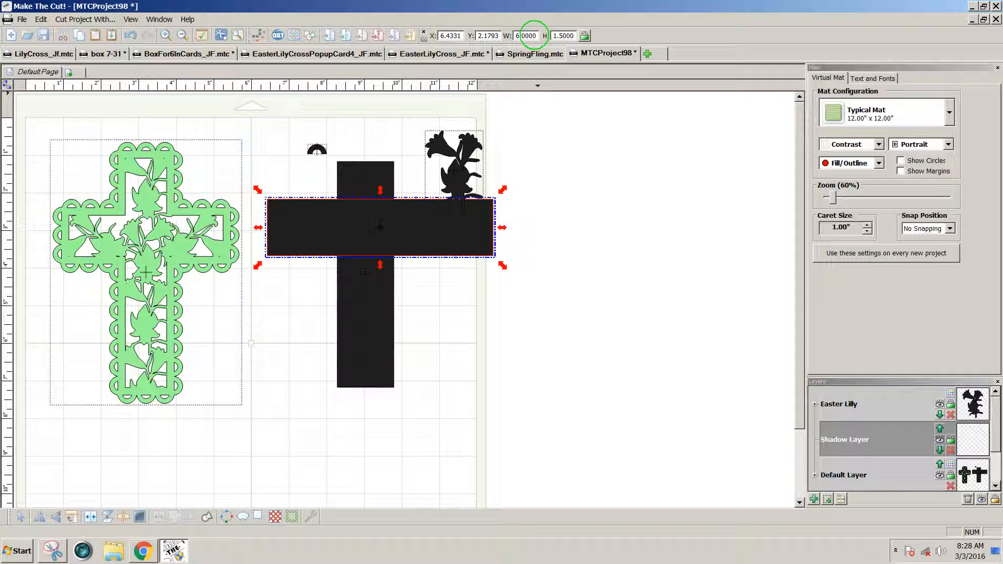
# Step: Set the crossbar's width to 4.5 in and centre the upright horizontally on it
pyautogui.moveTo(534, 36); pyautogui.dragTo(507, 36)
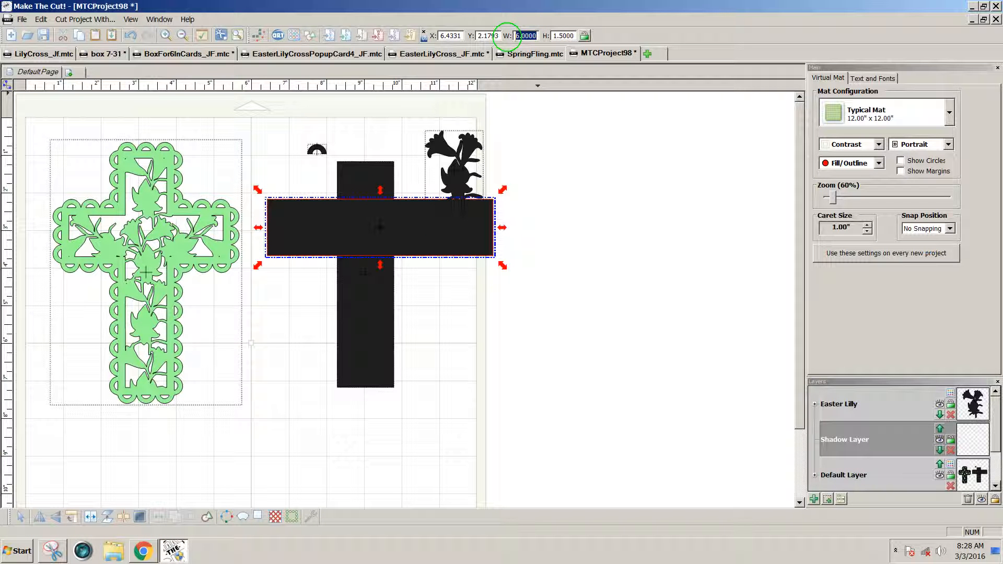
pyautogui.write('4.5')
pyautogui.press('Return')
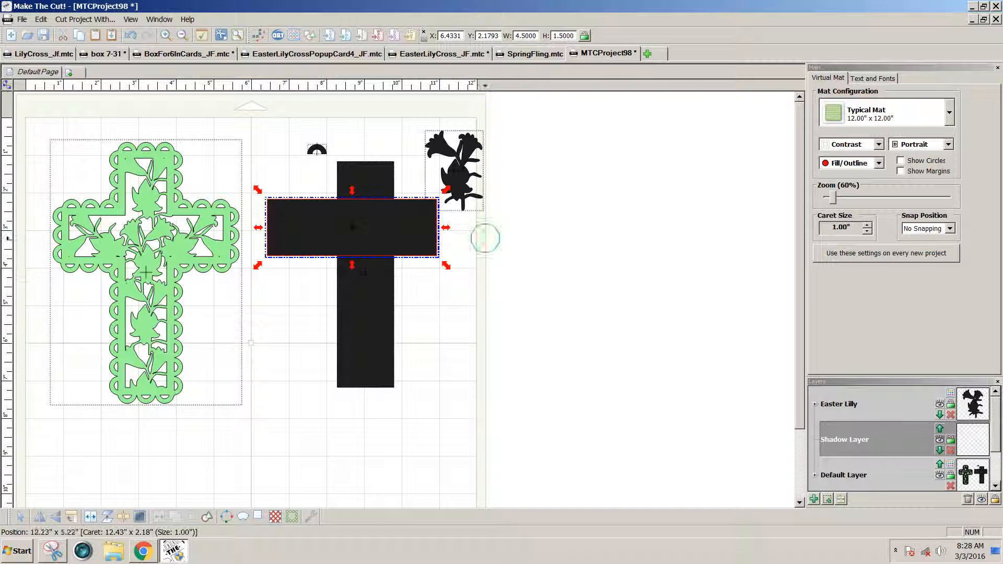
pyautogui.keyDown('shift'); pyautogui.click(365, 272); pyautogui.keyUp('shift')
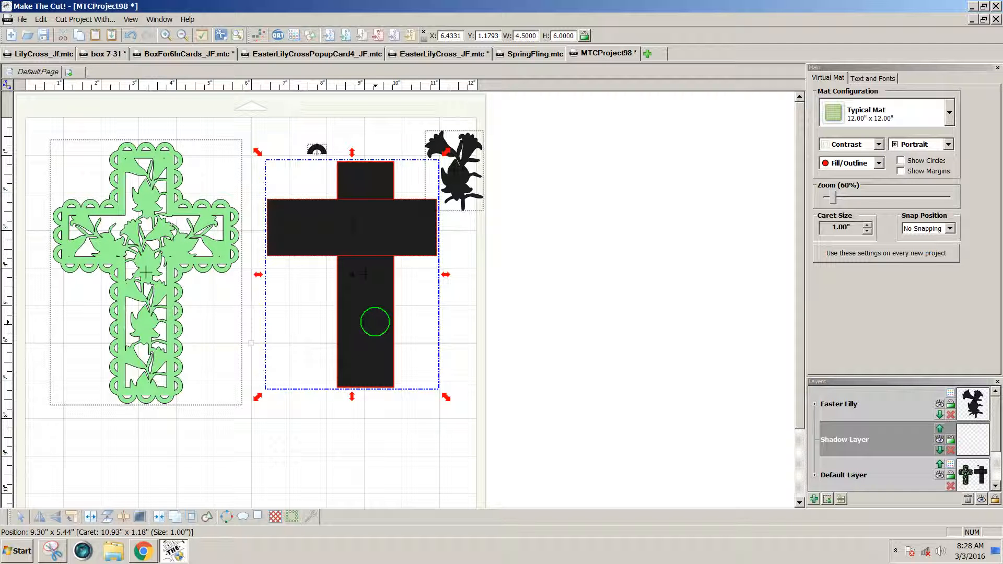
pyautogui.moveTo(364, 274); pyautogui.dragTo(351, 272)
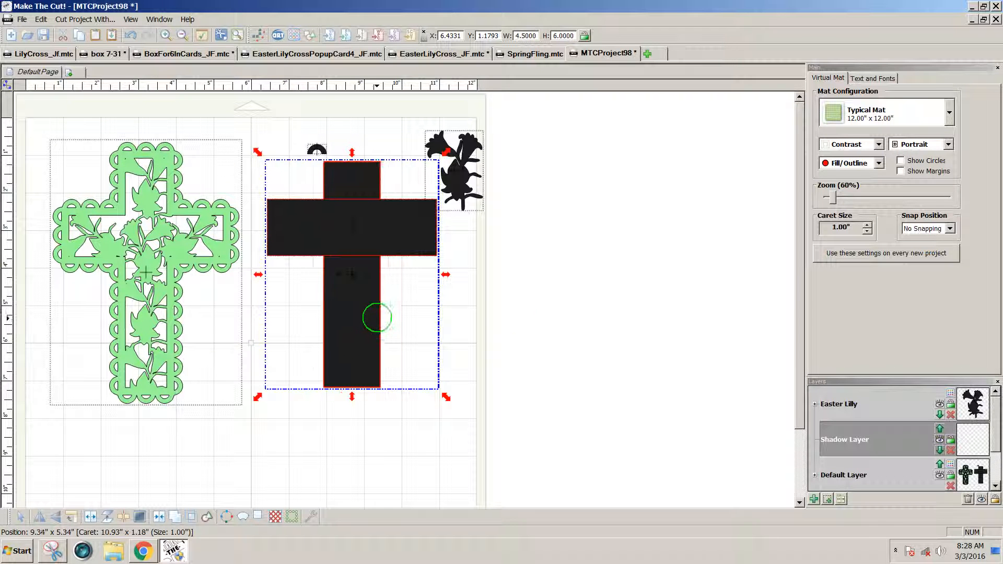
# Step: Try to line up the crossbar and the upright freehand by shifting each one slightly
pyautogui.click(505, 307)
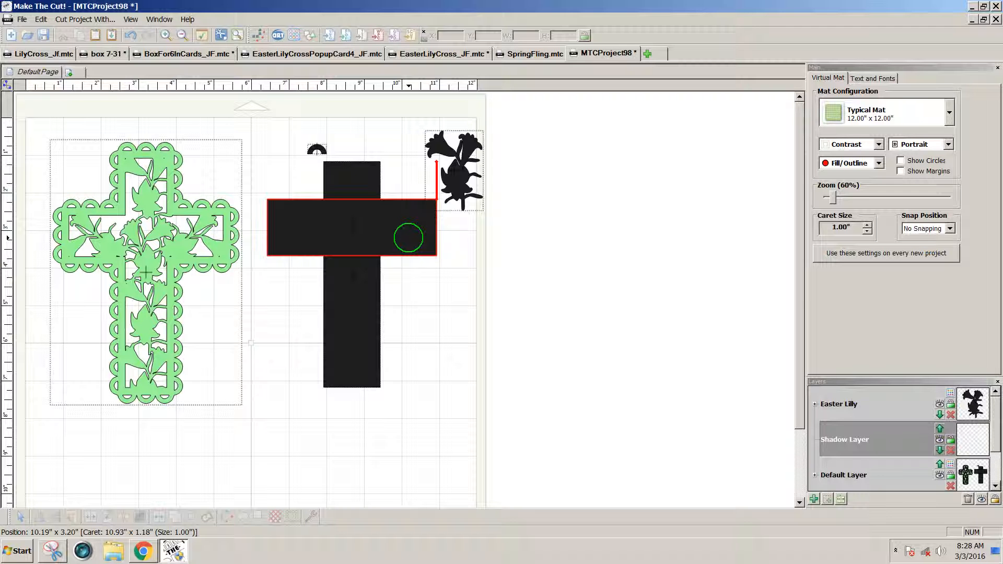
pyautogui.moveTo(407, 240); pyautogui.dragTo(408, 247)
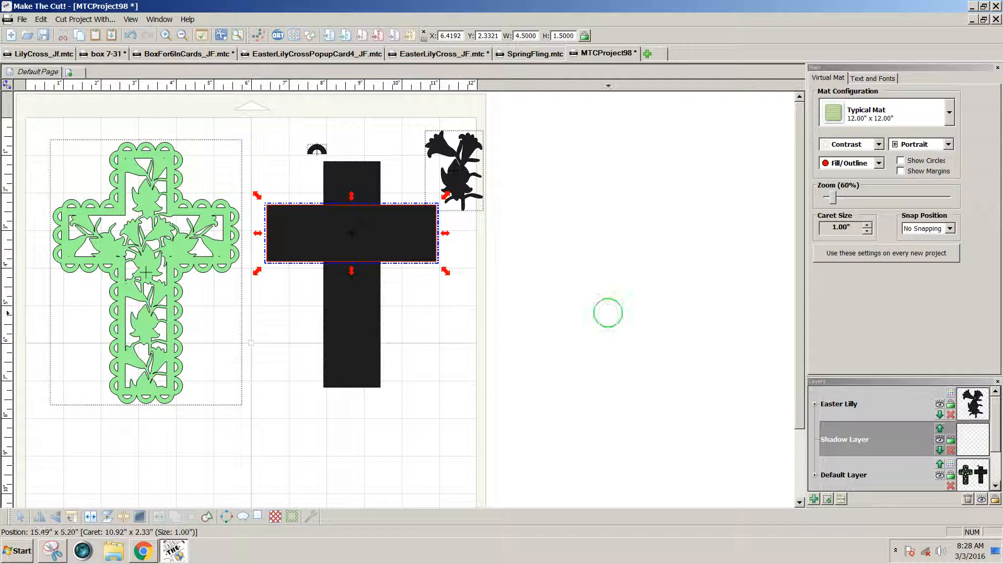
pyautogui.moveTo(358, 366)
pyautogui.mouseDown()
pyautogui.moveTo(361, 354)
pyautogui.moveTo(399, 421)
pyautogui.moveTo(360, 359)
pyautogui.mouseUp()
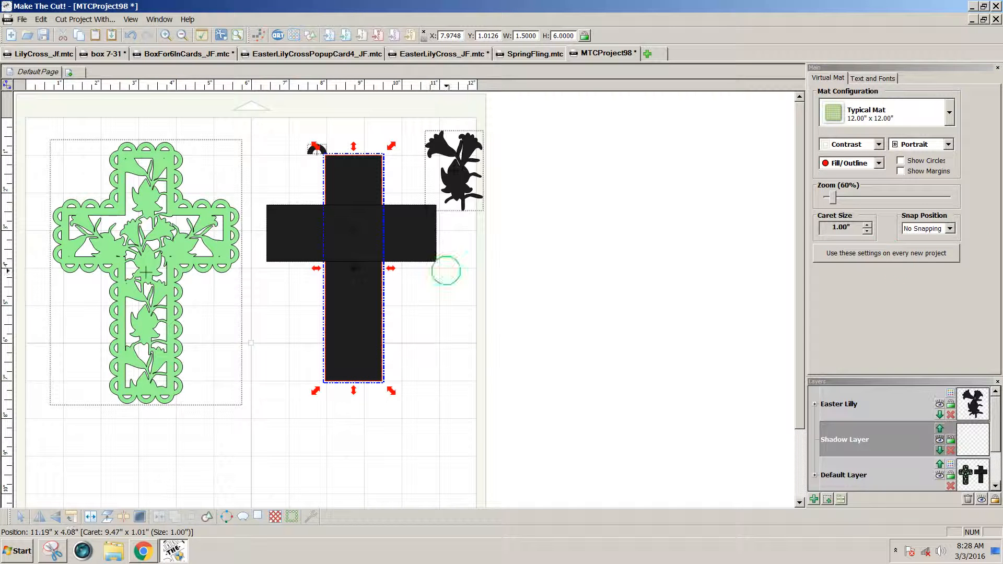
# Step: Set position snapping to 1/2 Inch and snap the upright to X 8, Y 0 and the crossbar to X 6.5, Y 1.5
pyautogui.click(950, 228)
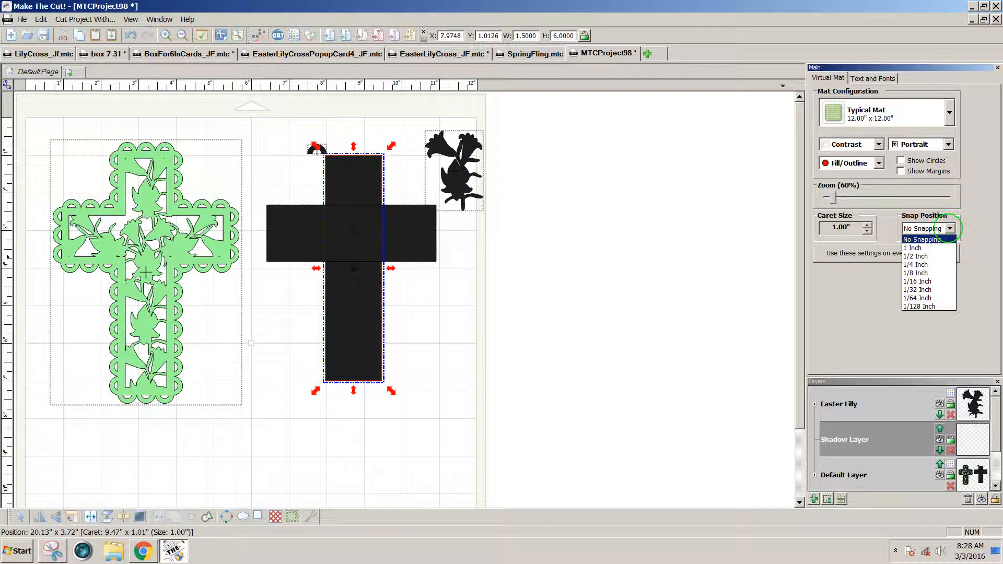
pyautogui.click(921, 256)
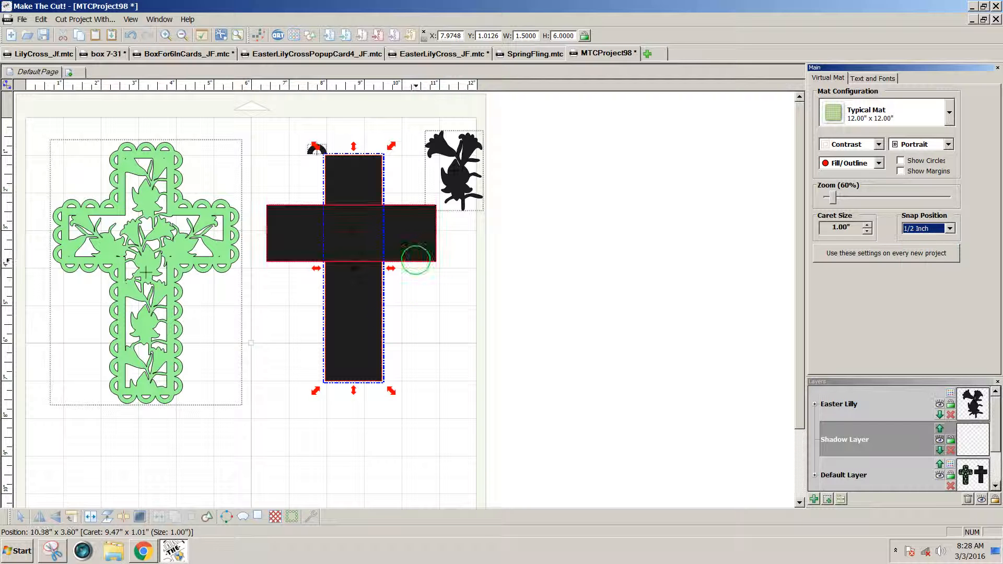
pyautogui.moveTo(408, 259)
pyautogui.mouseDown()
pyautogui.moveTo(418, 276)
pyautogui.moveTo(421, 234)
pyautogui.moveTo(420, 259)
pyautogui.moveTo(404, 231)
pyautogui.moveTo(402, 260)
pyautogui.moveTo(403, 249)
pyautogui.mouseUp()
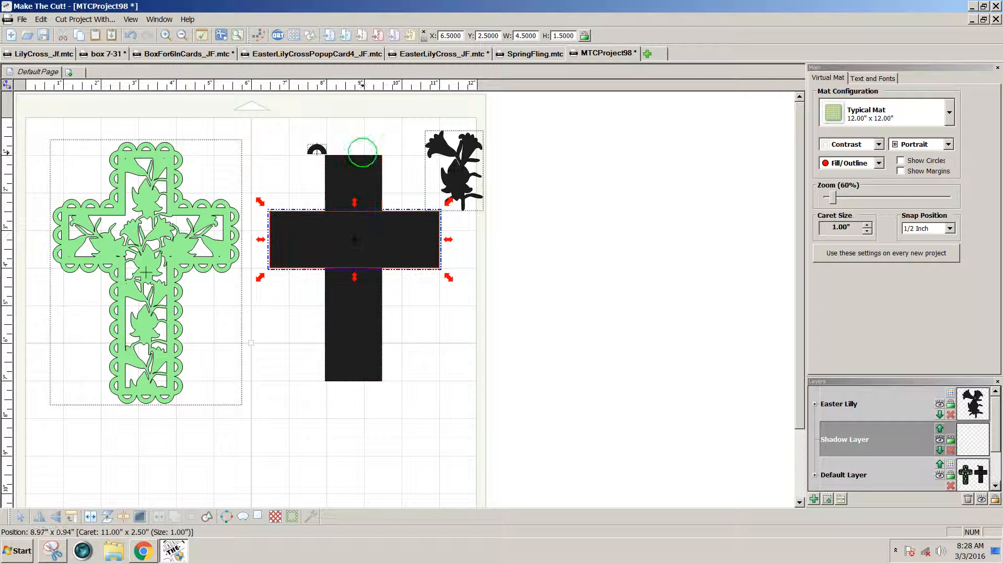
pyautogui.moveTo(358, 167); pyautogui.dragTo(525, 161)
pyautogui.moveTo(398, 232); pyautogui.dragTo(401, 190)
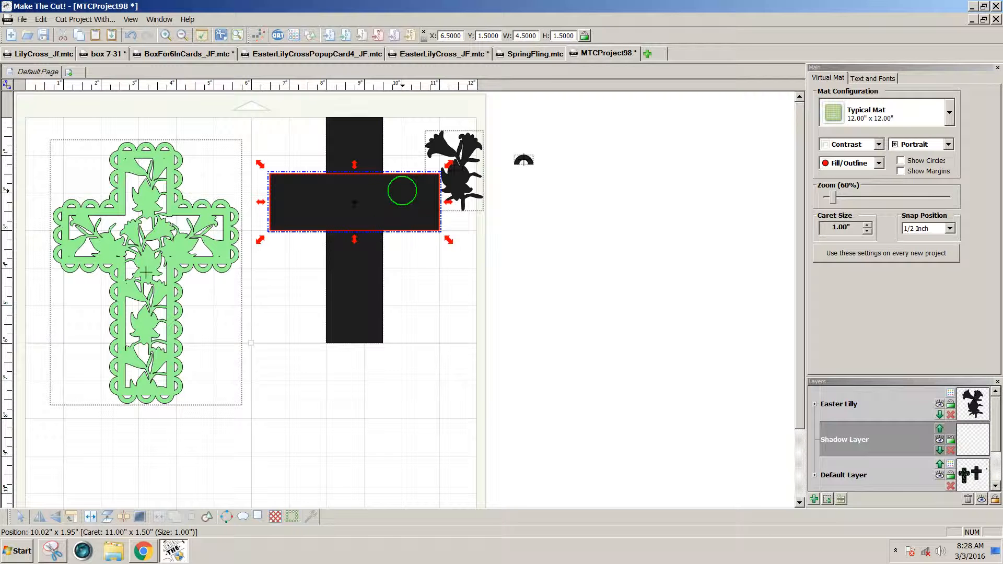
pyautogui.keyDown('shift'); pyautogui.click(364, 289); pyautogui.keyUp('shift')
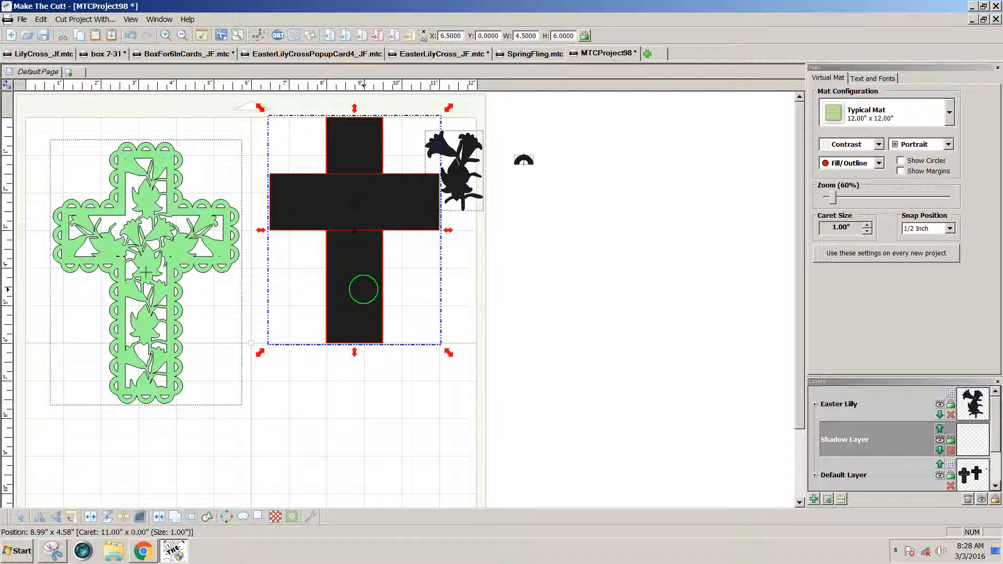
# Step: Move the lily off the mat beside the small arc, and snap the green cross to the mat's origin
pyautogui.moveTo(505, 226); pyautogui.dragTo(416, 94)
pyautogui.moveTo(463, 172); pyautogui.dragTo(568, 213)
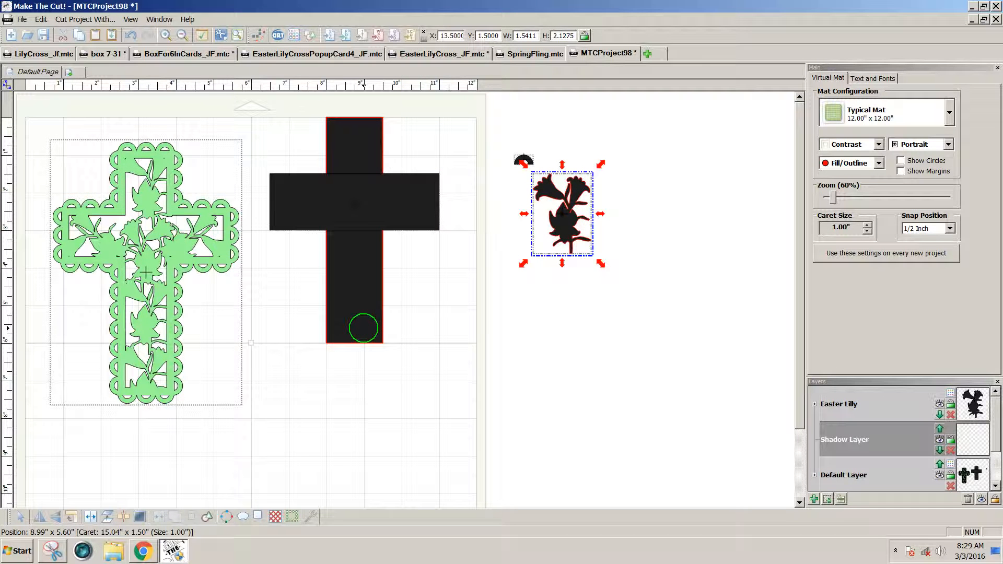
pyautogui.moveTo(148, 349); pyautogui.dragTo(124, 326)
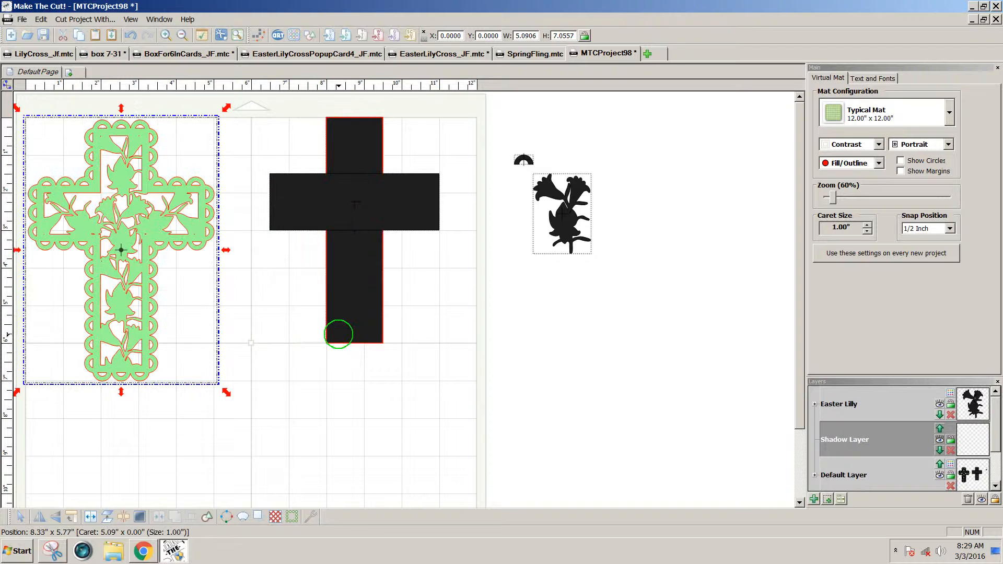
# Step: Set the height of the upright bar to 6.5 in
pyautogui.click(339, 334)
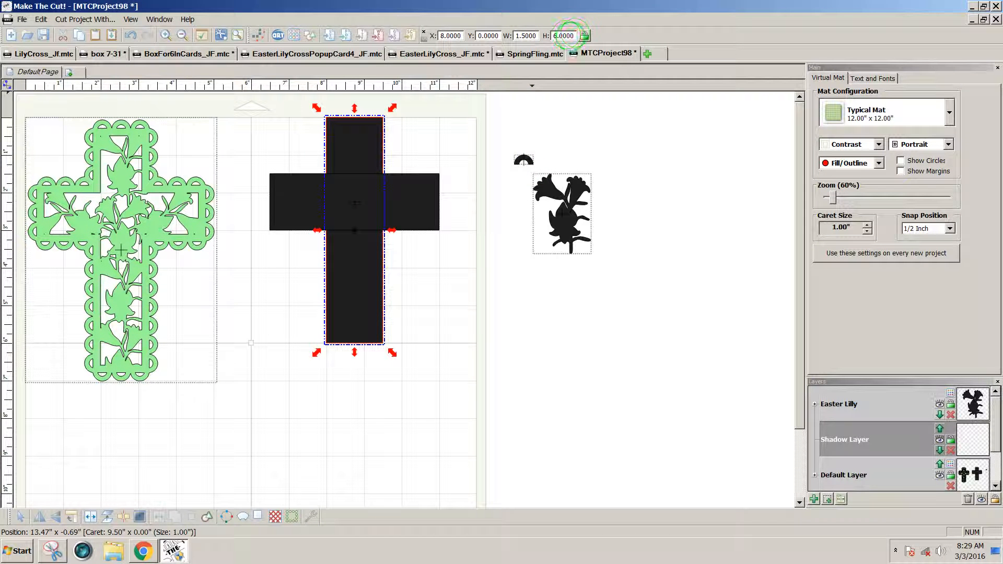
pyautogui.moveTo(574, 35); pyautogui.dragTo(558, 35)
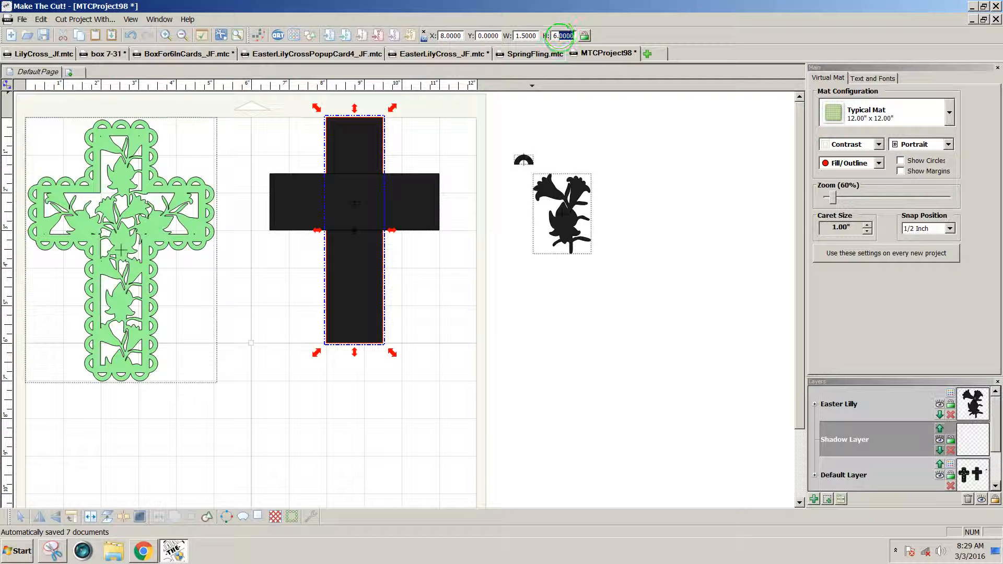
pyautogui.write('5')
pyautogui.press('Return')
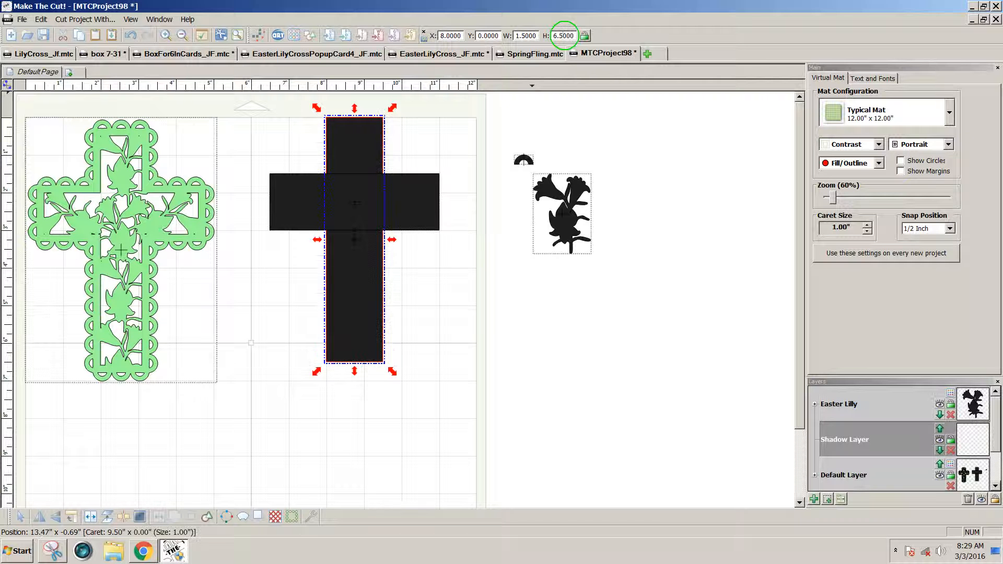
# Step: Join the upright and crossbar into one cross shape and move it down to Y 0.5
pyautogui.click(418, 330)
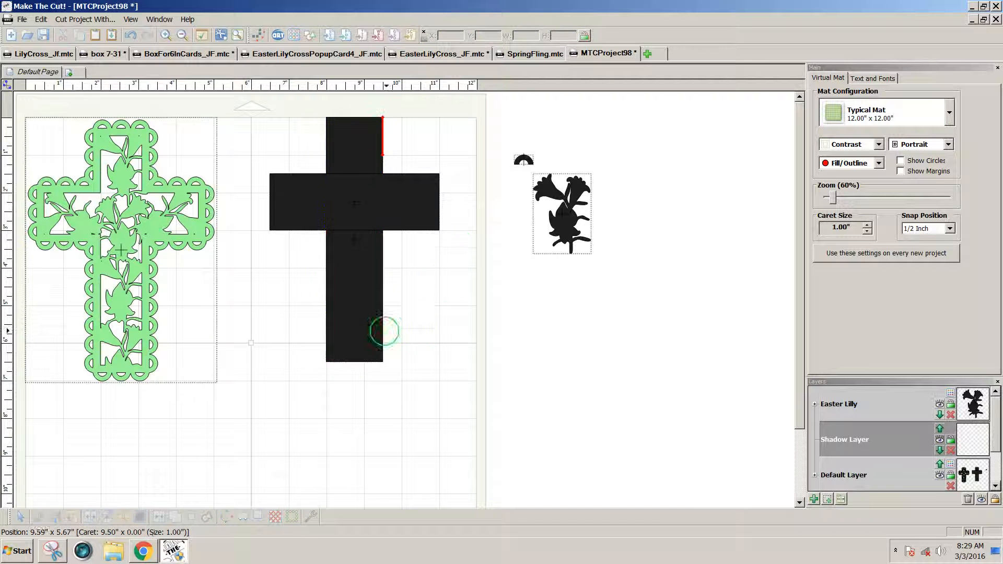
pyautogui.click(363, 334)
pyautogui.keyDown('shift'); pyautogui.click(407, 217); pyautogui.keyUp('shift')
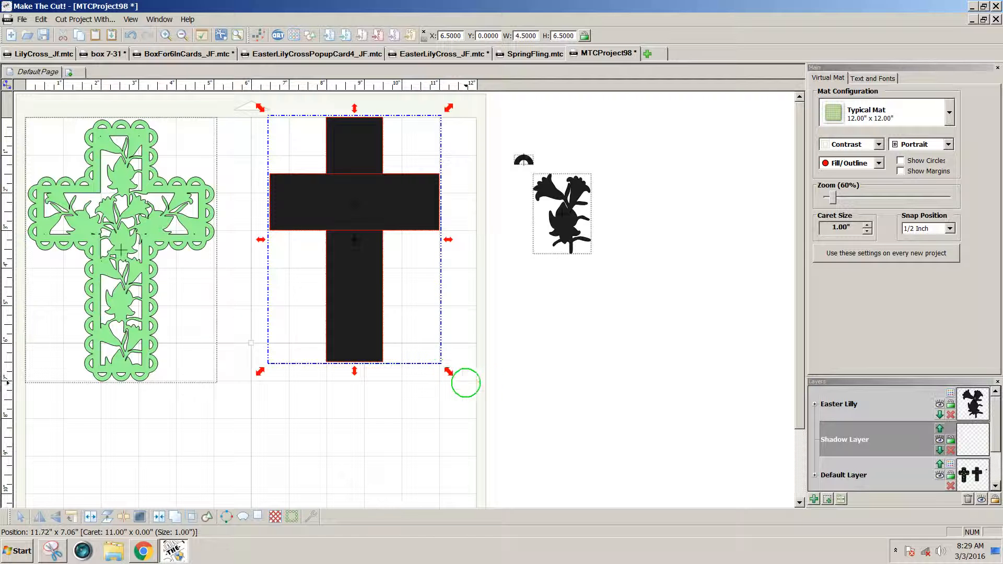
pyautogui.moveTo(477, 385); pyautogui.dragTo(229, 81)
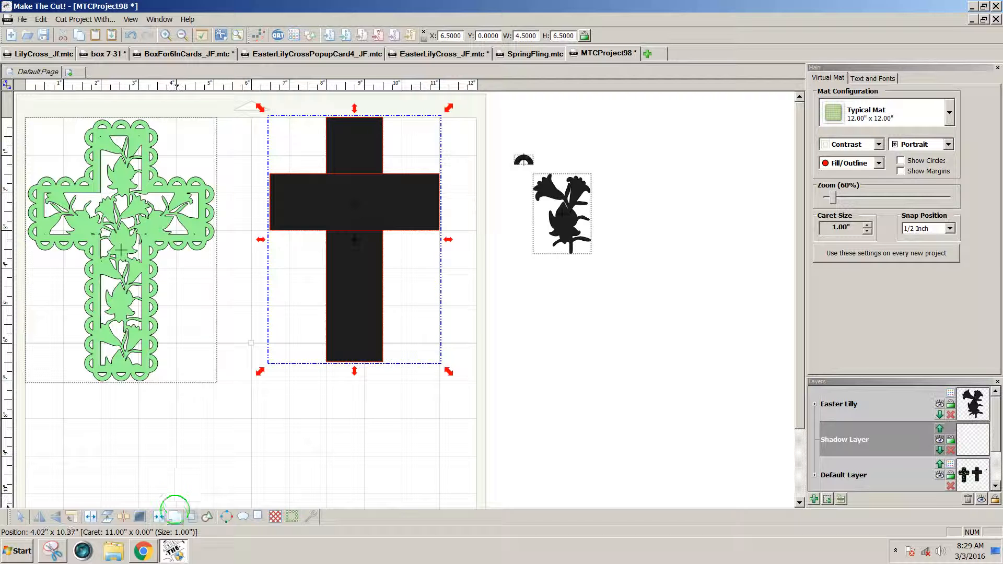
pyautogui.click(174, 516)
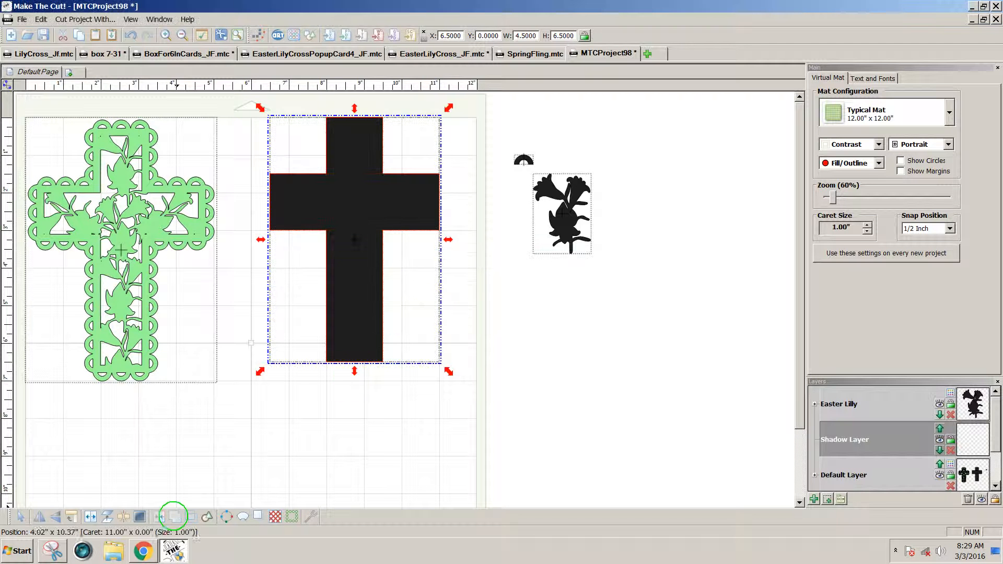
pyautogui.moveTo(362, 335)
pyautogui.mouseDown()
pyautogui.moveTo(356, 351)
pyautogui.moveTo(358, 340)
pyautogui.mouseUp()
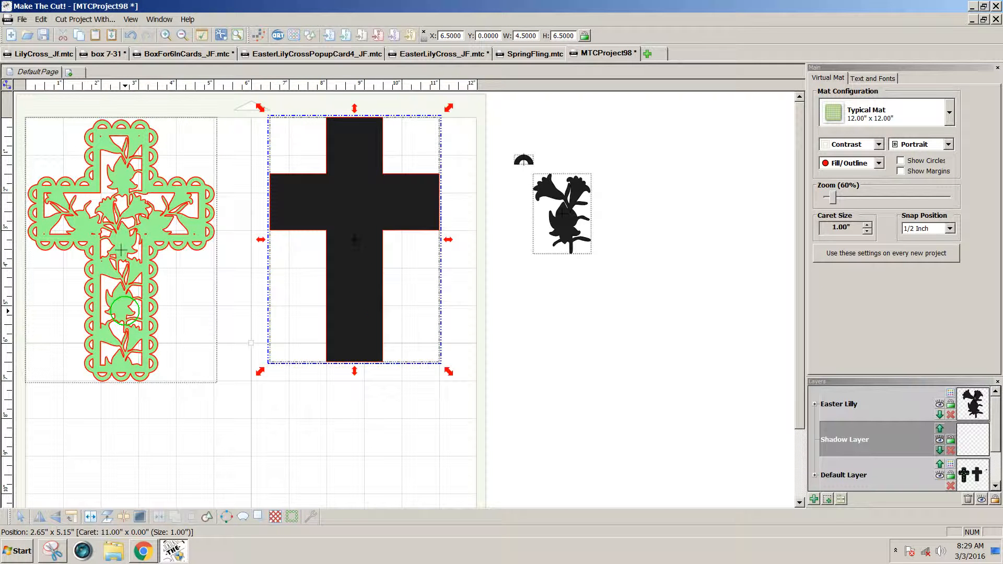
pyautogui.moveTo(347, 329); pyautogui.dragTo(347, 341)
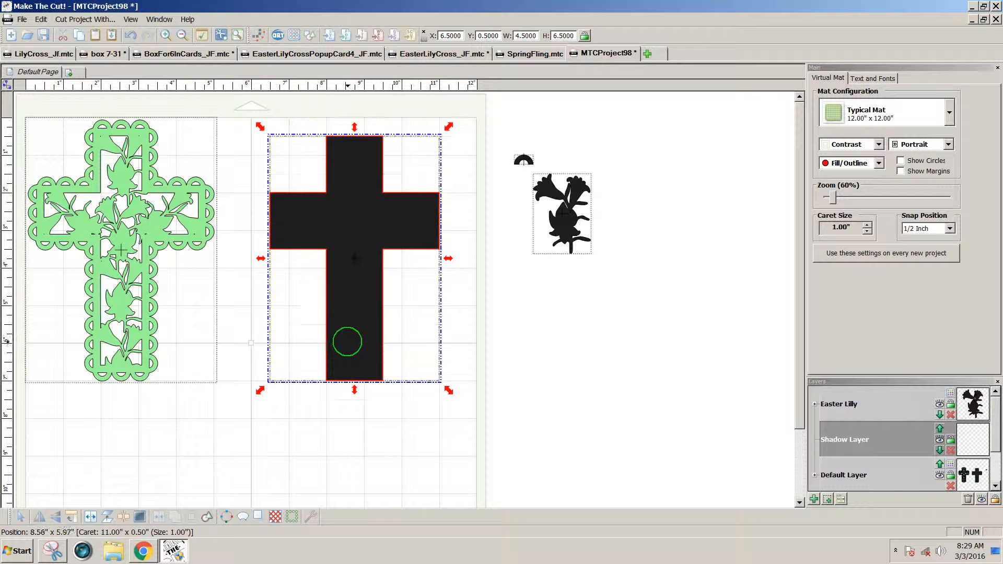
# Step: Create two nested duplicates of the cross with a -.1 in gap, using mitered shadowing with limit 2 and adjusted colors
pyautogui.click(41, 19)
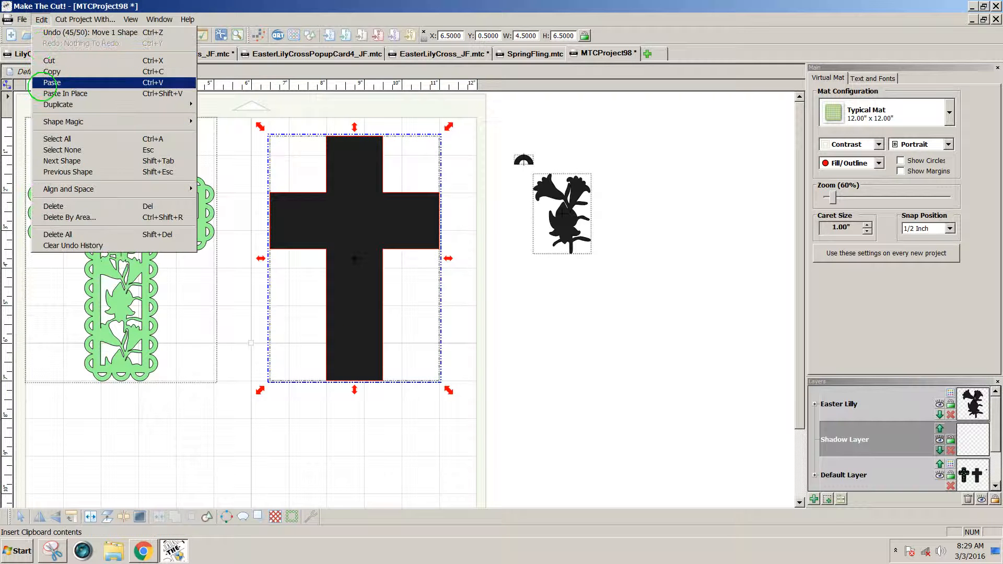
pyautogui.moveTo(42, 104)
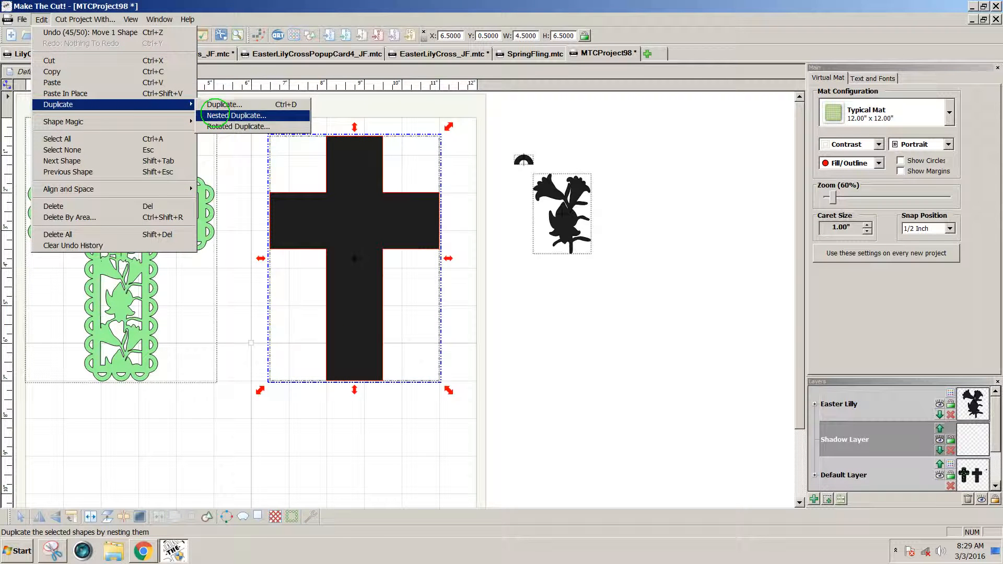
pyautogui.click(214, 115)
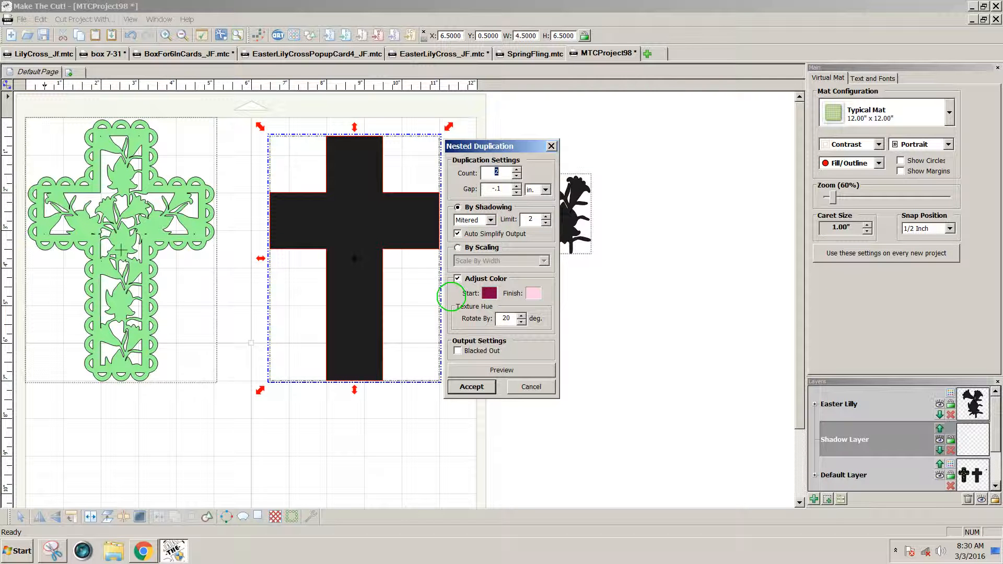
pyautogui.click(480, 369)
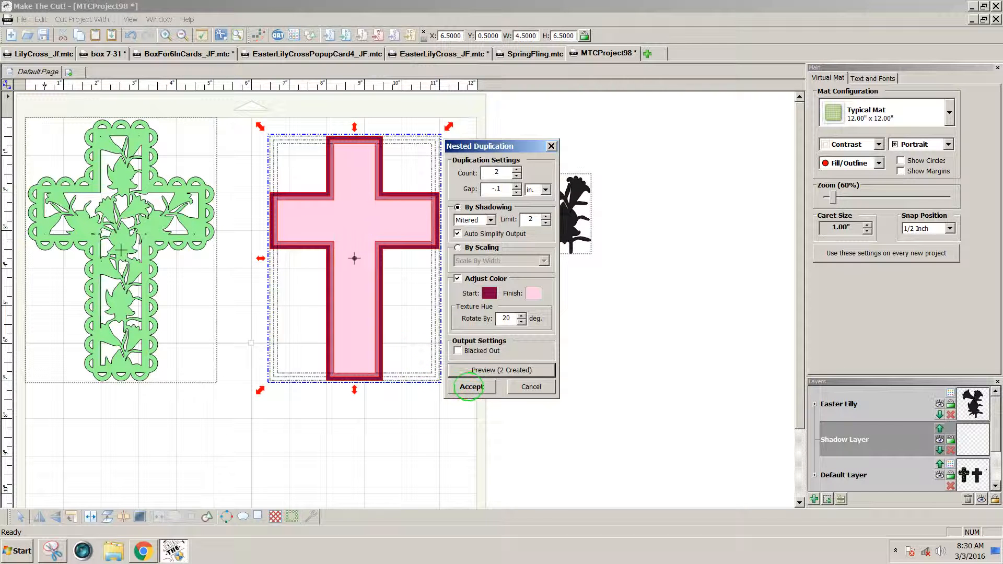
pyautogui.click(469, 387)
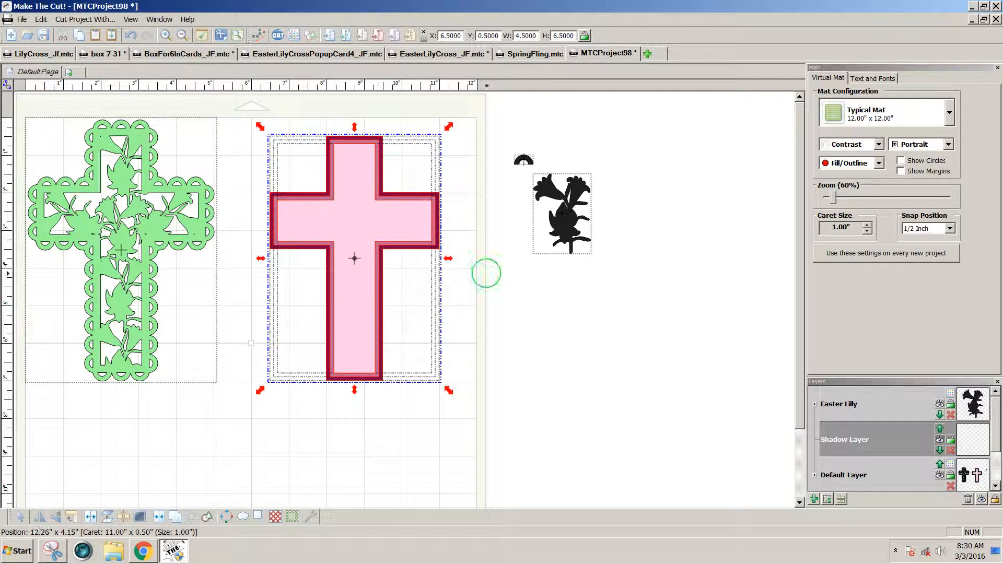
# Step: Select all the nested crosses and place a copy of the set off the mat at X 16.5, Y 0.5
pyautogui.click(467, 277)
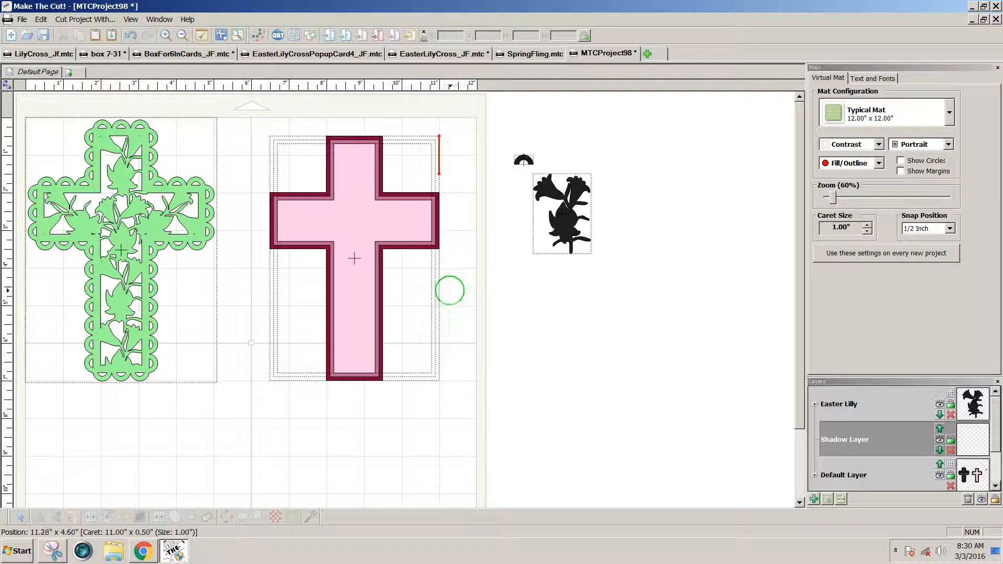
pyautogui.moveTo(458, 384); pyautogui.dragTo(201, 105)
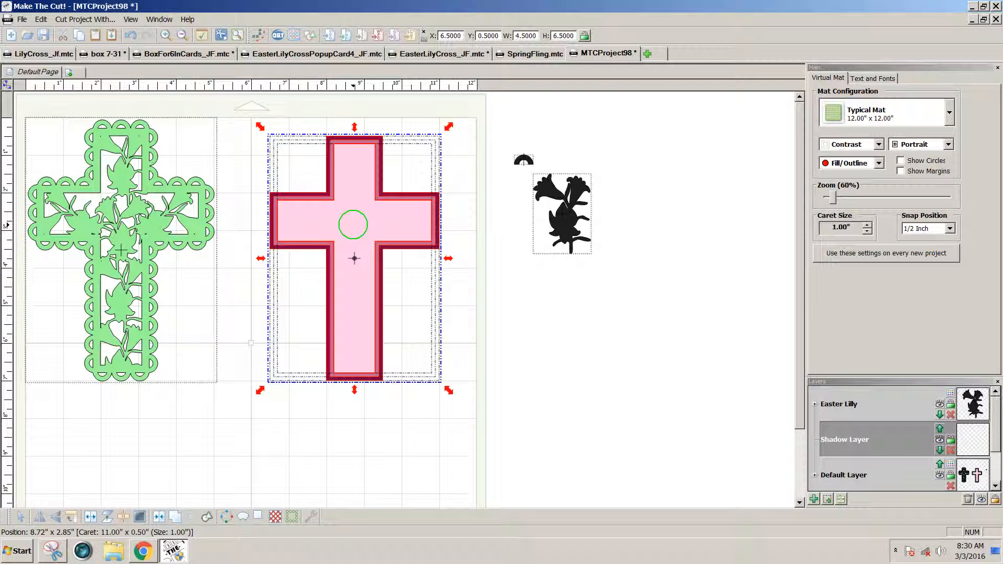
pyautogui.moveTo(354, 224); pyautogui.dragTo(728, 223)
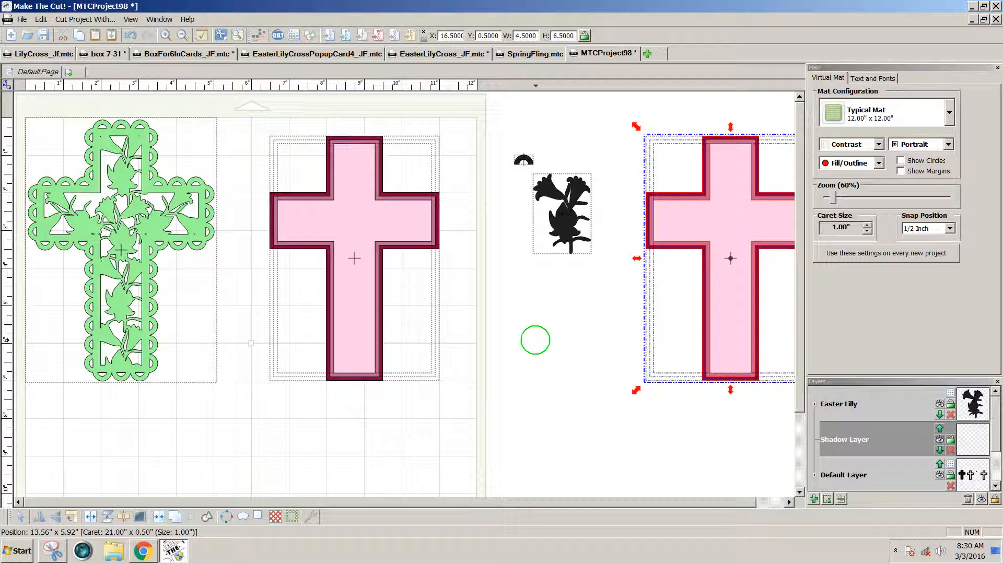
pyautogui.click(535, 340)
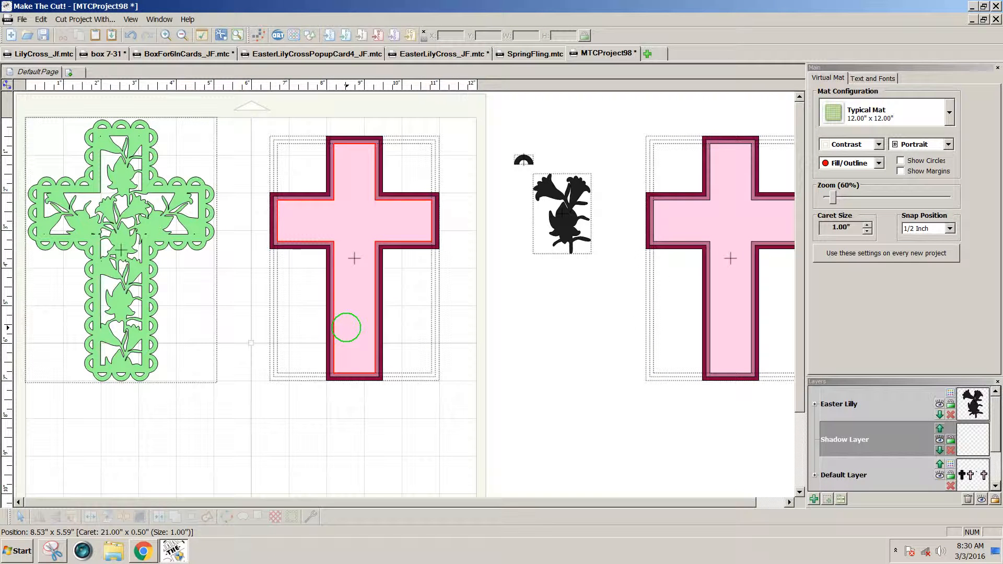
# Step: Join the innermost and outermost crosses on the mat into one hollow cross frame
pyautogui.click(346, 327)
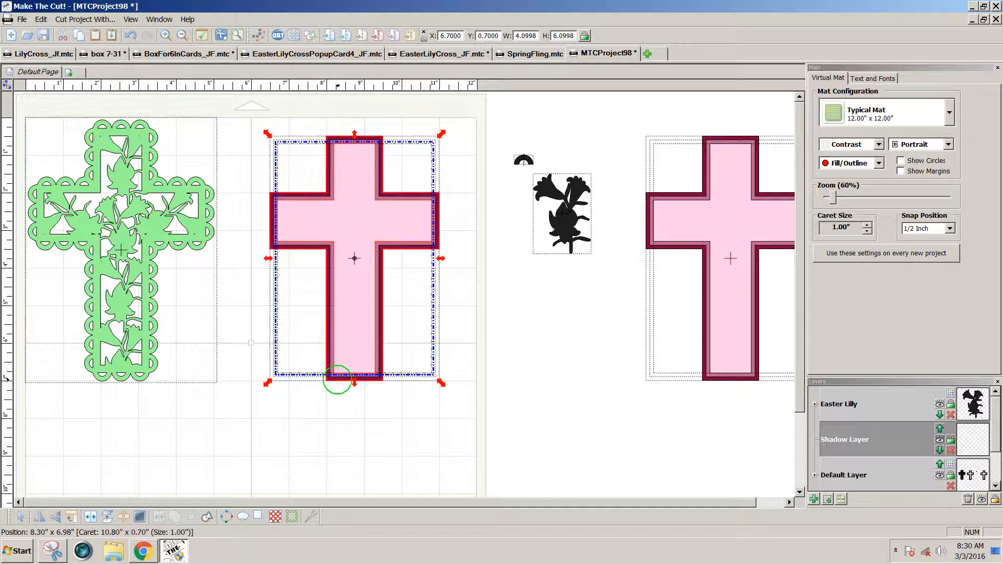
pyautogui.click(337, 379)
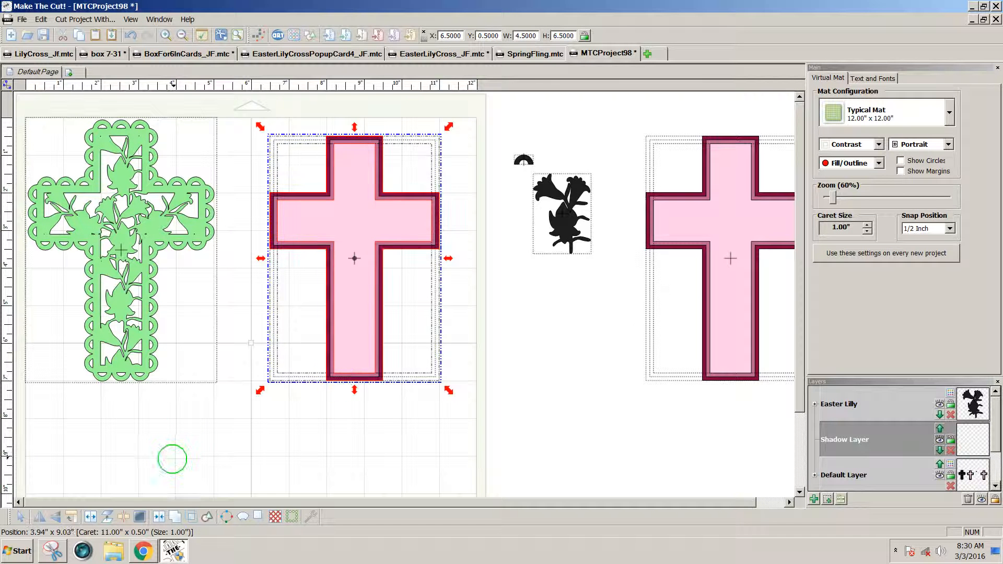
pyautogui.click(159, 517)
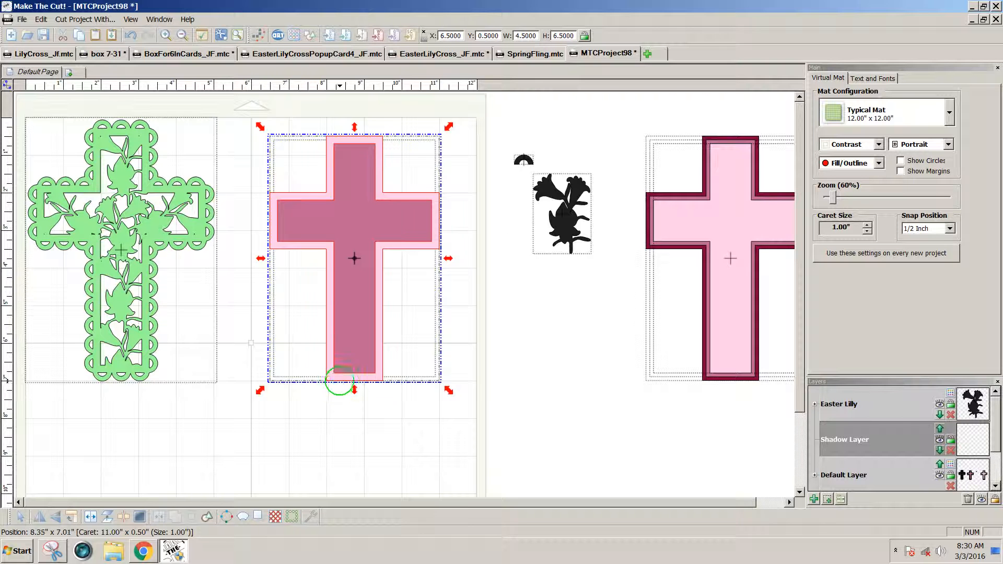
# Step: Separate the middle cross from the hollow frame, placing the frame at X 6, Y 0.5 and the solid cross at X 13.5, Y 4
pyautogui.moveTo(336, 381); pyautogui.dragTo(480, 377)
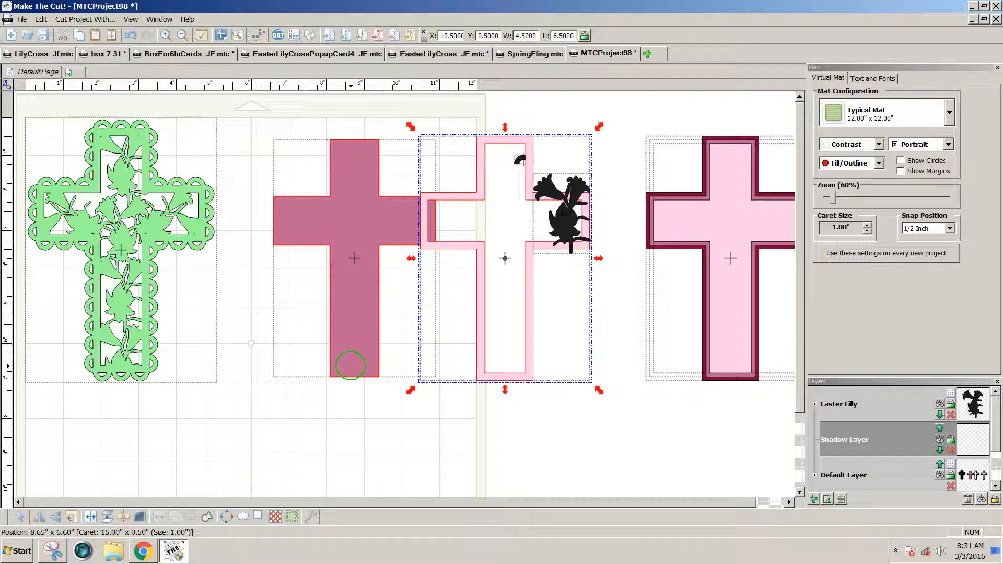
pyautogui.moveTo(350, 368); pyautogui.dragTo(684, 440)
pyautogui.moveTo(497, 372); pyautogui.dragTo(325, 372)
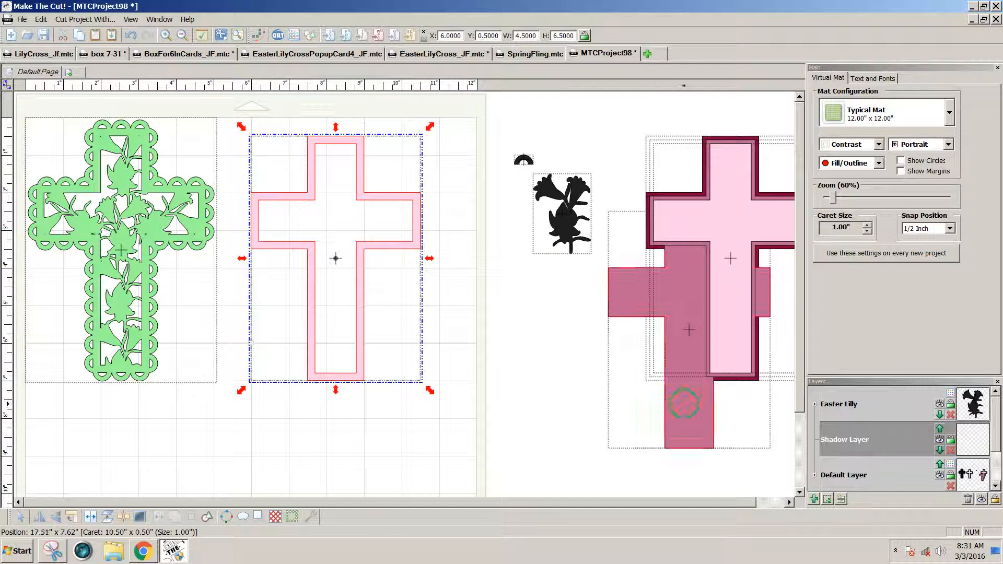
pyautogui.moveTo(683, 402); pyautogui.dragTo(334, 322)
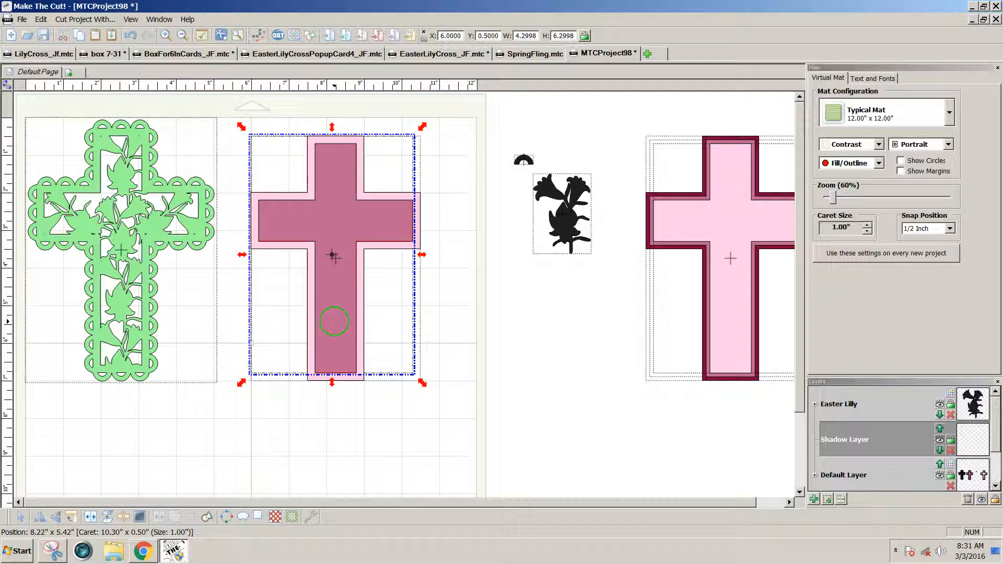
pyautogui.moveTo(335, 321); pyautogui.dragTo(616, 453)
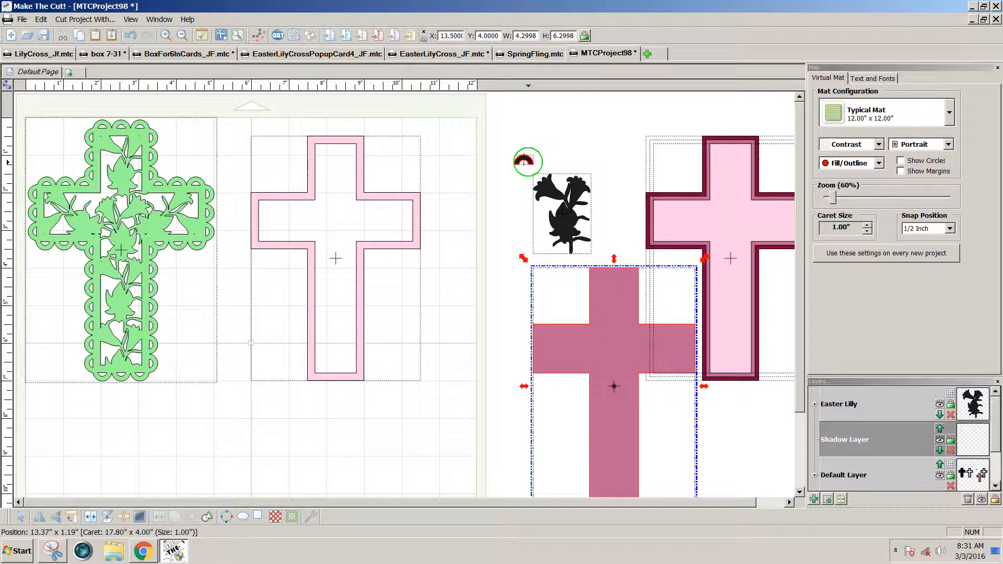
# Step: Move the small arc onto the mat above the frame's top edge at X 7.5, Y 0
pyautogui.moveTo(528, 158); pyautogui.dragTo(341, 111)
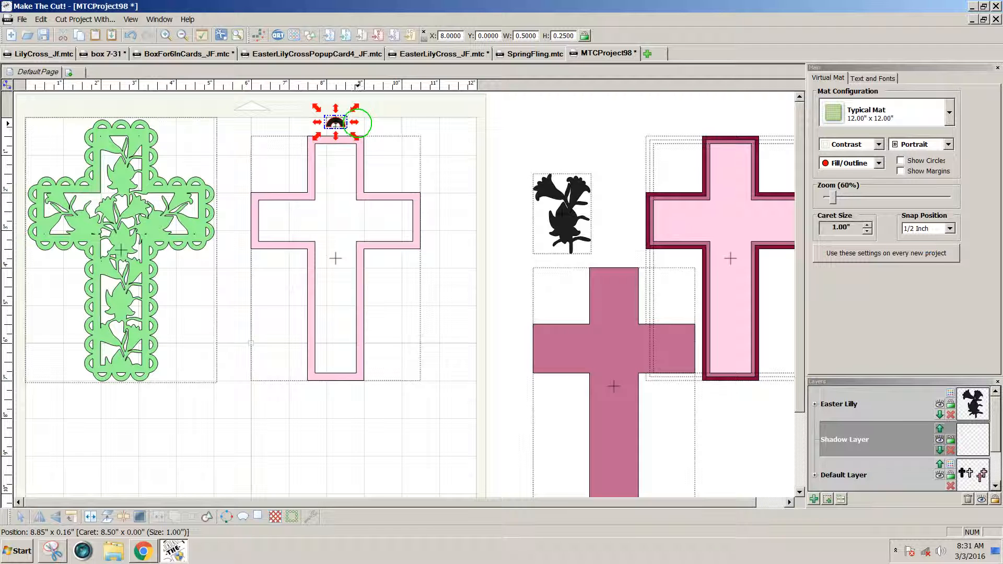
pyautogui.moveTo(335, 117)
pyautogui.mouseDown()
pyautogui.moveTo(325, 103)
pyautogui.moveTo(326, 112)
pyautogui.mouseUp()
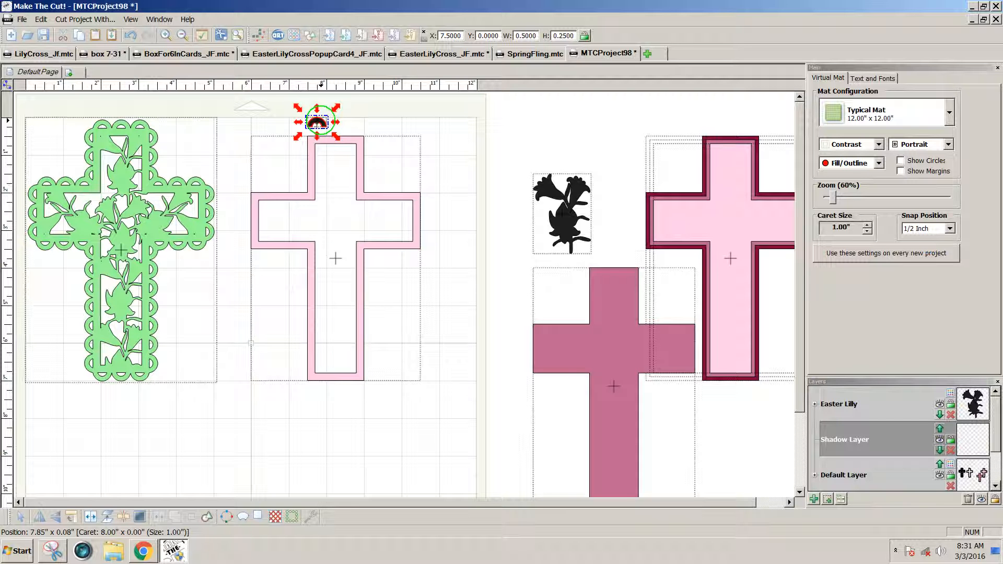
pyautogui.moveTo(318, 120); pyautogui.dragTo(317, 130)
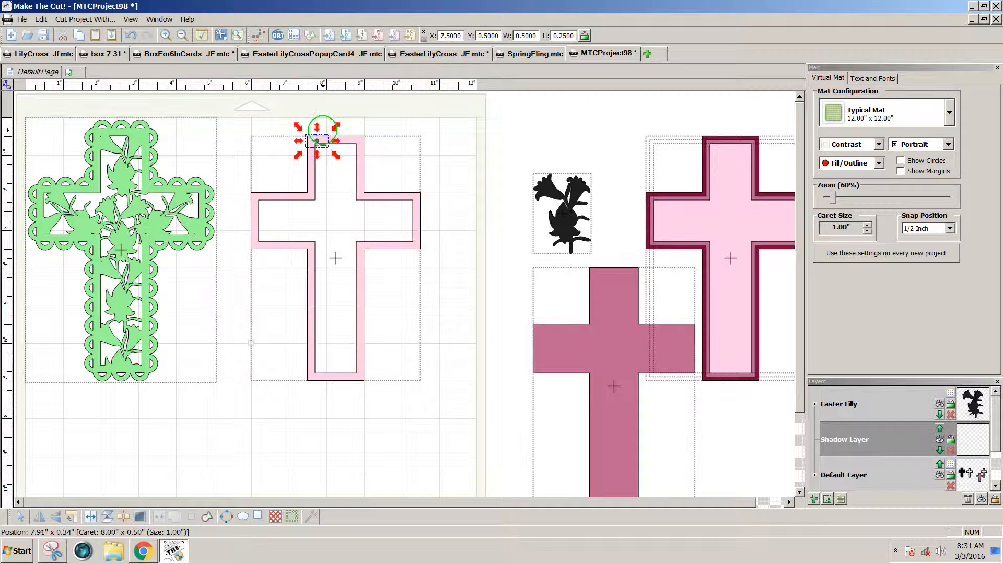
pyautogui.hotkey('ctrl', 'z')
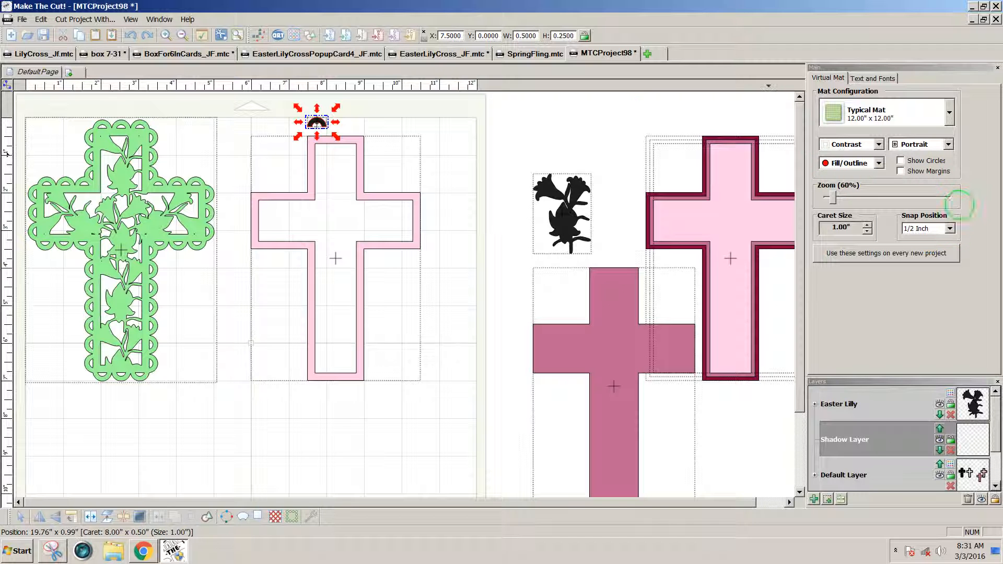
# Step: Turn off position snapping and move the arc onto the frame's top edge at X 7.5556, Y 0.4306
pyautogui.click(950, 229)
pyautogui.click(922, 237)
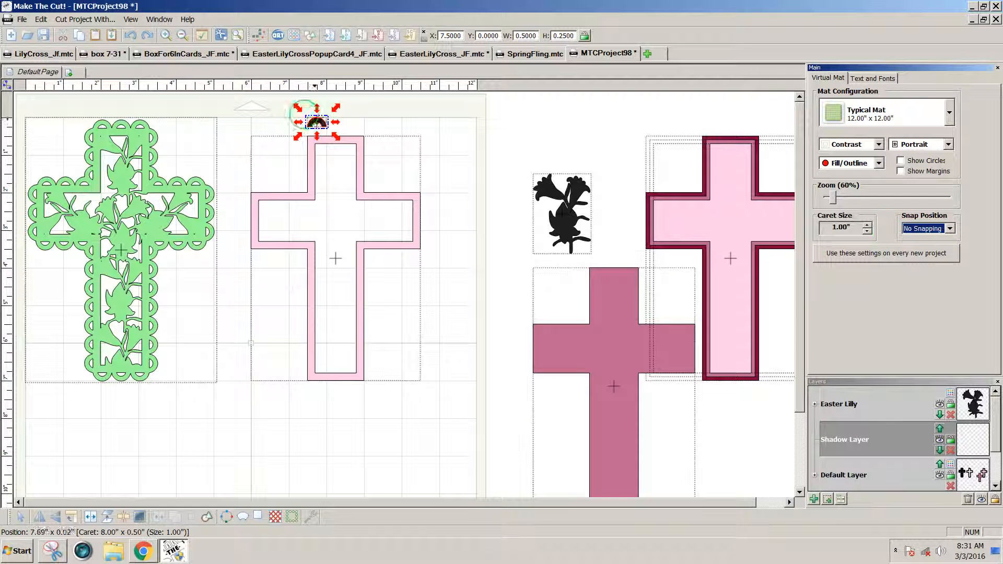
pyautogui.moveTo(322, 127); pyautogui.dragTo(319, 138)
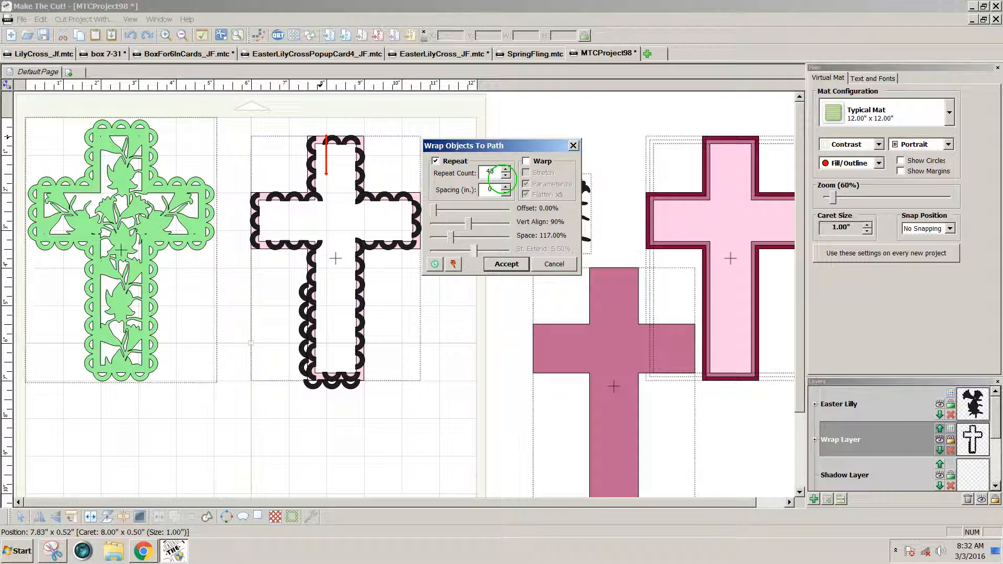
pyautogui.click(506, 177)
pyautogui.click(506, 176)
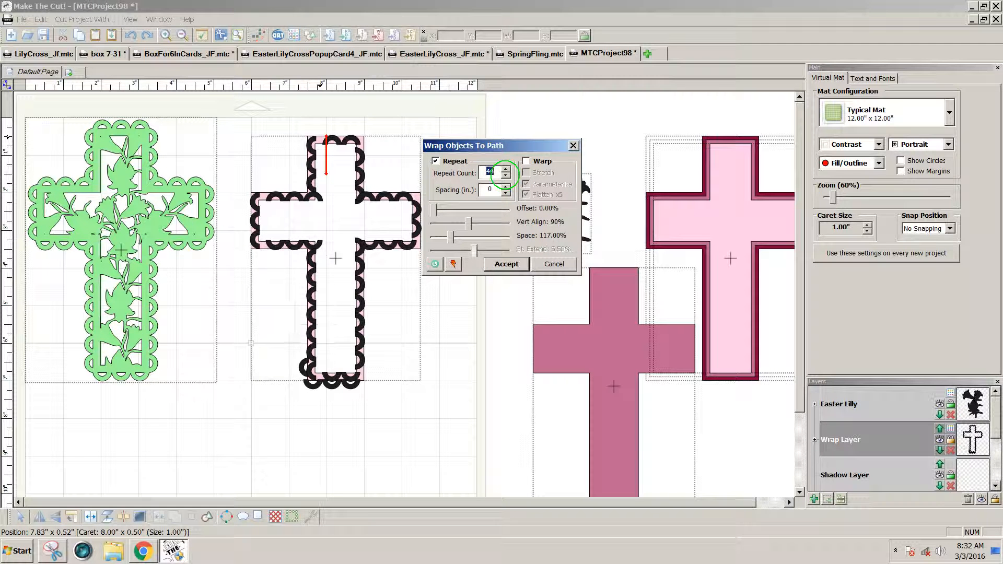
pyautogui.click(506, 177)
pyautogui.click(506, 176)
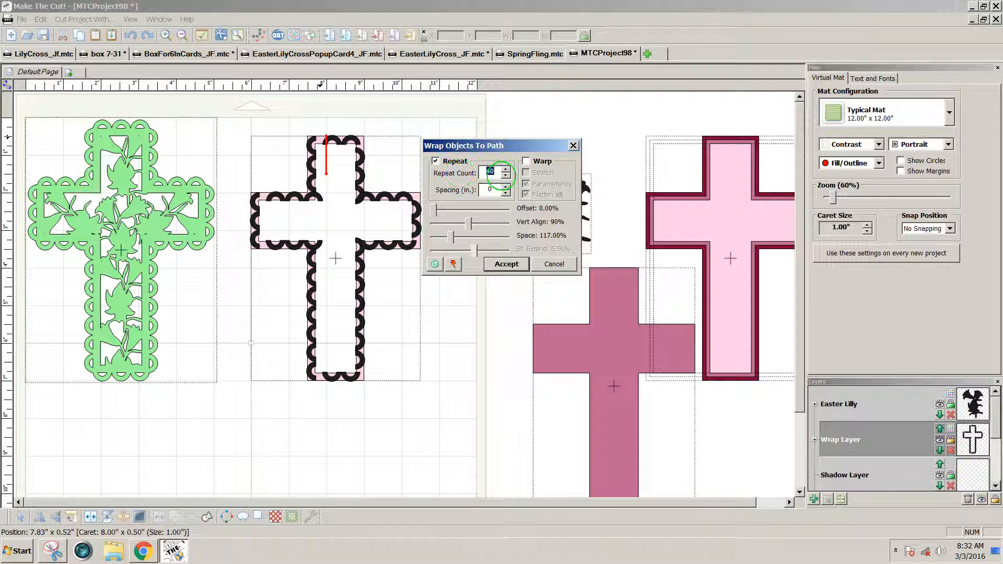
pyautogui.click(433, 211)
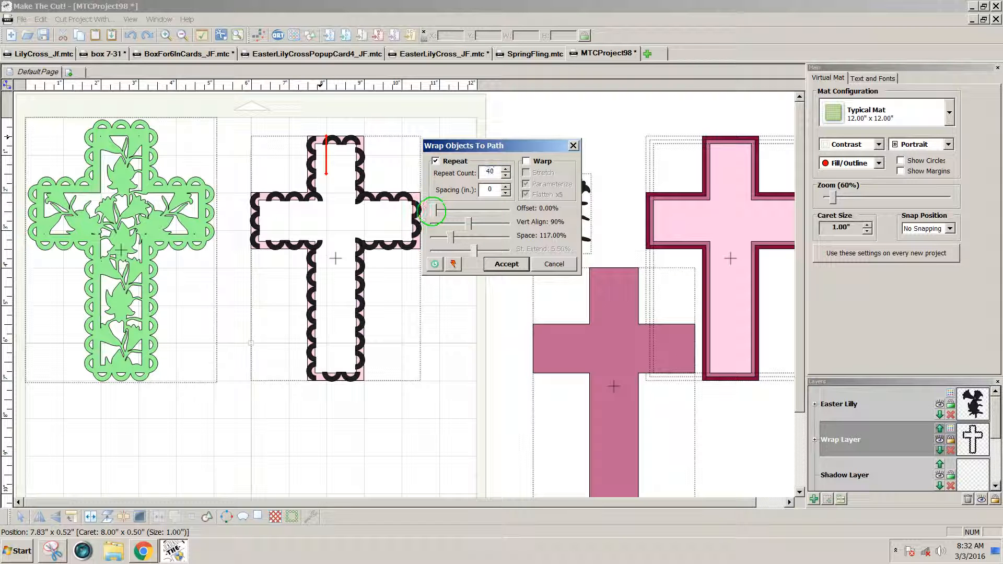
pyautogui.moveTo(434, 212); pyautogui.dragTo(438, 212)
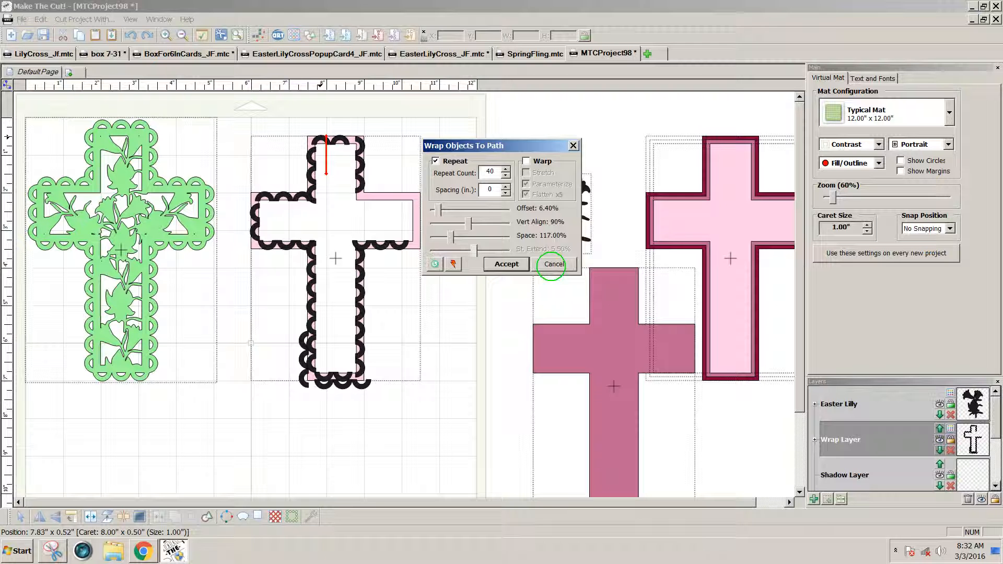
pyautogui.click(553, 264)
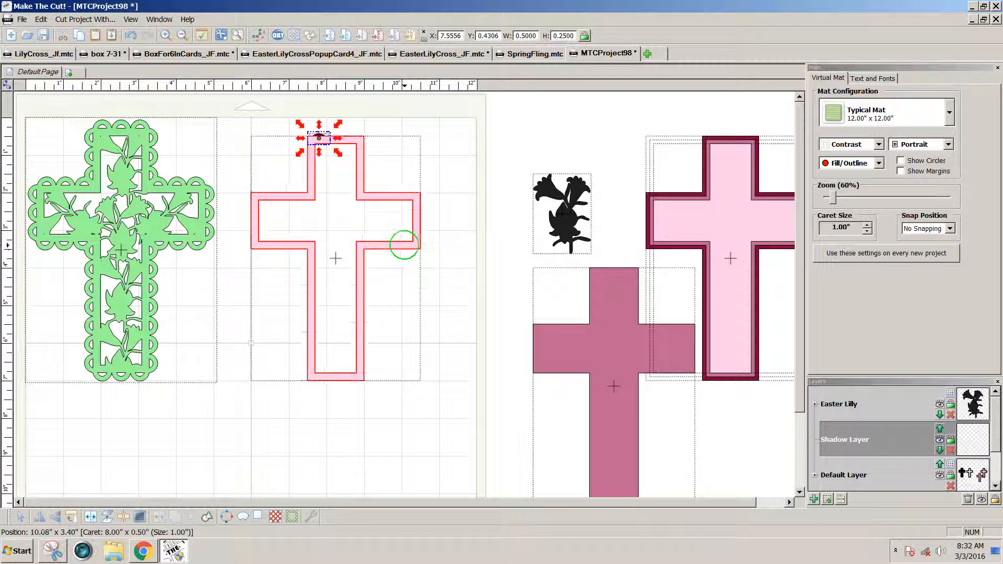
# Step: Move the cross frame below the arc to X 6.0417, Y 1.1667 and split it into separate outer and inner crosses
pyautogui.moveTo(404, 244); pyautogui.dragTo(405, 270)
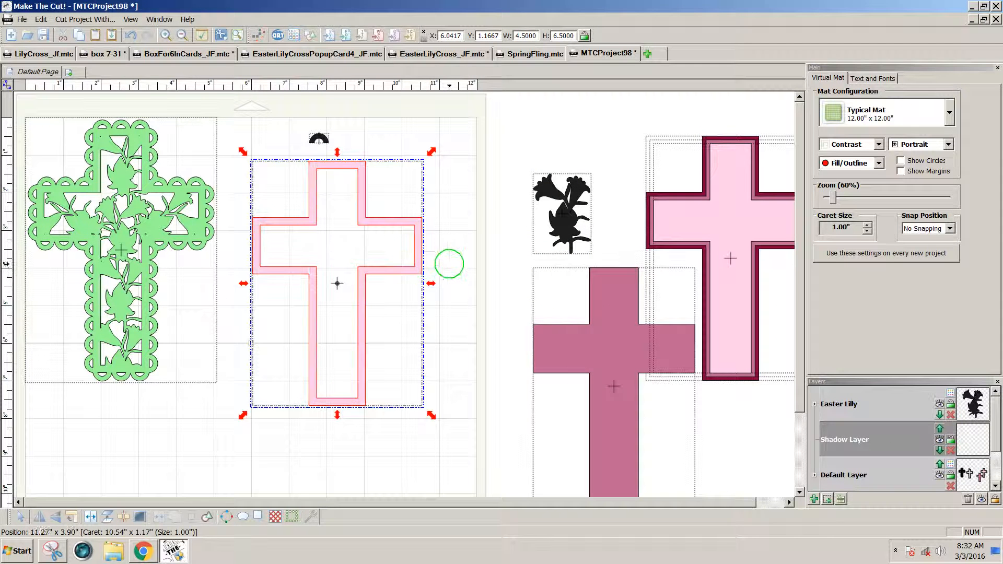
pyautogui.click(380, 270)
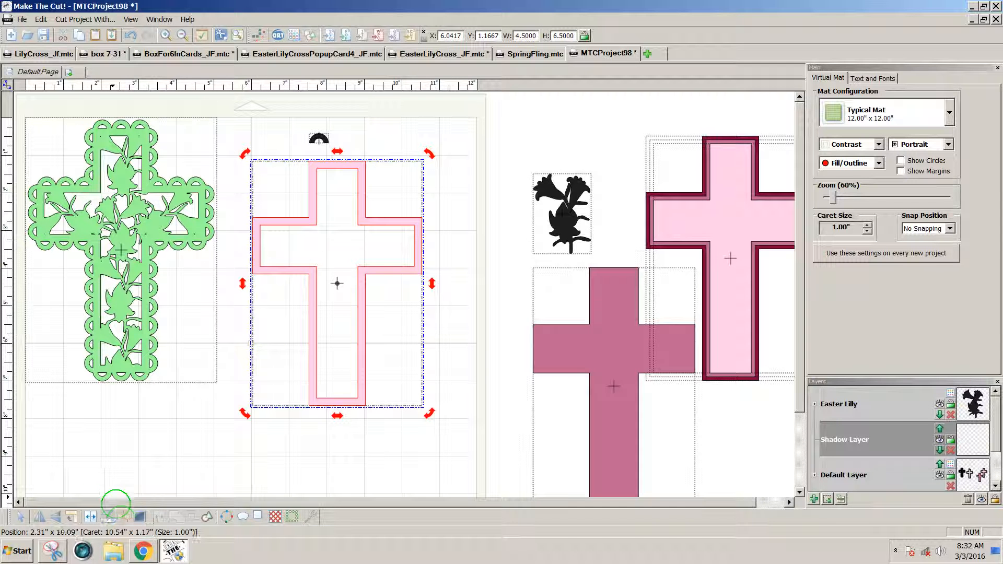
pyautogui.click(124, 516)
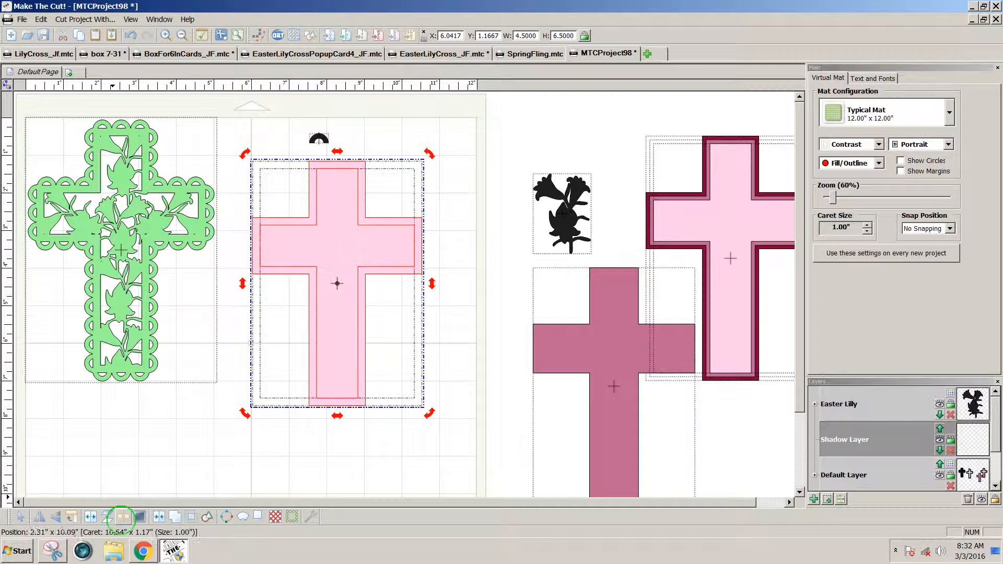
pyautogui.click(231, 448)
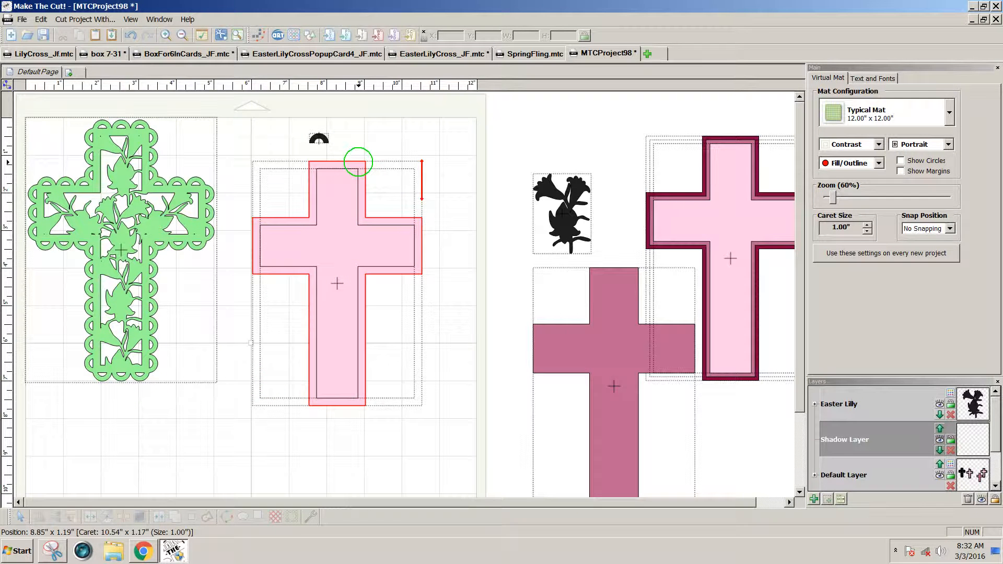
# Step: Position the outer cross at X 6.0833, Y 1.1806 beneath the arc and move the inner cross away to X 10.45, Y 4.1583
pyautogui.click(356, 163)
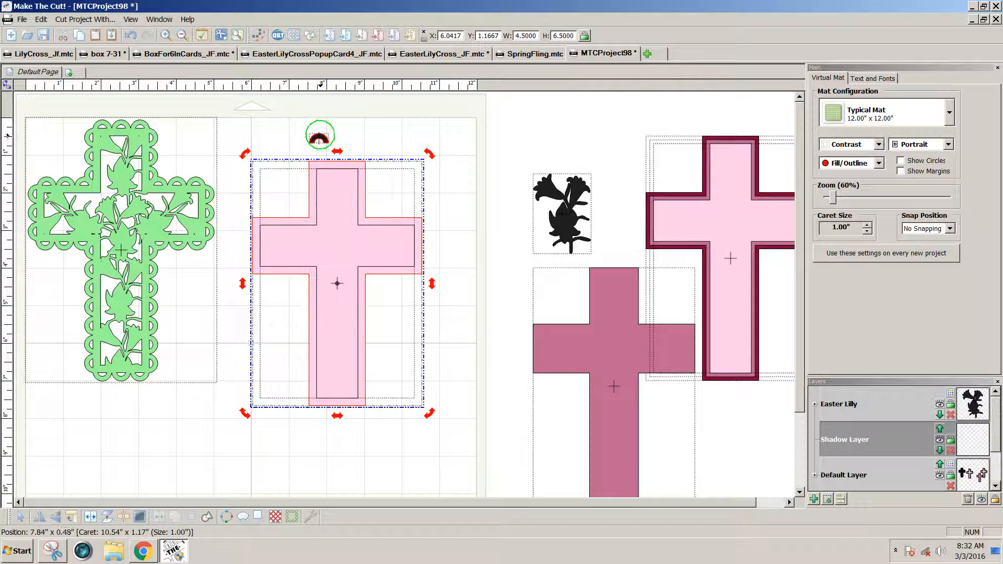
pyautogui.moveTo(320, 137); pyautogui.dragTo(324, 142)
pyautogui.click(494, 140)
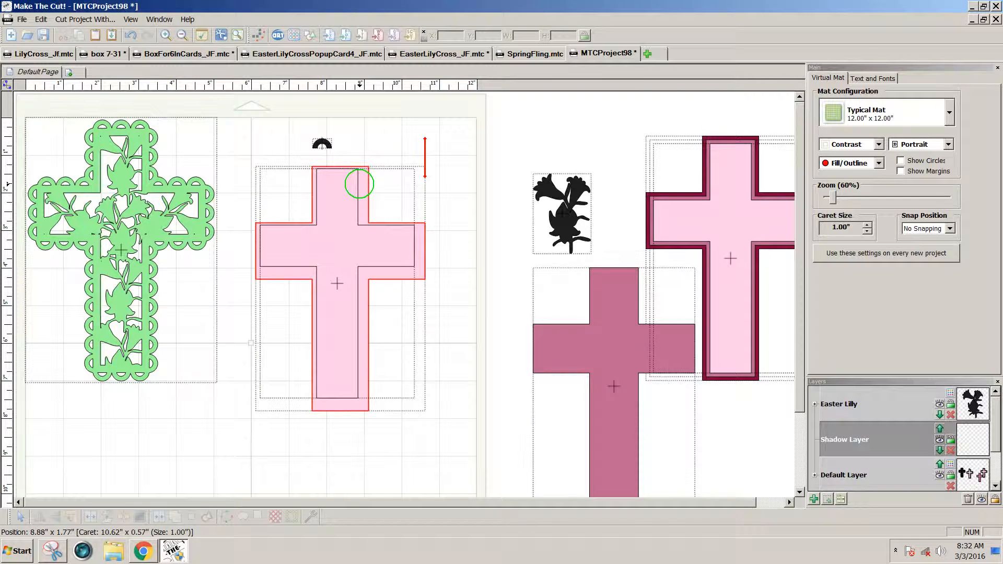
pyautogui.moveTo(360, 184); pyautogui.dragTo(358, 180)
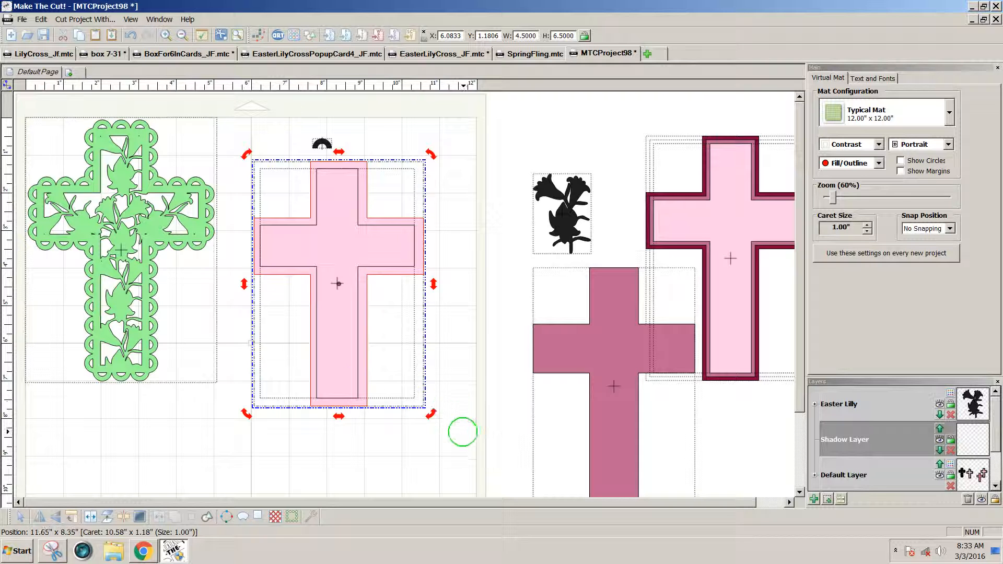
pyautogui.moveTo(346, 382); pyautogui.dragTo(505, 487)
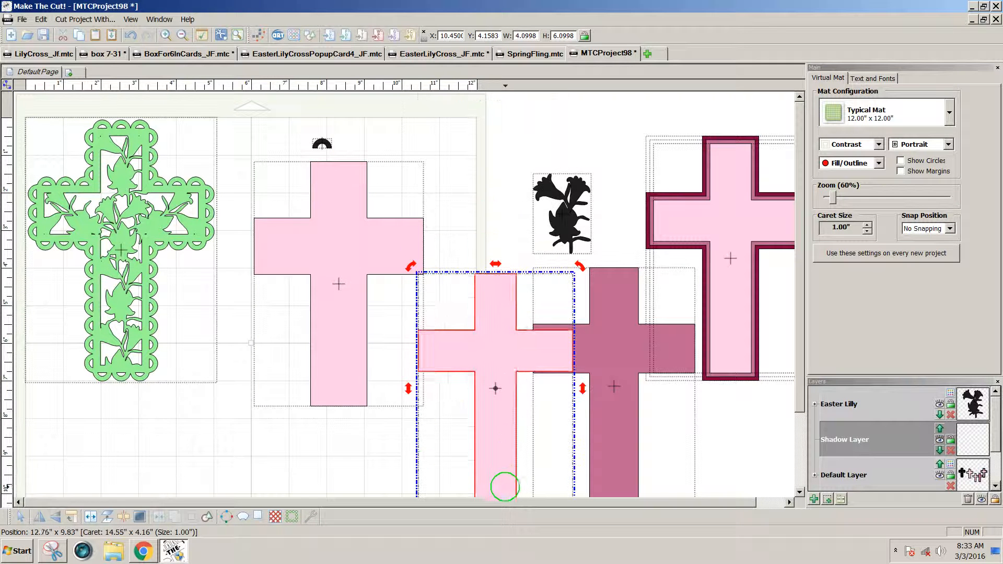
# Step: Move the outer cross to X 5.7500, Y 1.0833 and wrap the small arc repeatedly around its outline
pyautogui.moveTo(353, 393); pyautogui.dragTo(339, 383)
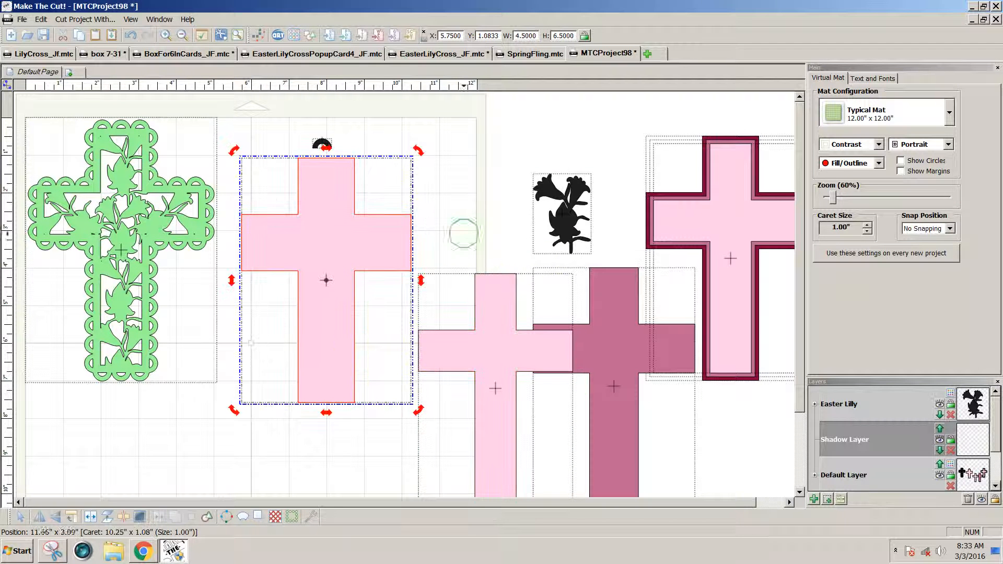
pyautogui.click(347, 119)
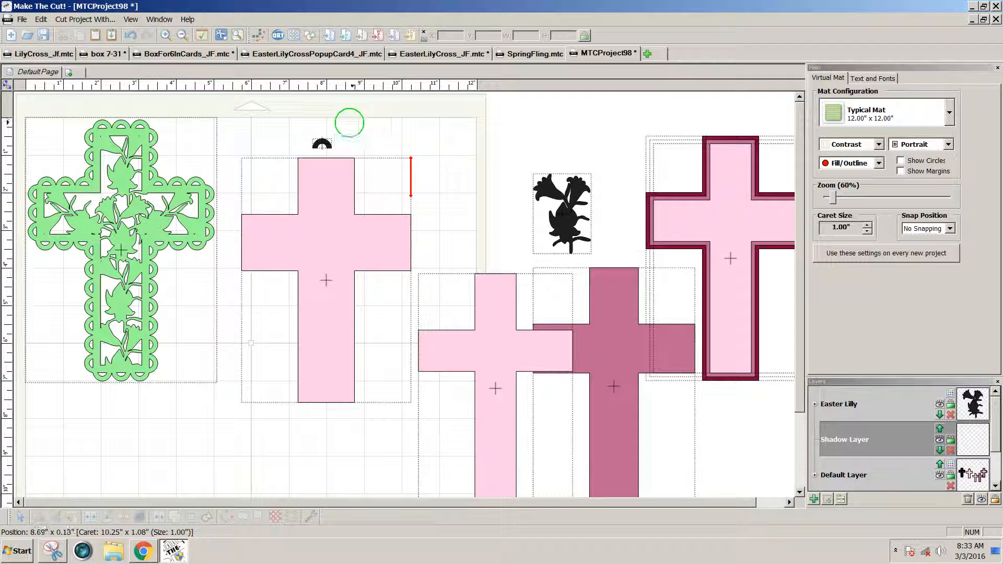
pyautogui.moveTo(322, 143); pyautogui.dragTo(320, 167)
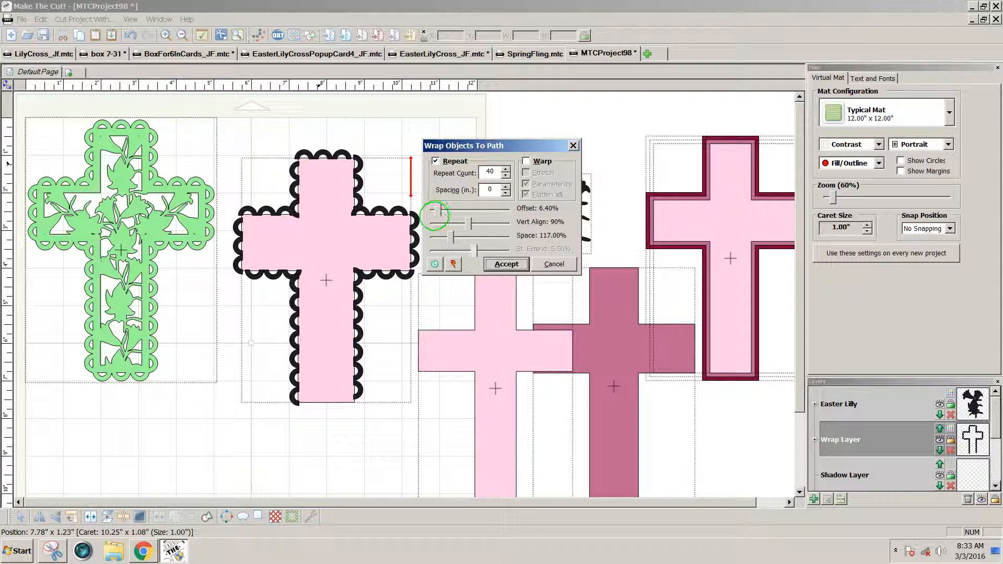
# Step: Set the wrap's offset to 0.00% and repeat count to 43, then accept it and weld the overlapping arcs
pyautogui.click(429, 211)
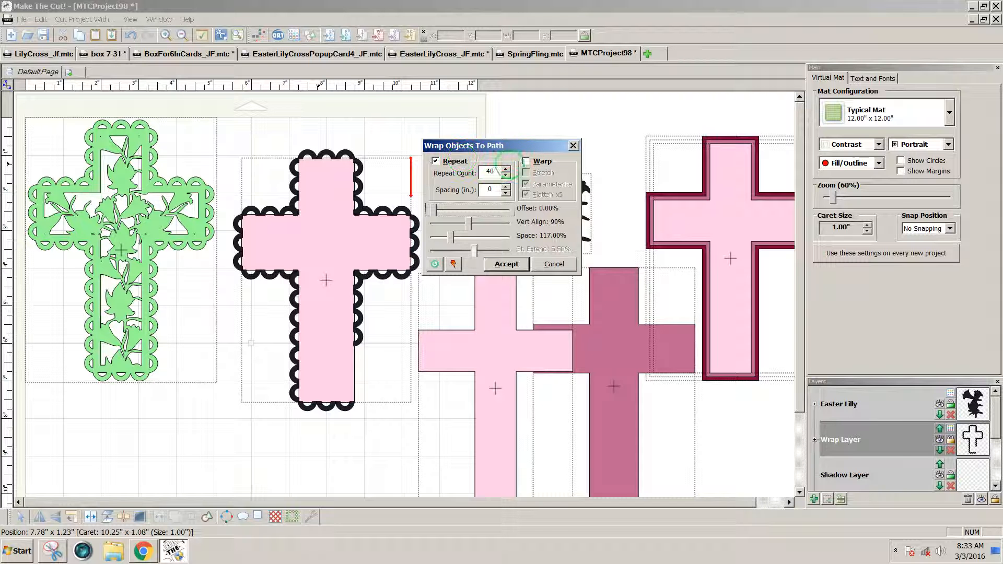
pyautogui.click(506, 169)
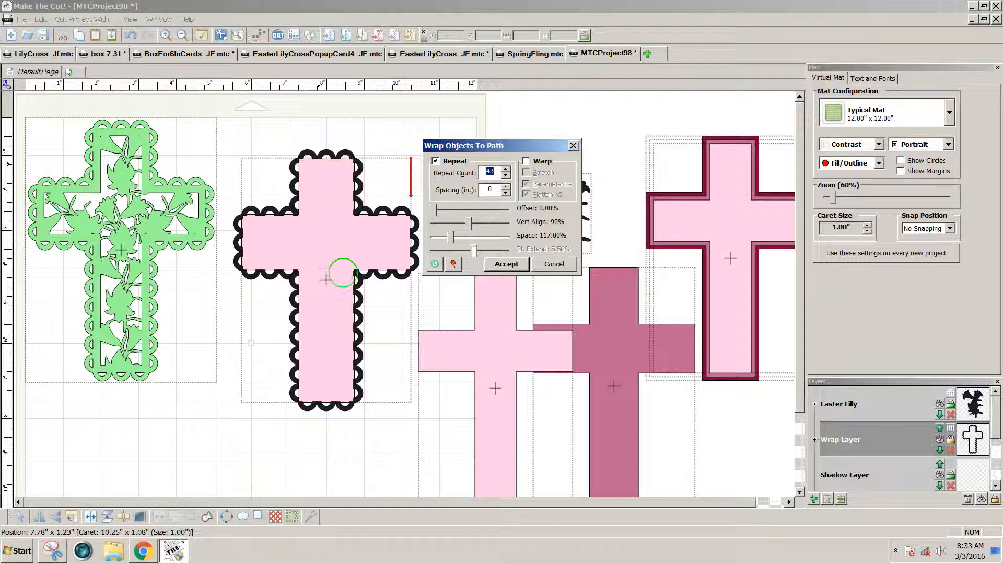
pyautogui.click(510, 265)
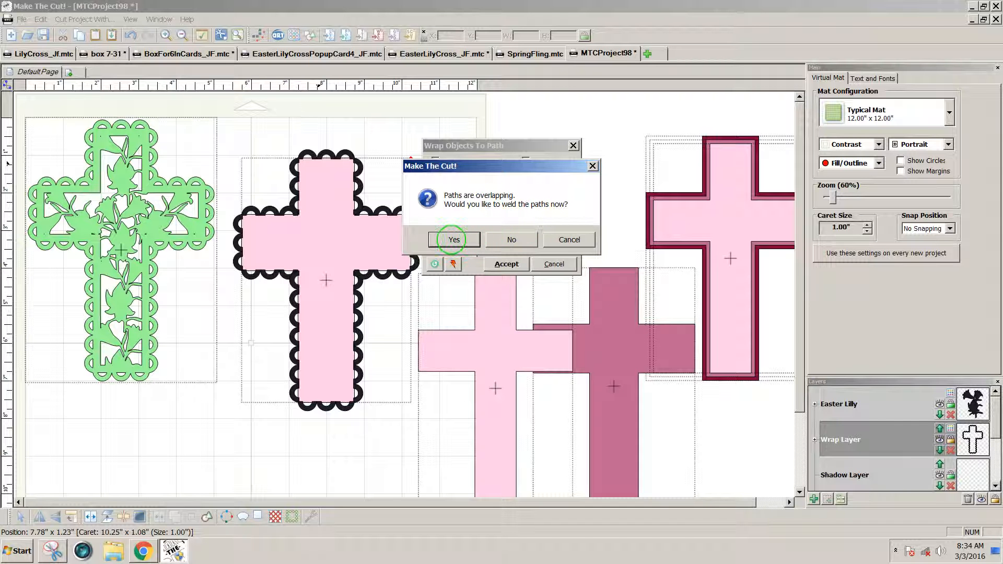
pyautogui.click(454, 240)
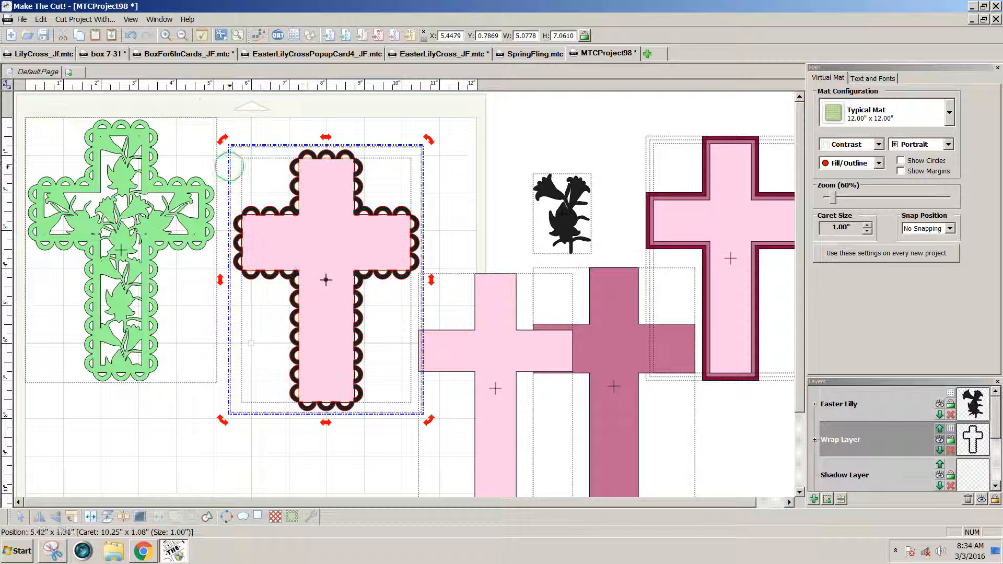
# Step: Weld the scalloped border to the outer cross and place the inner cross over it on a new layer
pyautogui.moveTo(213, 105); pyautogui.dragTo(422, 467)
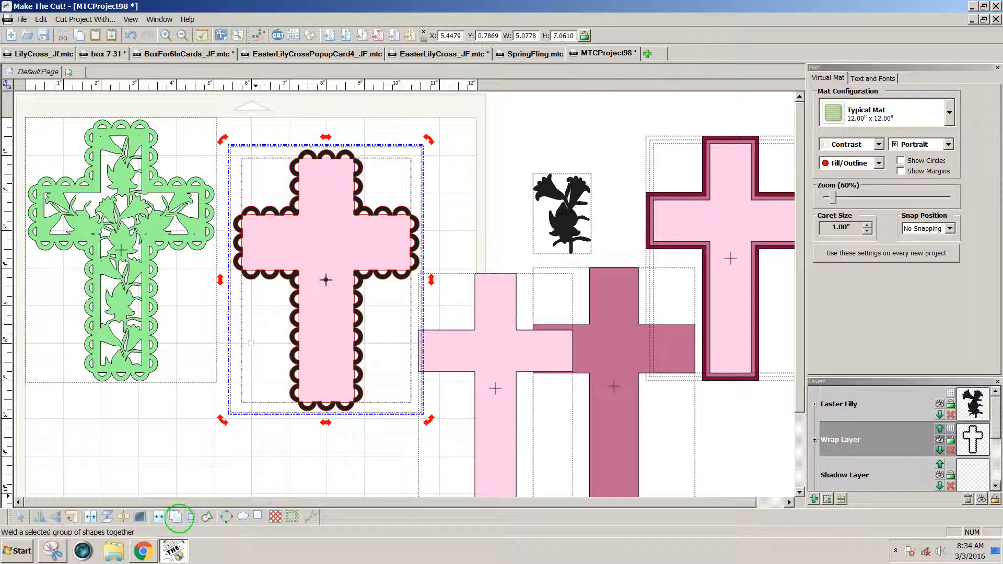
pyautogui.click(177, 517)
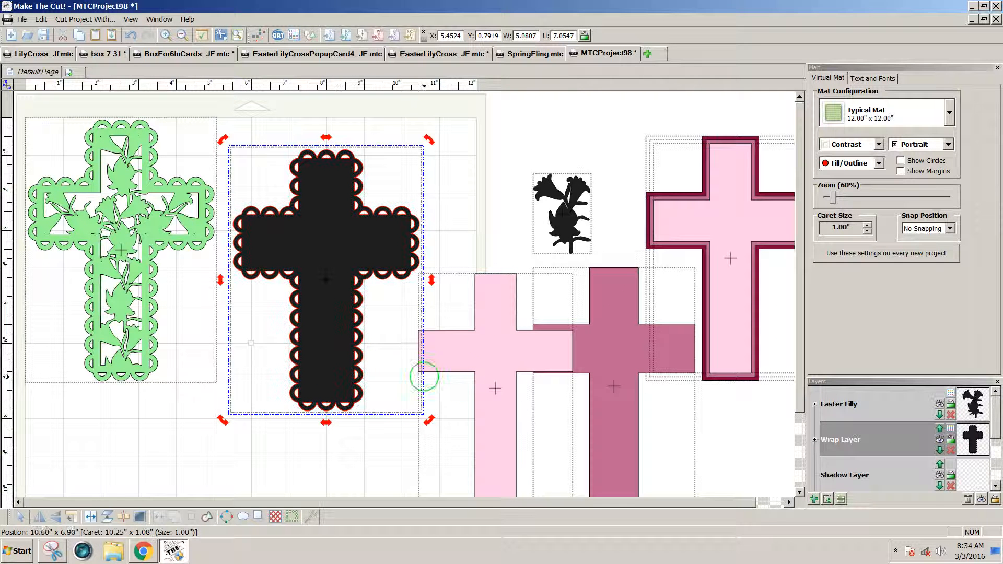
pyautogui.moveTo(481, 369); pyautogui.dragTo(315, 267)
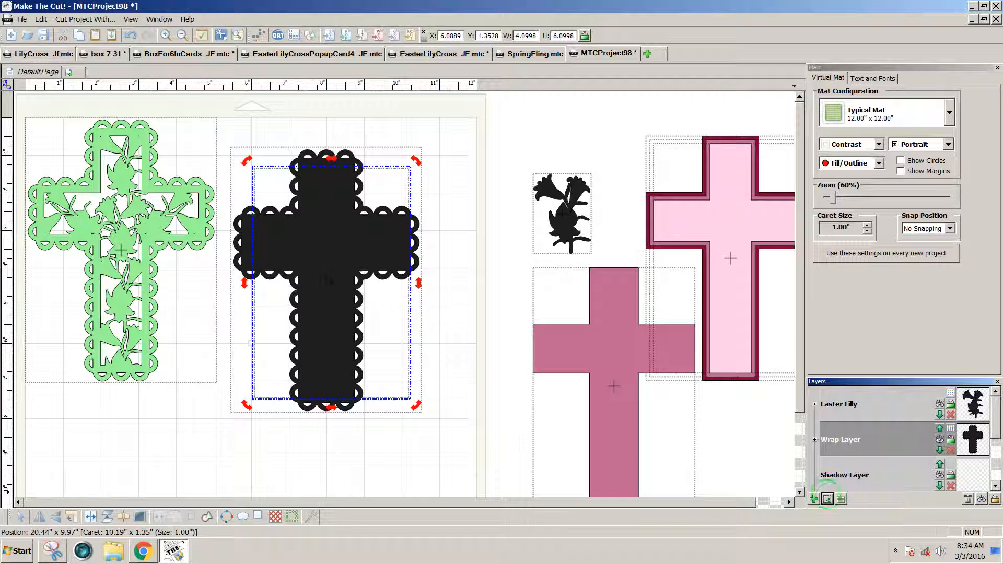
pyautogui.click(828, 499)
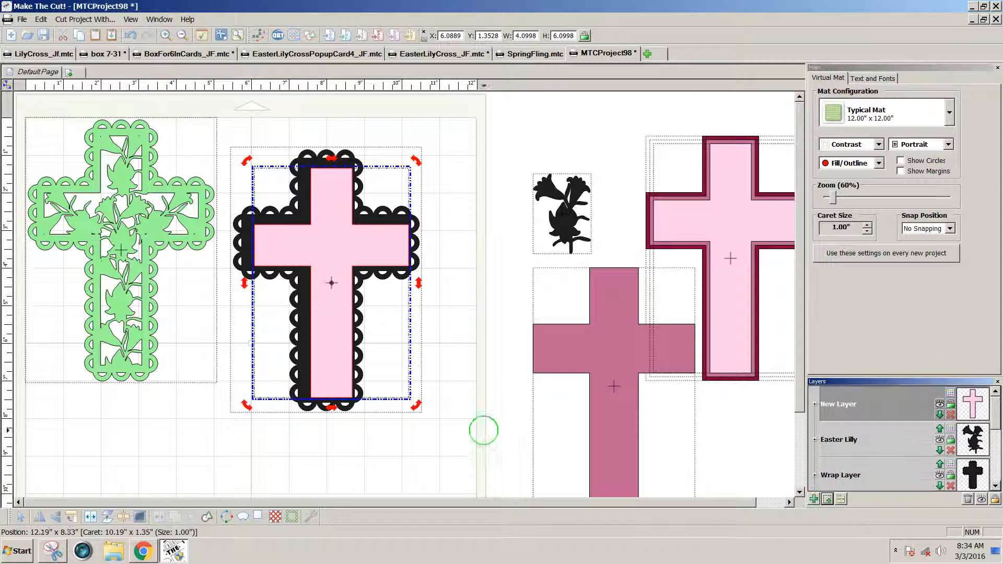
# Step: Center the inner cross on the scalloped cross and join them into an open scalloped frame
pyautogui.moveTo(487, 434); pyautogui.dragTo(192, 102)
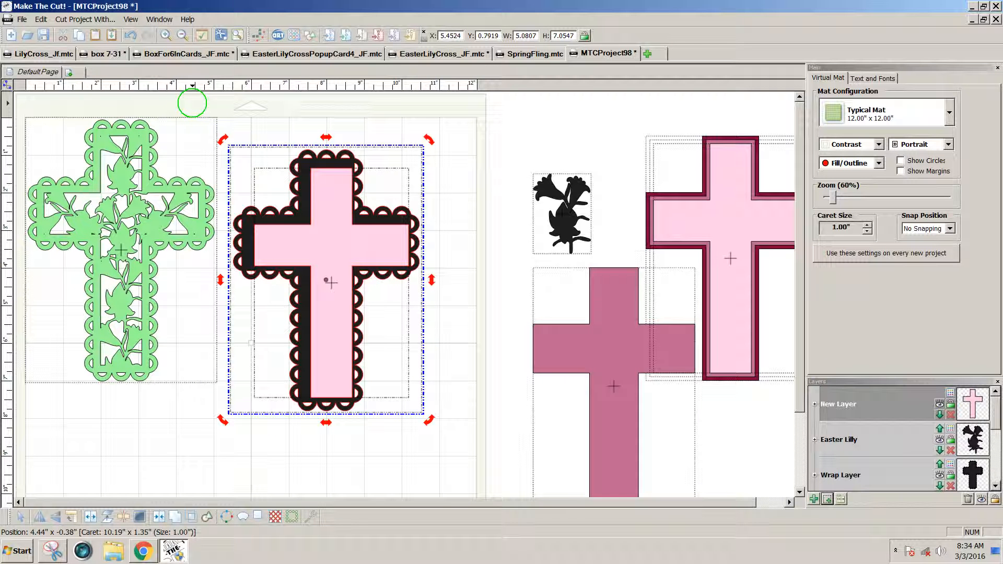
pyautogui.hotkey('alt', 'c')
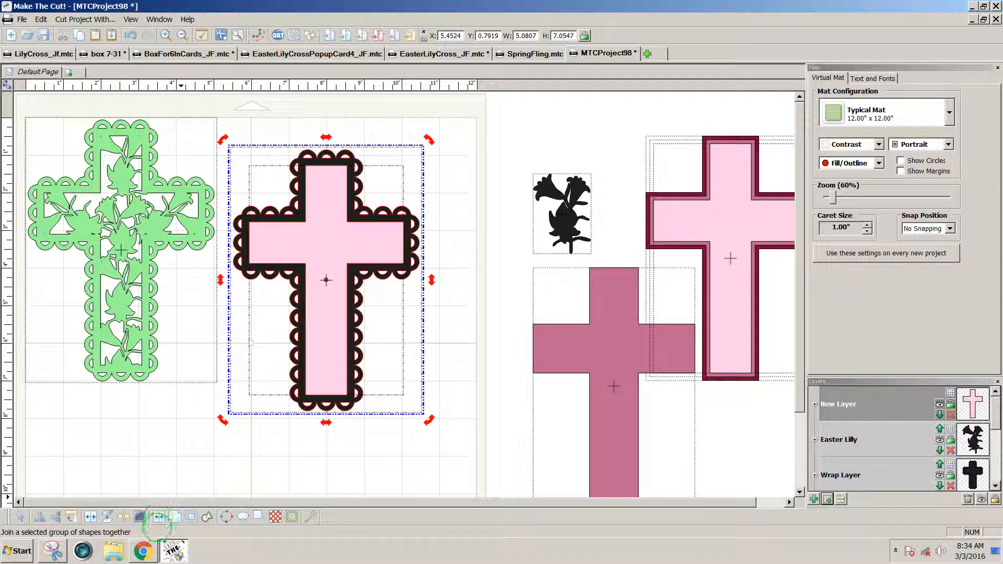
pyautogui.click(159, 518)
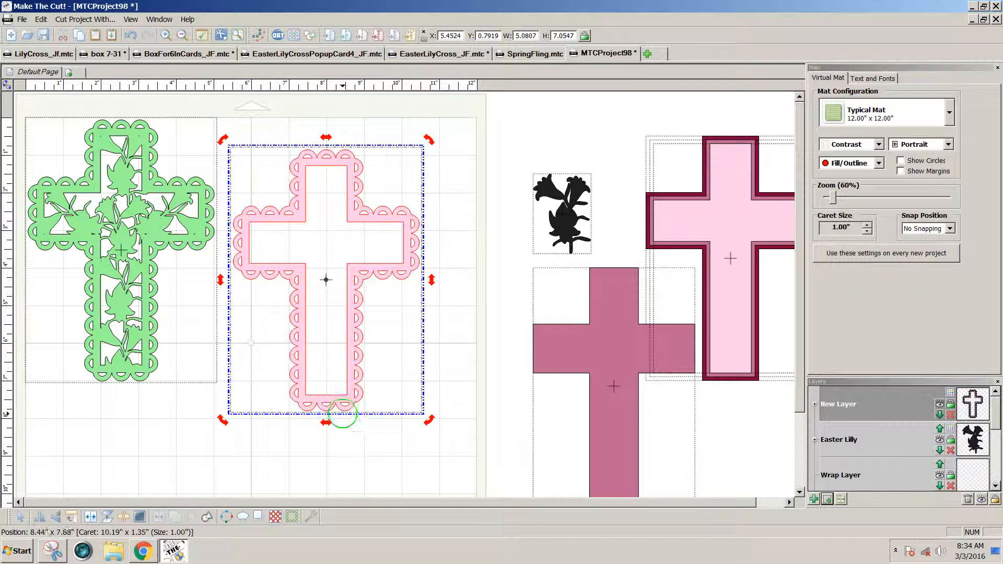
# Step: Shift the lily slightly higher beside the mat and move the scalloped frame off the mat over the framed cross
pyautogui.moveTo(341, 405); pyautogui.dragTo(360, 380)
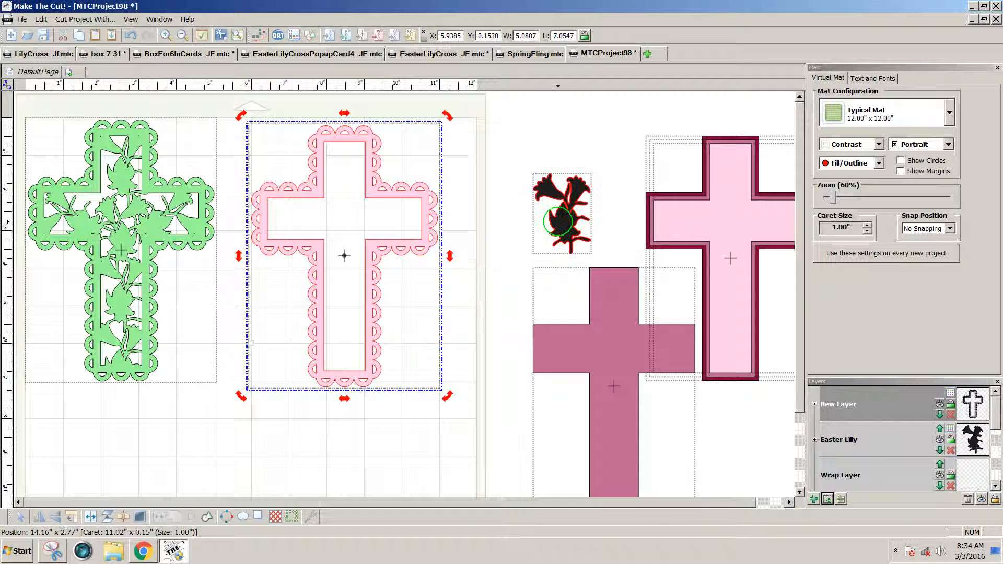
pyautogui.moveTo(552, 217); pyautogui.dragTo(560, 178)
pyautogui.moveTo(413, 238); pyautogui.dragTo(817, 277)
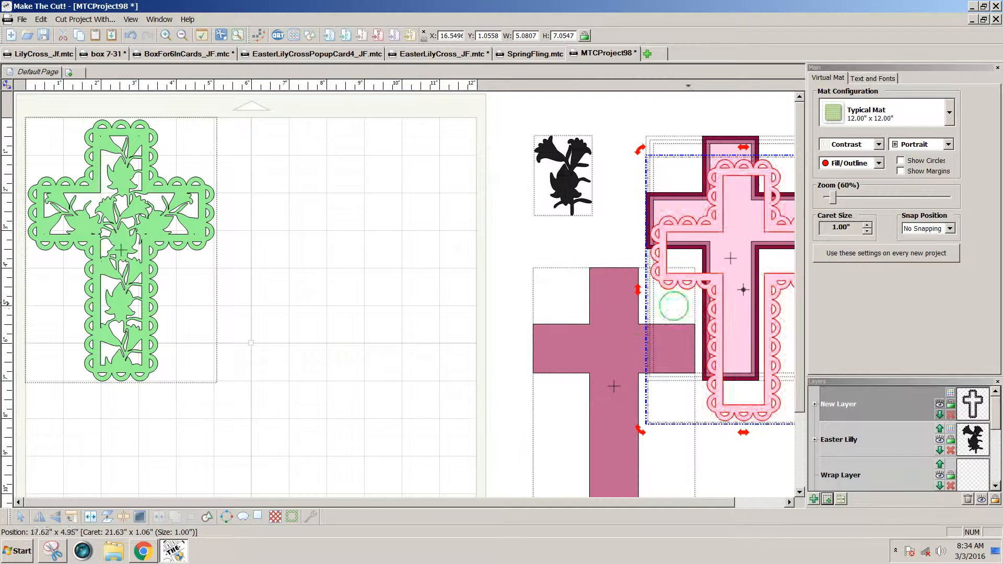
# Step: Position the solid dark pink cross on the mat at X 6.4444, Y 0.6389 and the scalloped frame off it at X 13.0079, Y 3.8058
pyautogui.moveTo(614, 345); pyautogui.dragTo(314, 219)
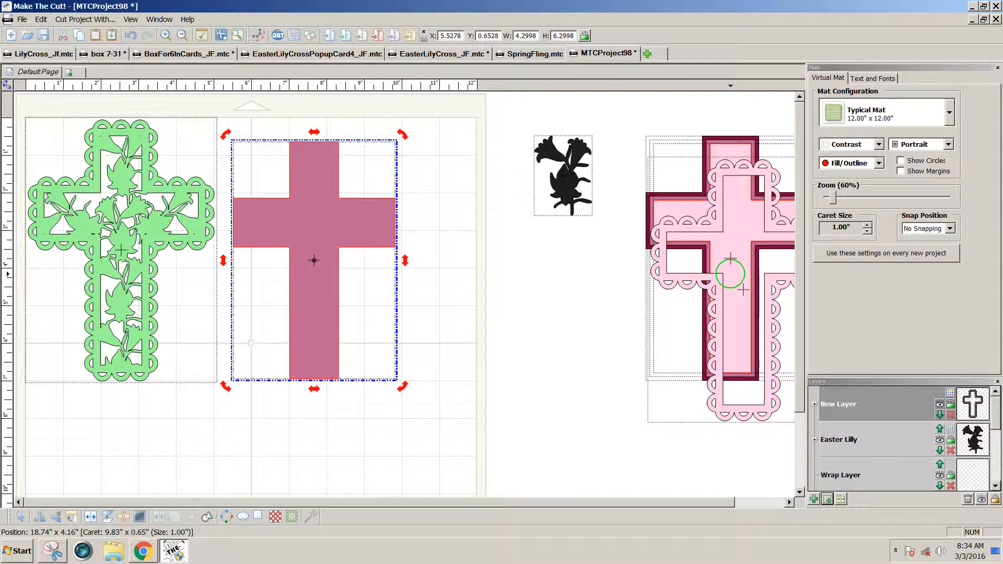
pyautogui.moveTo(713, 298); pyautogui.dragTo(580, 403)
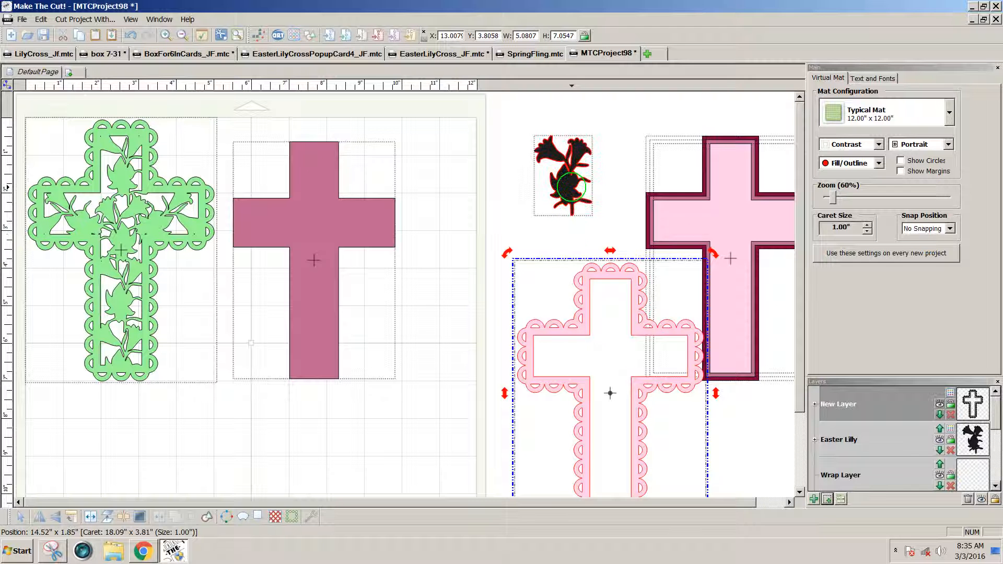
pyautogui.moveTo(304, 285); pyautogui.dragTo(343, 309)
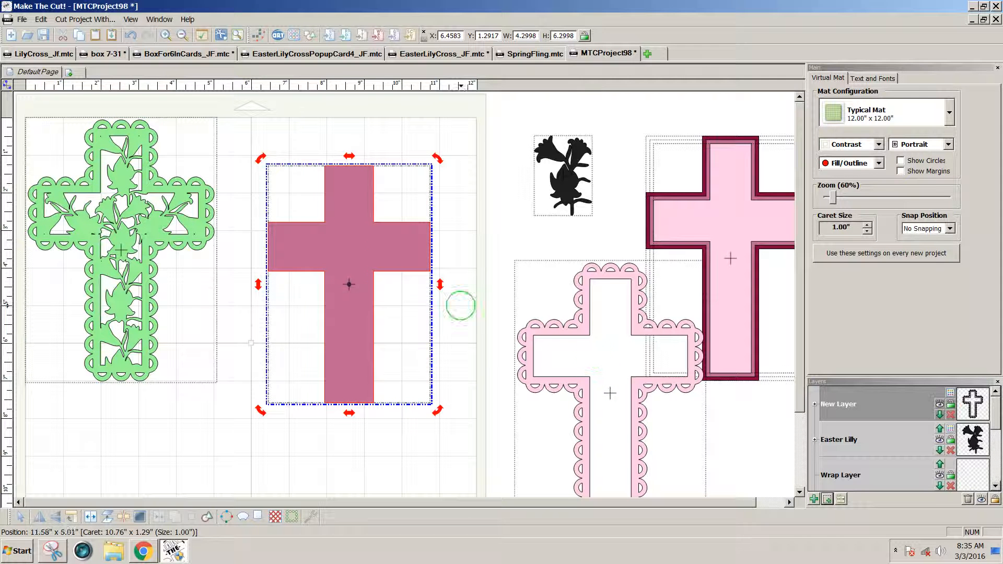
pyautogui.moveTo(359, 242); pyautogui.dragTo(358, 217)
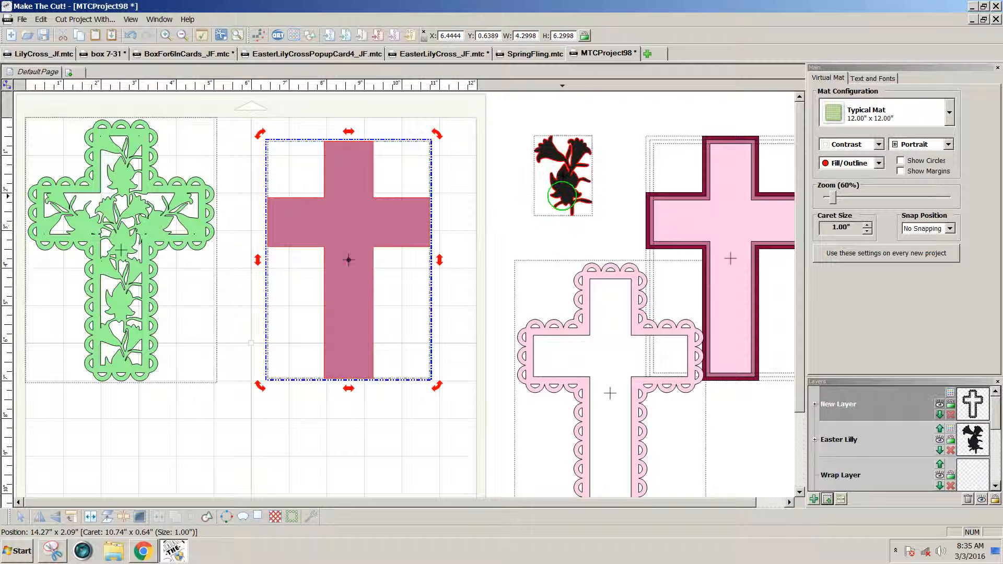
# Step: Place the lily over the top of the dark pink cross at X 7.8056, Y 0.5694 and a copy below it at X 7.6806, Y 2.4167
pyautogui.click(562, 196)
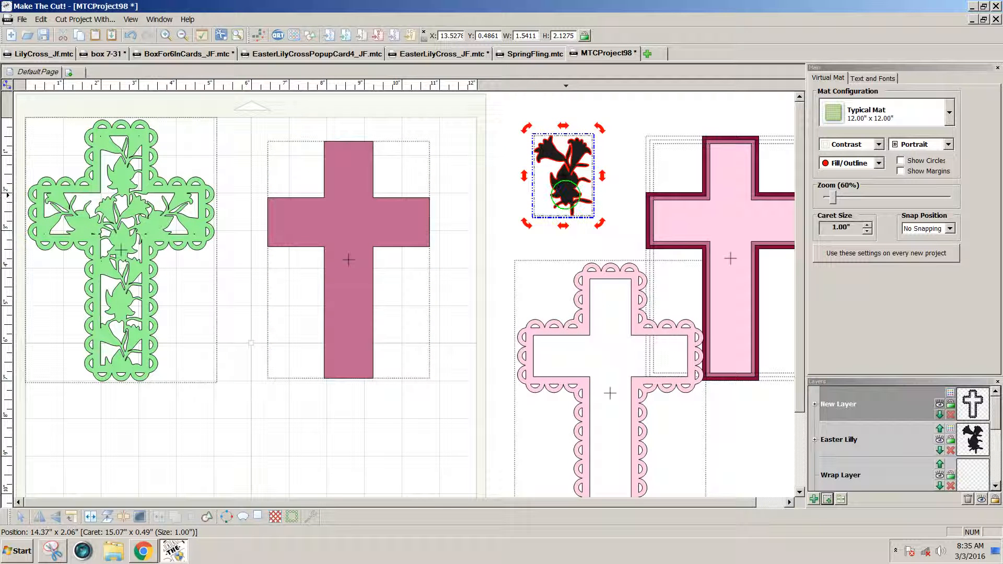
pyautogui.moveTo(564, 192); pyautogui.dragTo(350, 198)
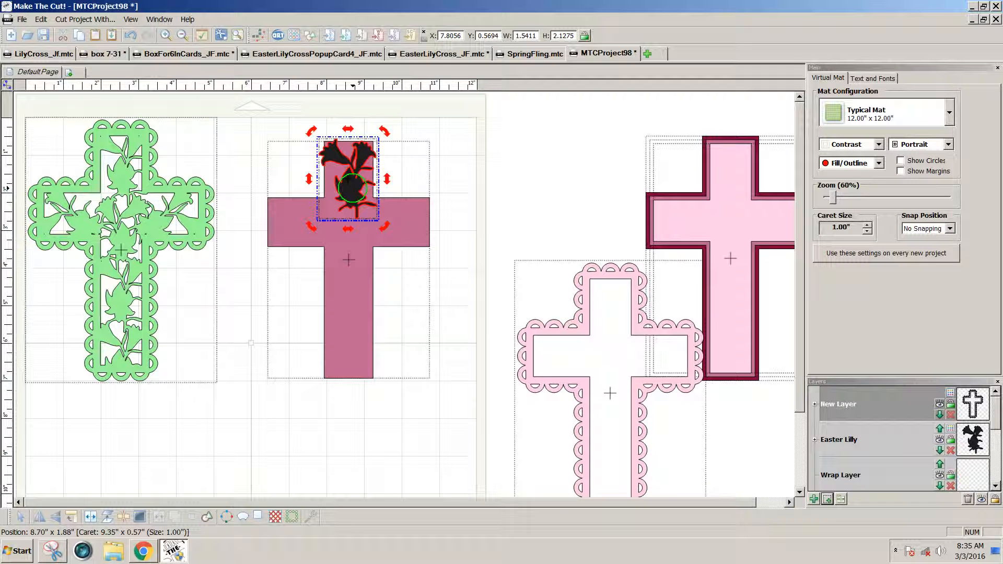
pyautogui.moveTo(351, 187); pyautogui.dragTo(348, 257)
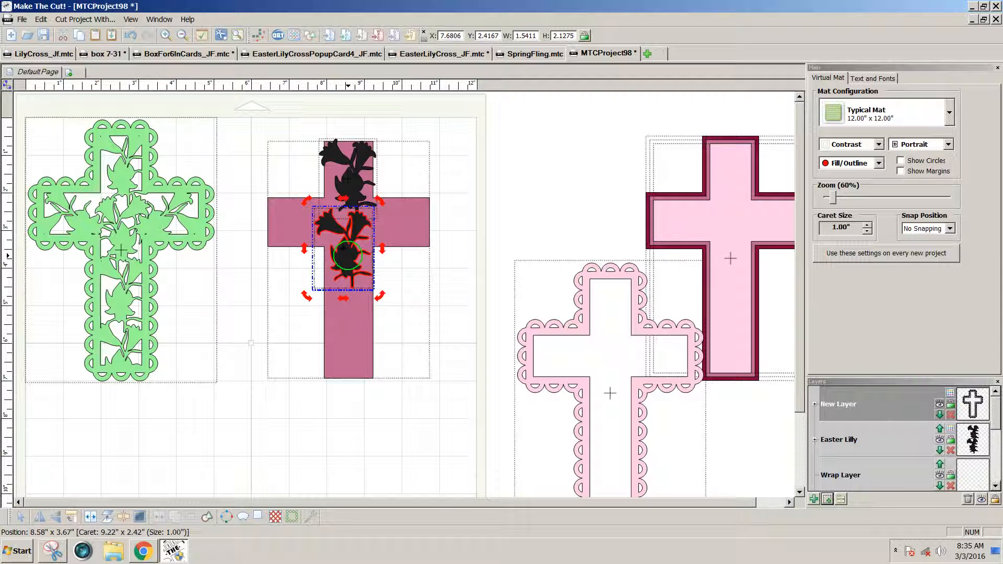
# Step: Add a third lily lower on the cross's stem, tilted slightly clockwise and mirrored, at X 7.8068, Y 4.1409
pyautogui.moveTo(344, 253); pyautogui.dragTo(355, 331)
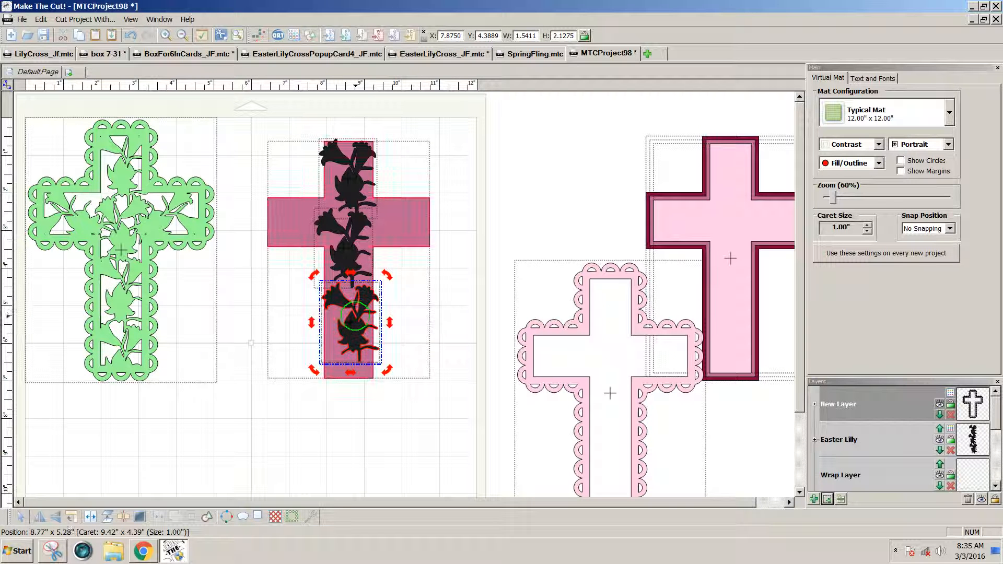
pyautogui.moveTo(356, 335); pyautogui.dragTo(351, 332)
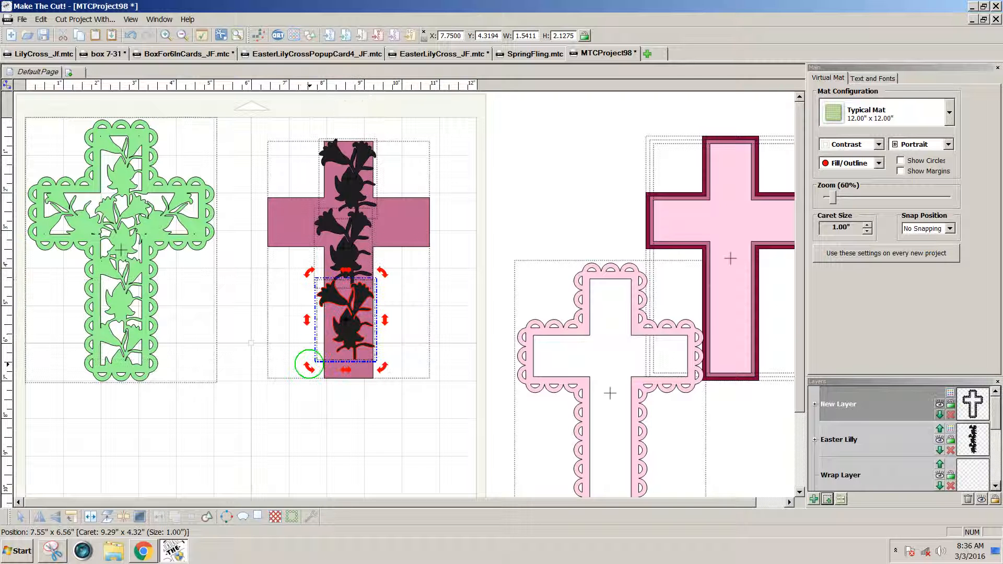
pyautogui.moveTo(309, 368)
pyautogui.mouseDown()
pyautogui.moveTo(298, 349)
pyautogui.moveTo(320, 359)
pyautogui.mouseUp()
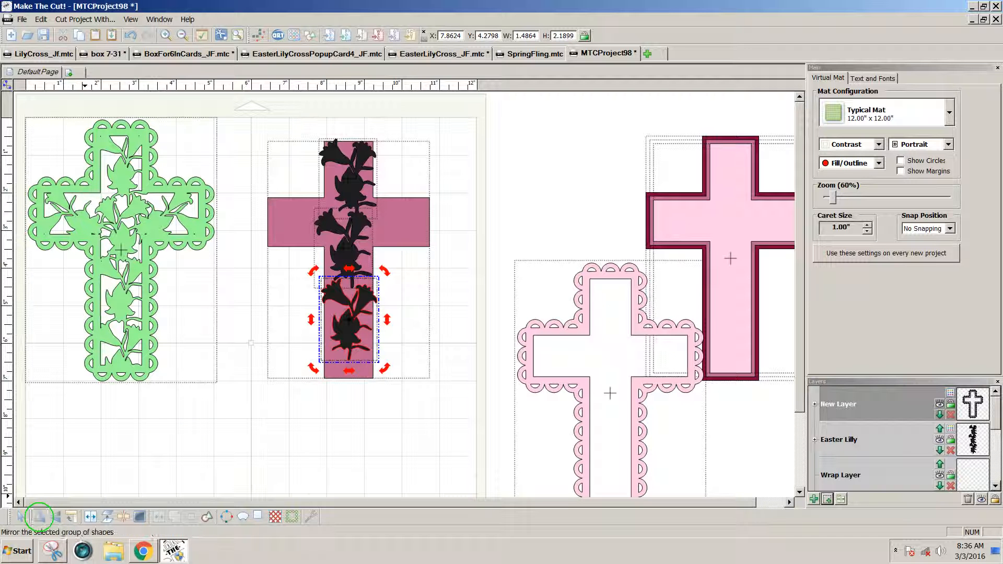
pyautogui.click(39, 516)
pyautogui.moveTo(347, 329); pyautogui.dragTo(345, 326)
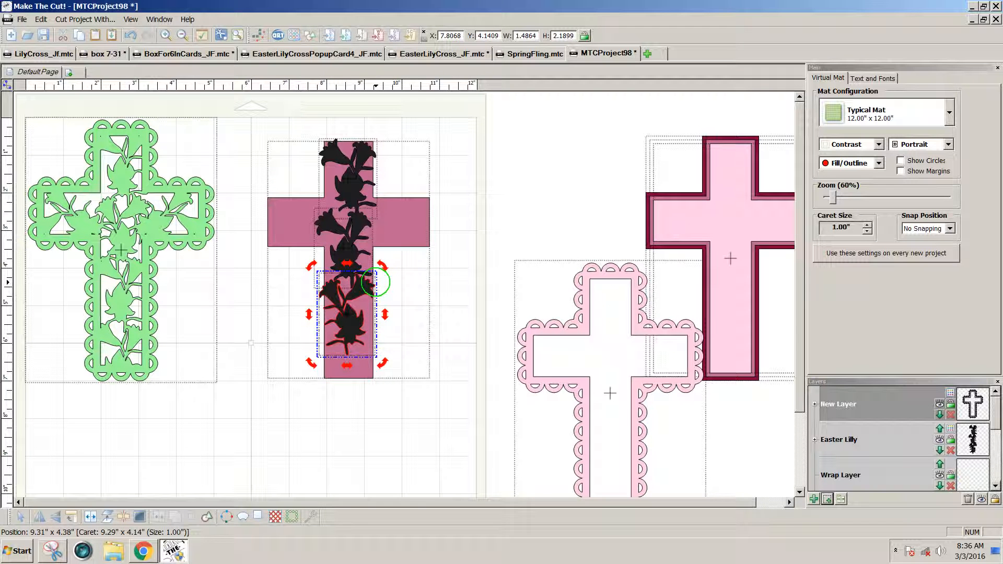
pyautogui.click(435, 346)
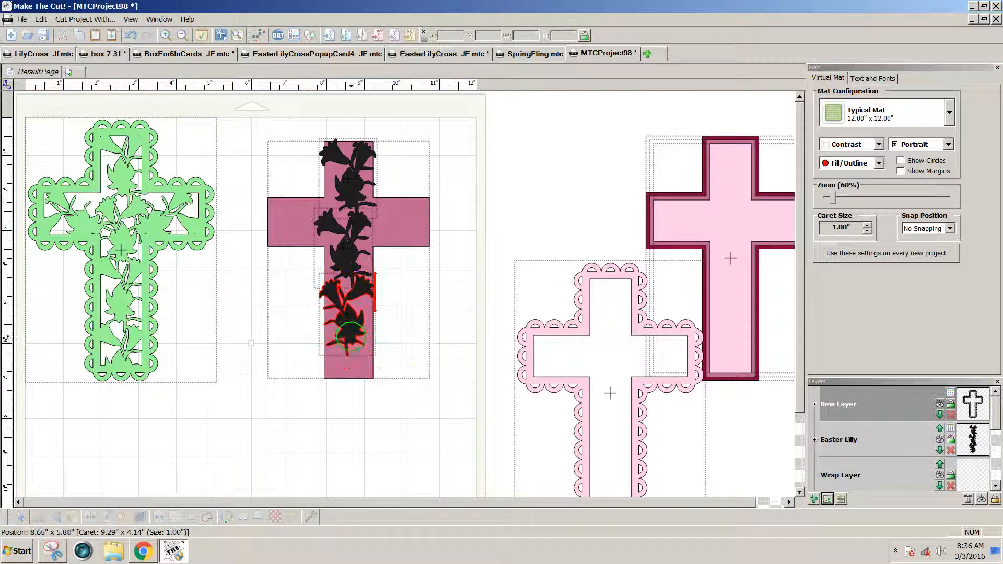
# Step: Copy the mirrored lily to the foot of the cross, tilt it counterclockwise and position it at X 7.8627, Y 5.7304
pyautogui.click(350, 335)
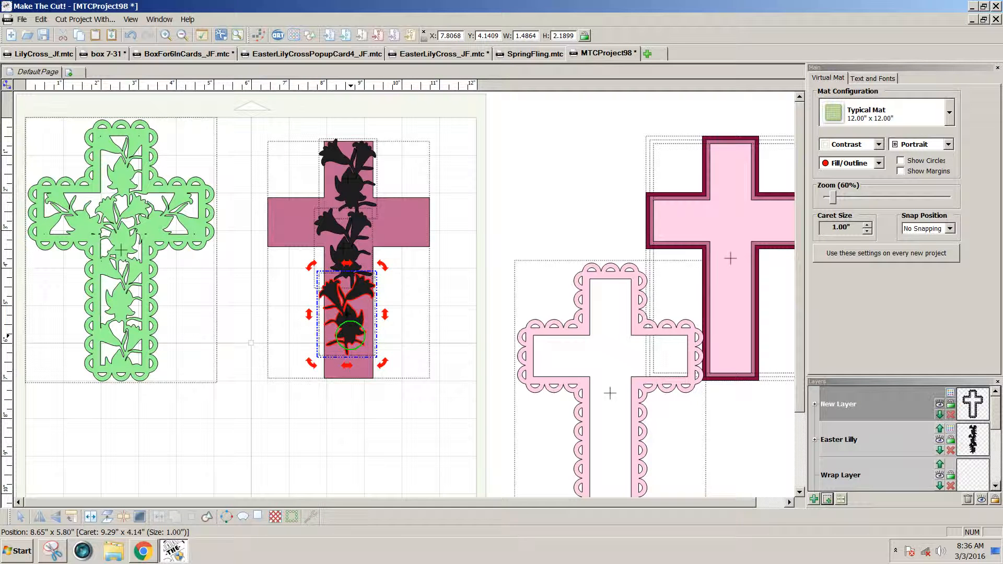
pyautogui.moveTo(350, 335); pyautogui.dragTo(358, 398)
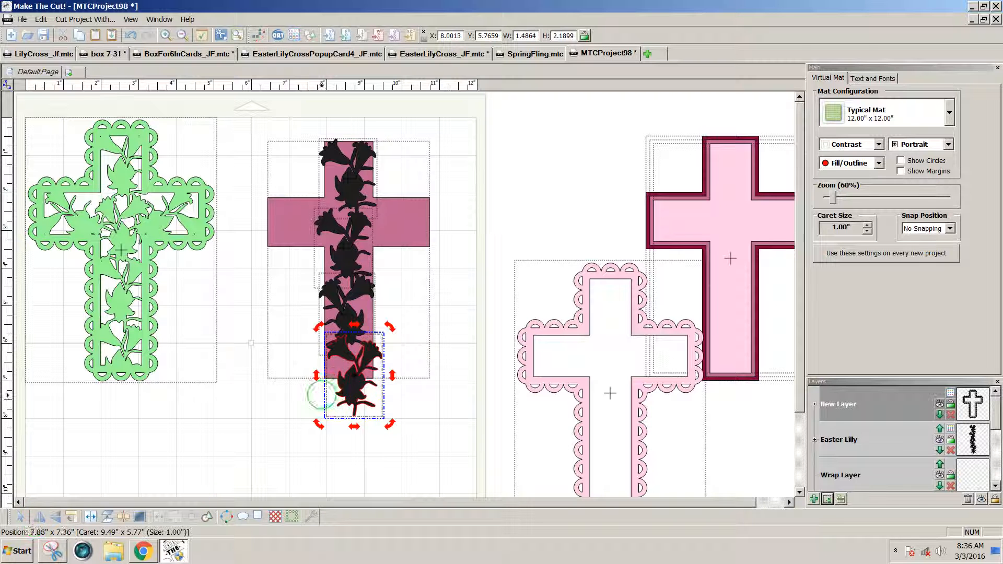
pyautogui.moveTo(353, 387); pyautogui.dragTo(350, 395)
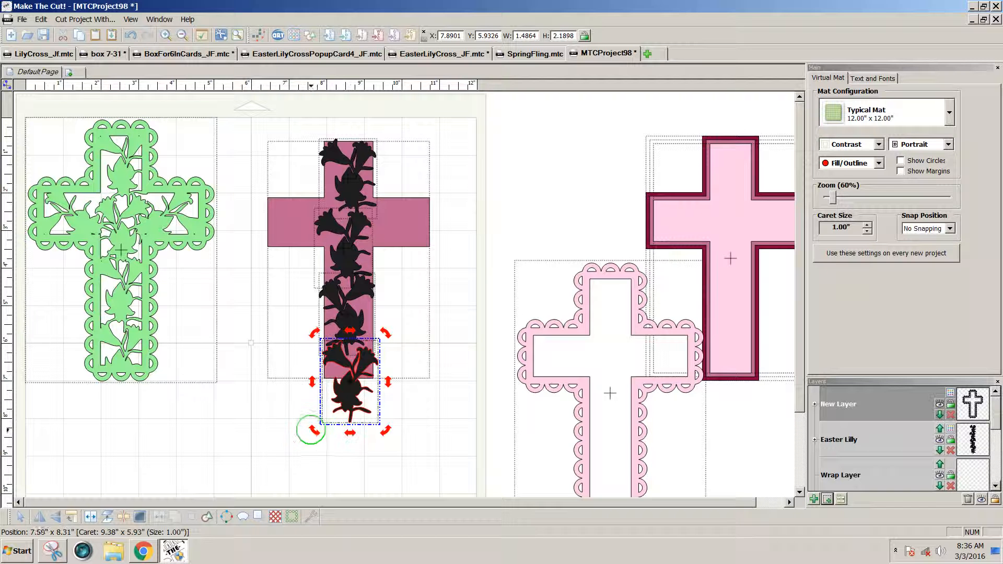
pyautogui.moveTo(311, 429); pyautogui.dragTo(357, 393)
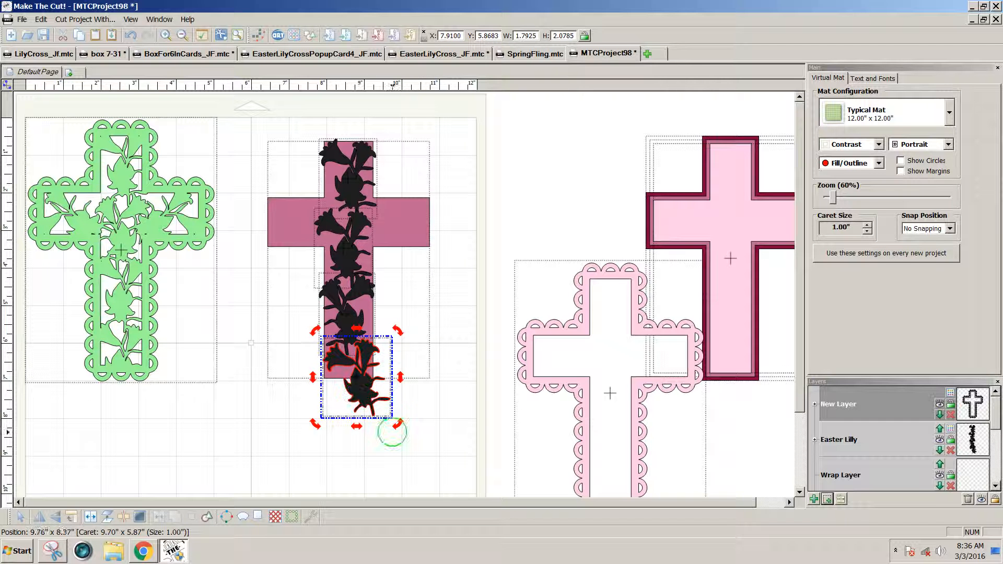
pyautogui.moveTo(397, 425); pyautogui.dragTo(374, 390)
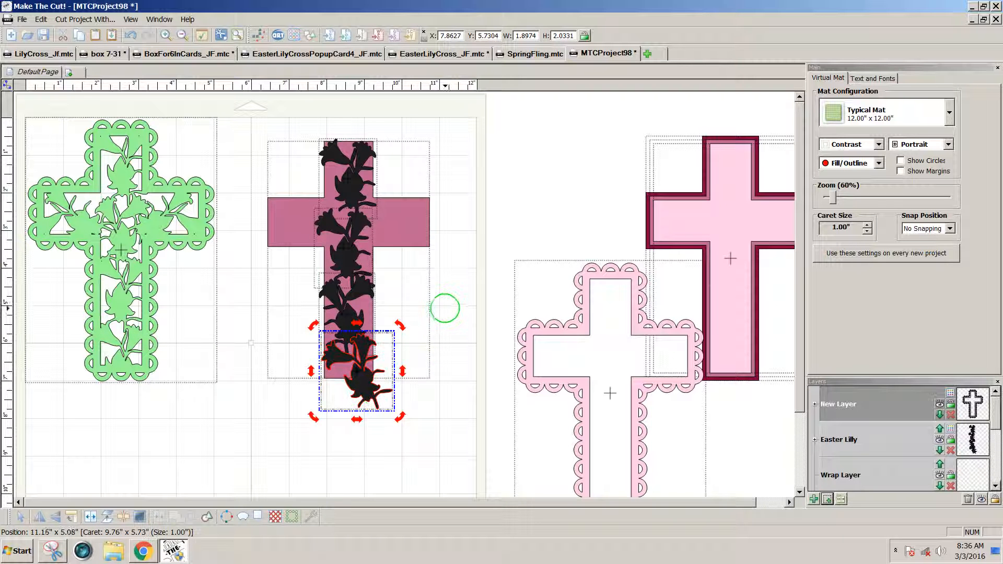
# Step: Copy the second lily, rotate the copy 90 degrees clockwise and place it over the cross's right arm at X 8.7485, Y 2.0710
pyautogui.click(353, 257)
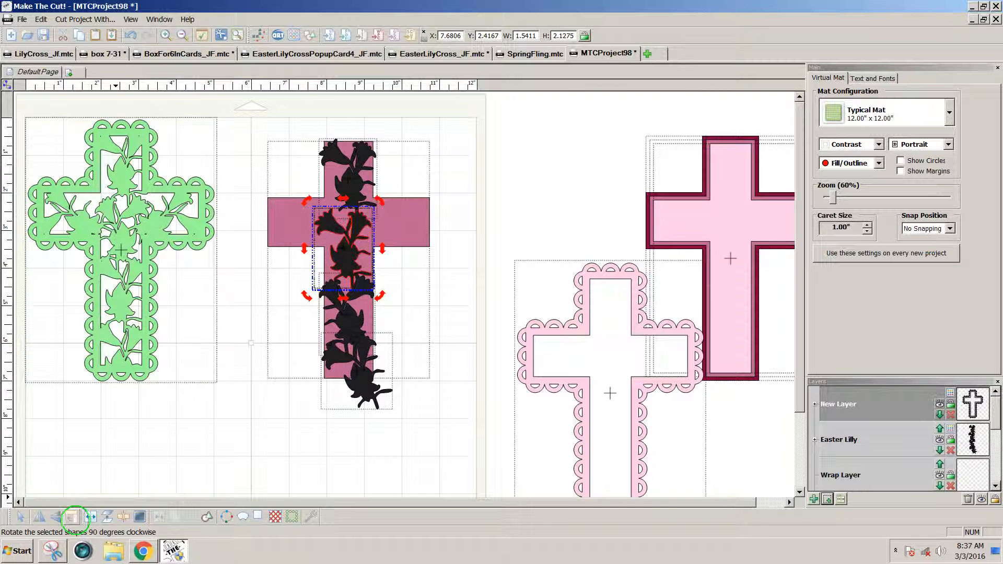
pyautogui.click(72, 517)
pyautogui.moveTo(374, 262); pyautogui.dragTo(427, 241)
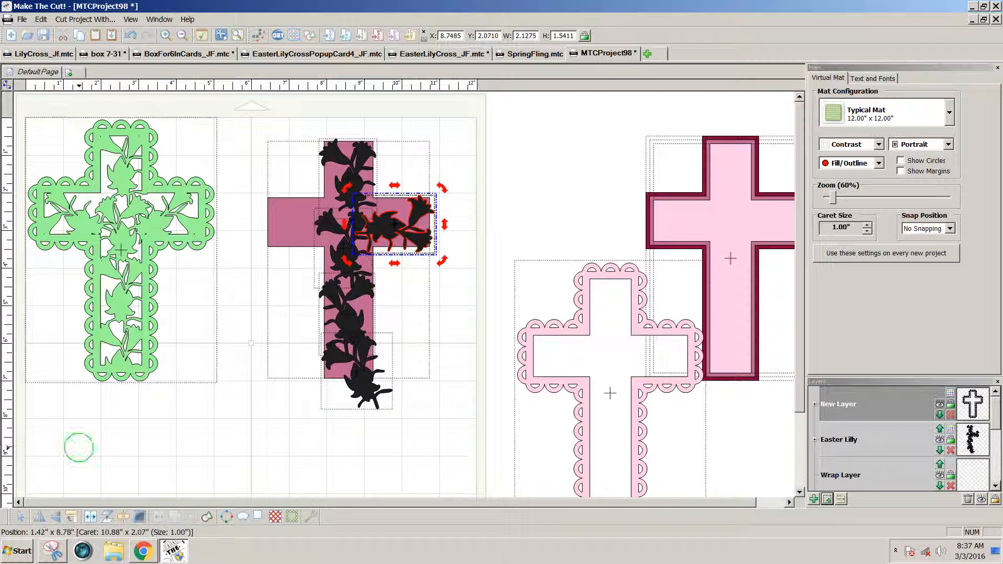
# Step: Copy the right-arm lily, mirror the copy horizontally and move it over the dark pink cross's left arm at about X 6.4012, Y 1.9876
pyautogui.click(39, 517)
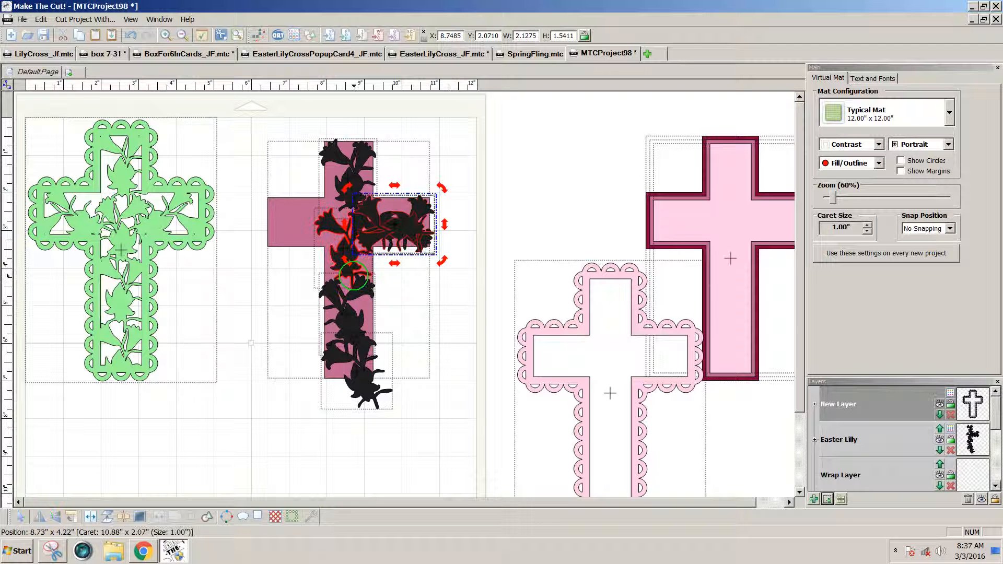
pyautogui.press('Left')
pyautogui.press('Left')
pyautogui.press('Left')
pyautogui.press('Left')
pyautogui.press('Left')
pyautogui.press('Left')
pyautogui.press('Left')
pyautogui.press('Left')
pyautogui.press('Left')
pyautogui.press('Left')
pyautogui.press('Left')
pyautogui.press('Left')
pyautogui.press('Left')
pyautogui.press('Left')
pyautogui.press('Left')
pyautogui.press('Left')
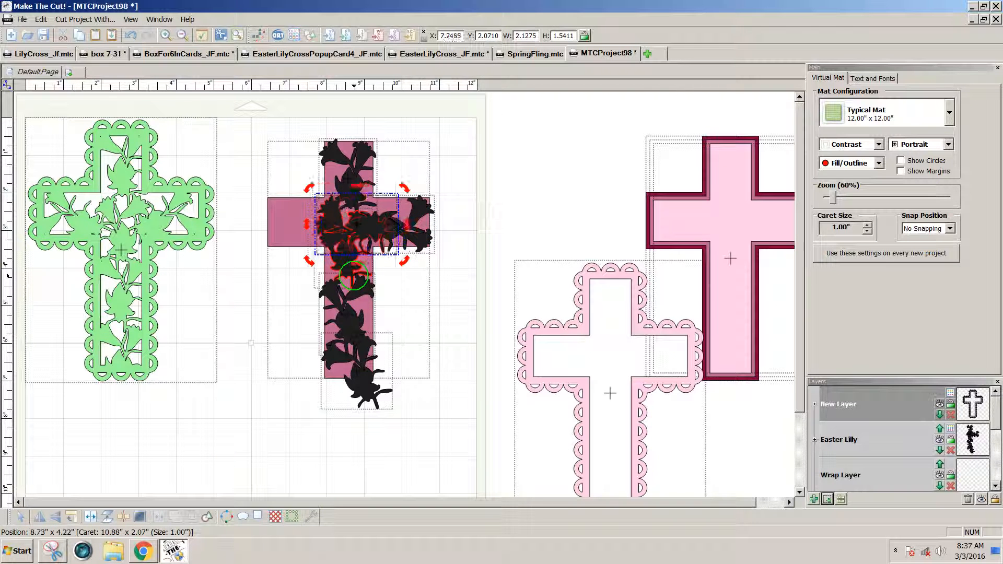
pyautogui.press('Left')
pyautogui.press('Left')
pyautogui.press('Left')
pyautogui.press('Left')
pyautogui.press('Left')
pyautogui.press('Left')
pyautogui.press('Left')
pyautogui.press('Left')
pyautogui.press('Left')
pyautogui.press('Left')
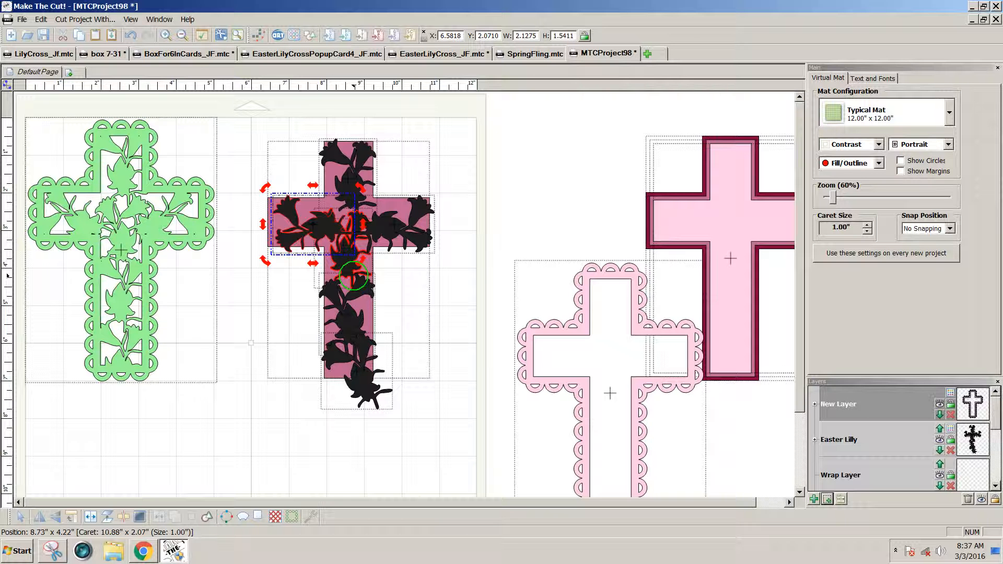
pyautogui.press('Left')
pyautogui.press('Left')
pyautogui.press('Left')
pyautogui.press('Left')
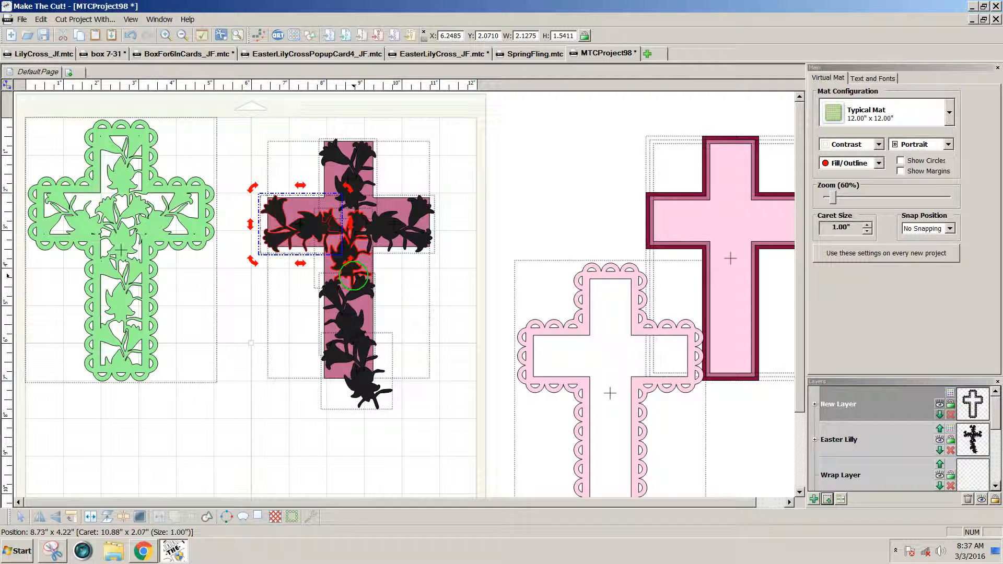
pyautogui.press('Right')
pyautogui.press('Right')
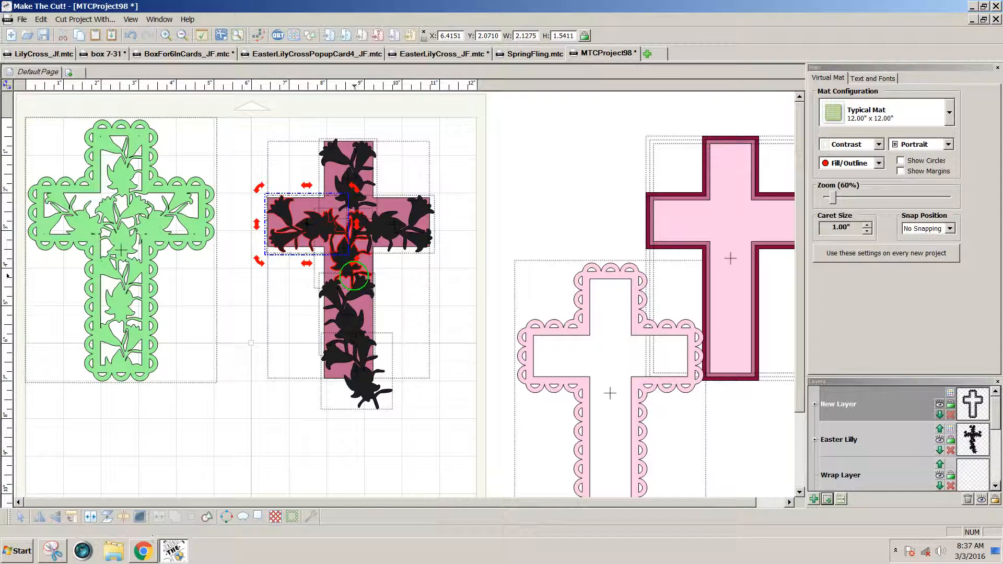
pyautogui.press('Up')
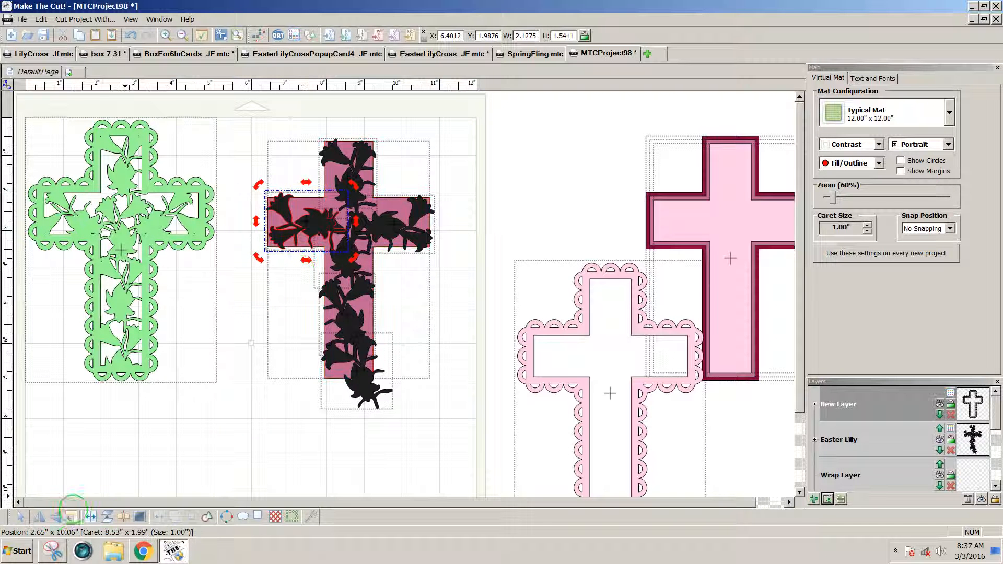
# Step: Try a vertical flip on the left-arm lily, then tilt it slightly and place it over the arm at X 6.3320, Y 1.9978
pyautogui.click(56, 518)
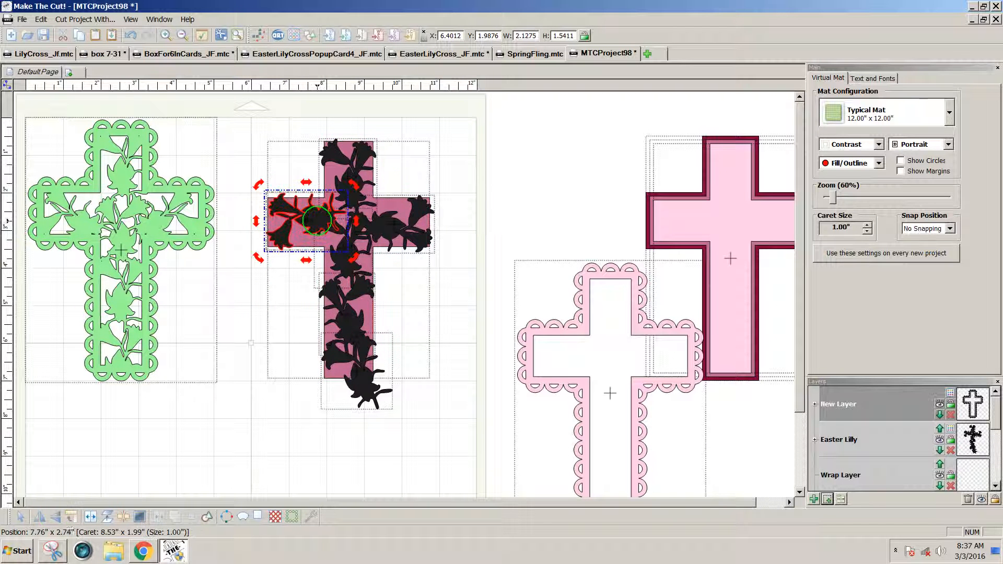
pyautogui.moveTo(316, 220); pyautogui.dragTo(316, 224)
pyautogui.moveTo(354, 260); pyautogui.dragTo(354, 256)
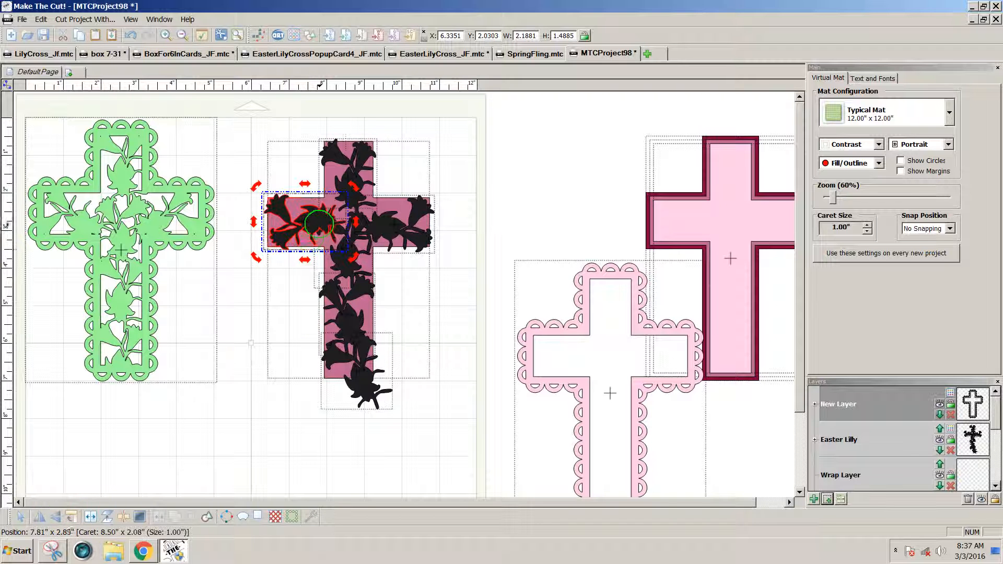
pyautogui.moveTo(319, 224); pyautogui.dragTo(324, 226)
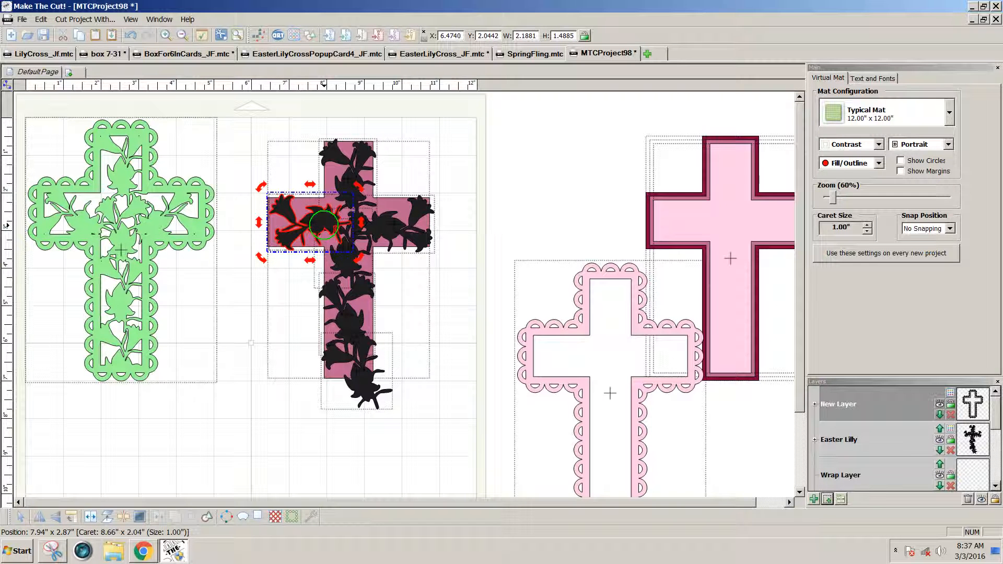
pyautogui.moveTo(361, 253); pyautogui.dragTo(321, 212)
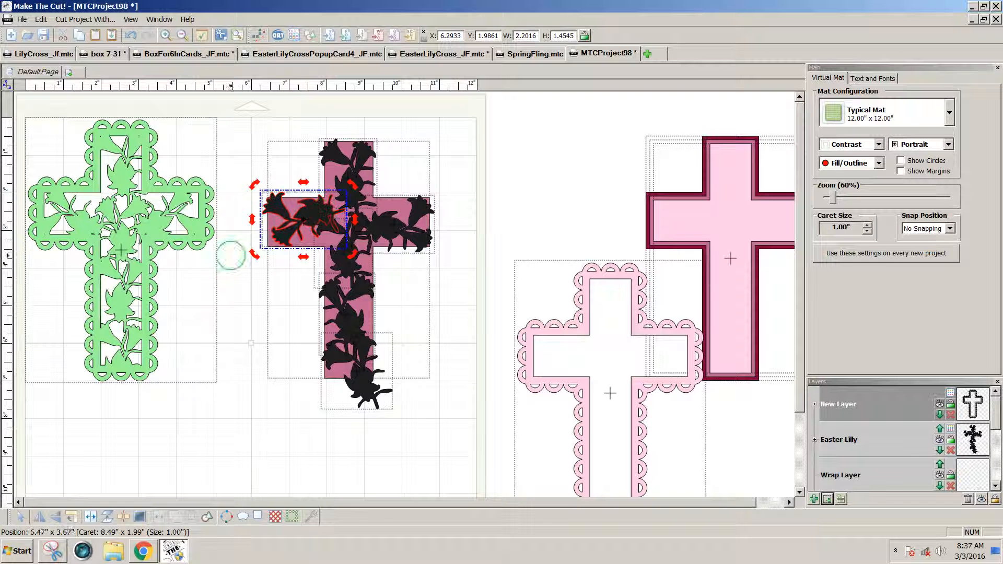
pyautogui.moveTo(254, 254); pyautogui.dragTo(294, 238)
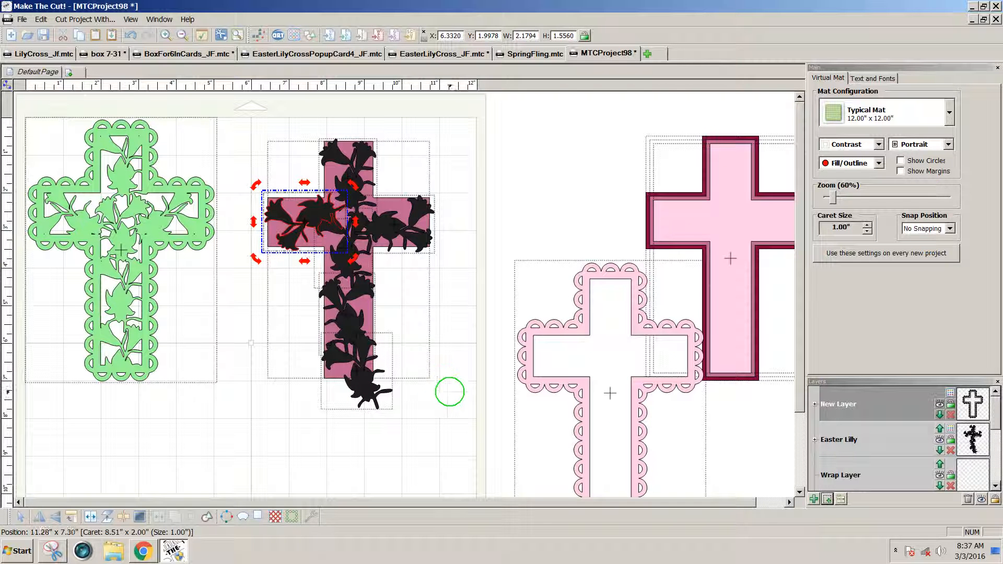
# Step: Put the solid dark pink cross on its own new layer and hide that layer
pyautogui.click(449, 395)
pyautogui.click(368, 268)
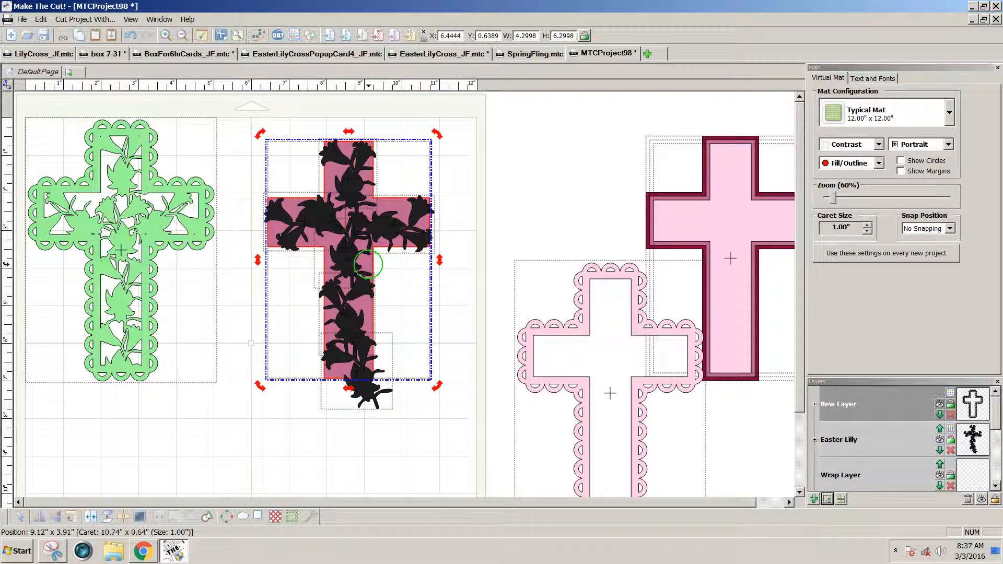
pyautogui.click(828, 499)
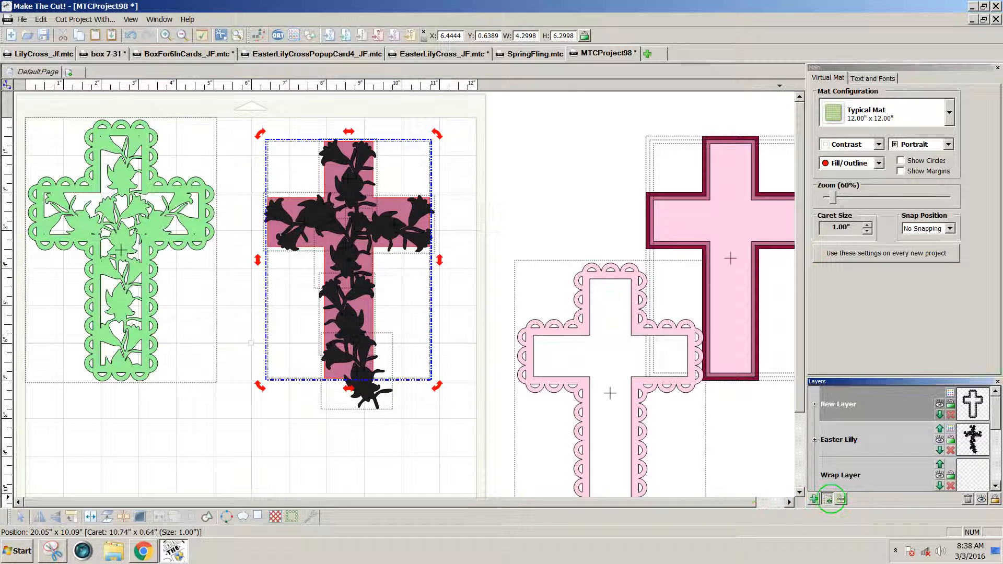
pyautogui.click(941, 404)
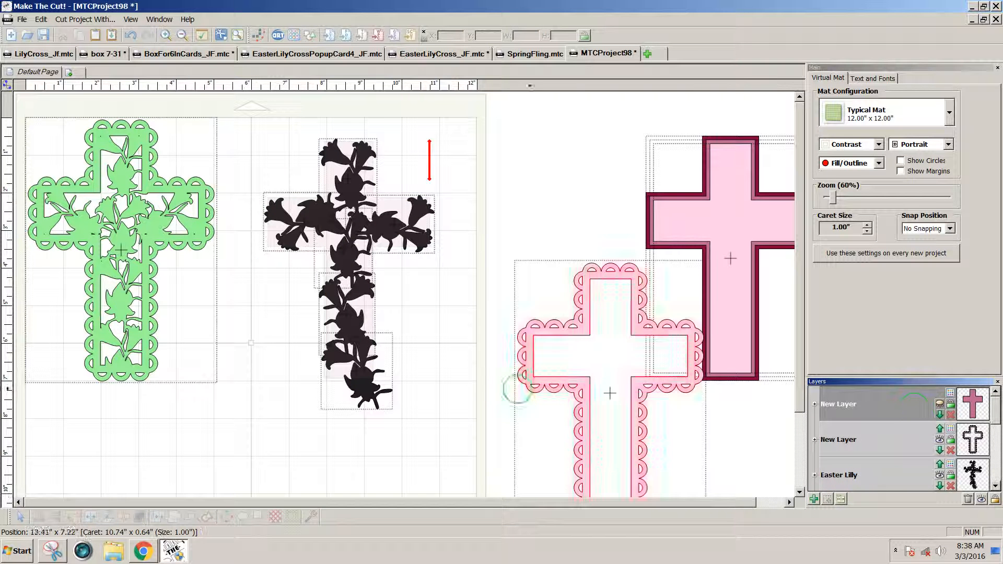
# Step: Place a spare copy of all the lilies at X 12.8181, Y 0.7639, and weld the original lilies into one shape
pyautogui.moveTo(473, 418); pyautogui.dragTo(207, 103)
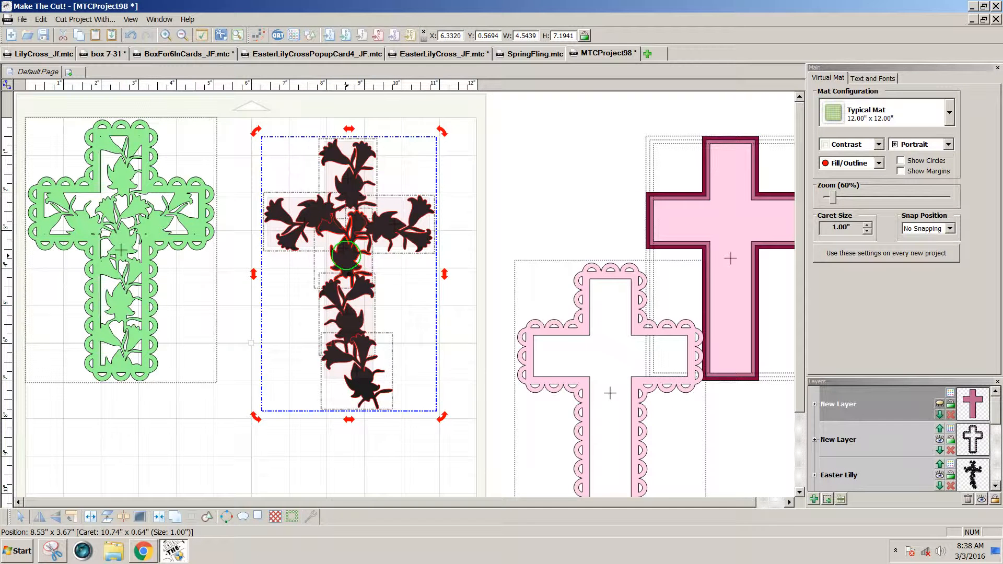
pyautogui.moveTo(346, 255); pyautogui.dragTo(590, 262)
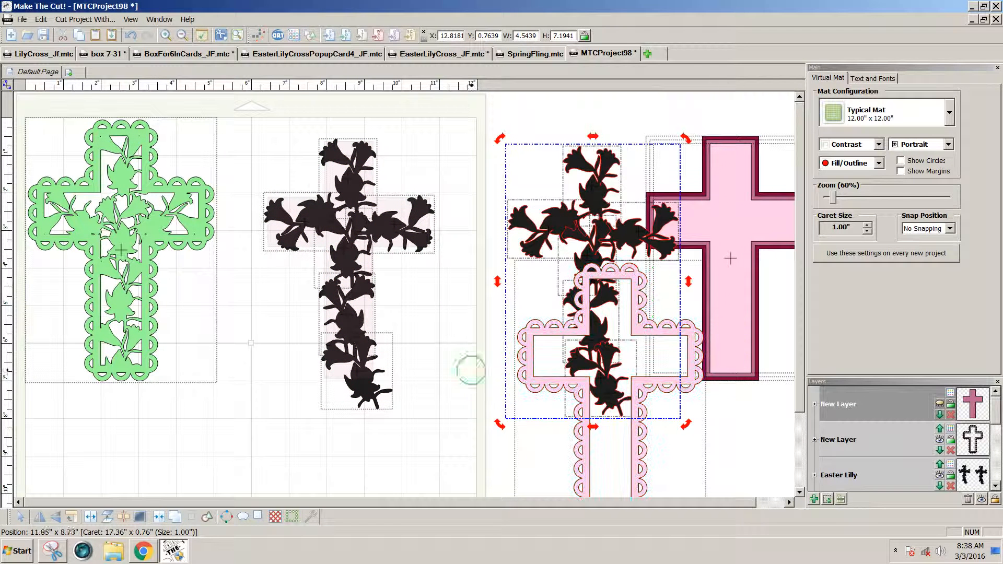
pyautogui.moveTo(471, 422); pyautogui.dragTo(224, 90)
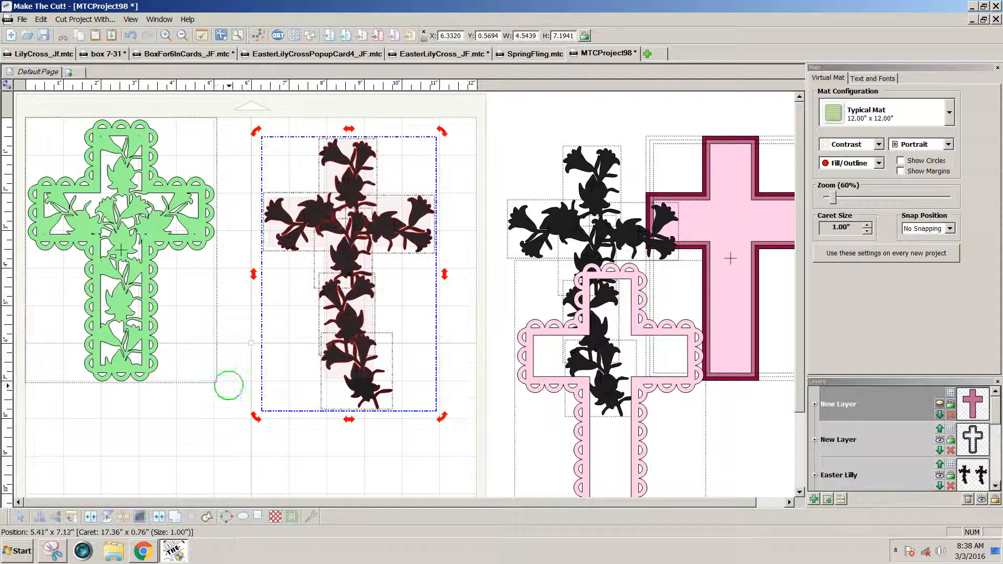
pyautogui.click(174, 517)
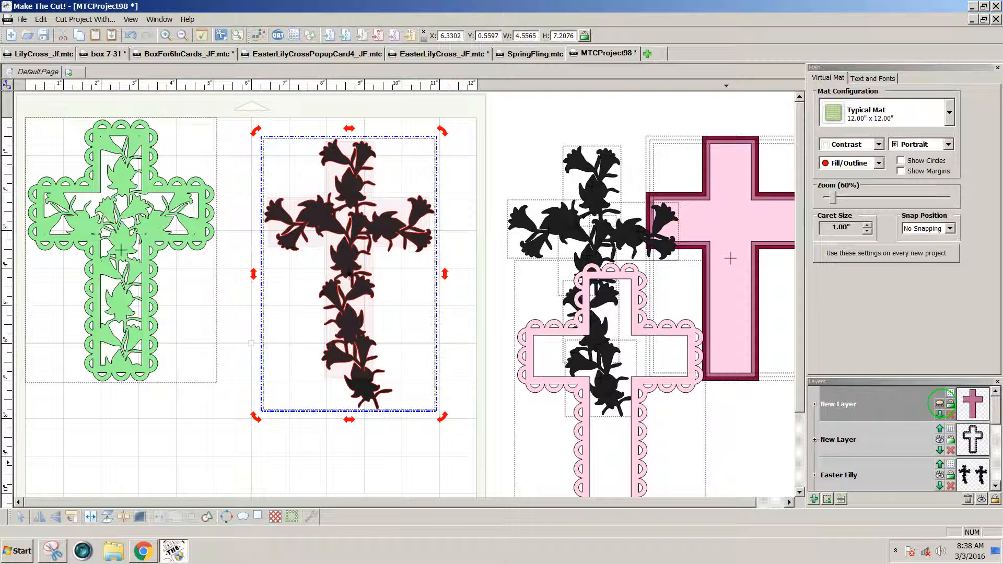
# Step: Show the dark pink cross's layer again and move it below the Easter Lilly layer
pyautogui.click(939, 404)
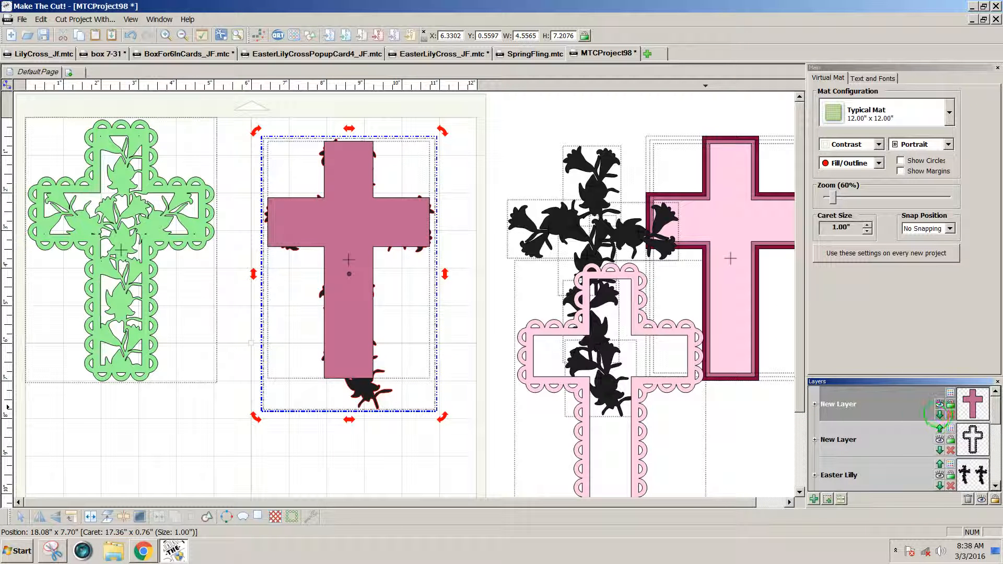
pyautogui.click(939, 415)
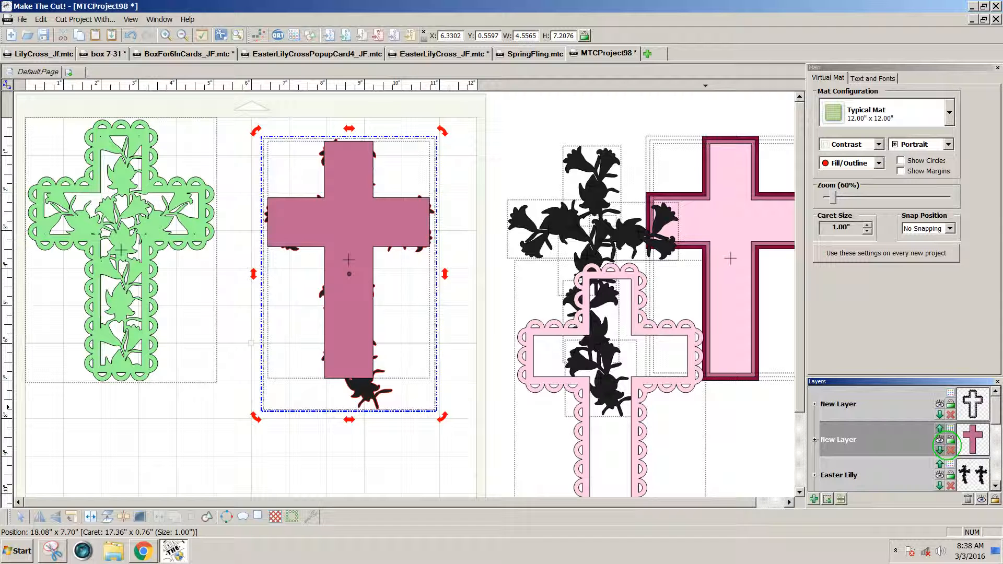
pyautogui.click(939, 450)
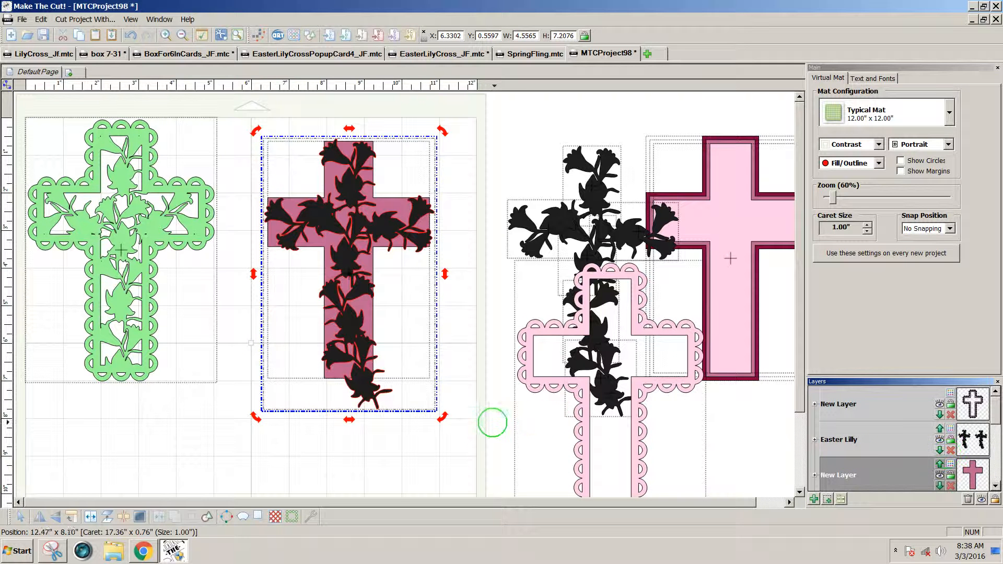
# Step: Clip the welded lilies to the dark pink cross with a Boolean Intersect of the two shapes, keeping Auto Simplify on
pyautogui.moveTo(490, 434); pyautogui.dragTo(221, 77)
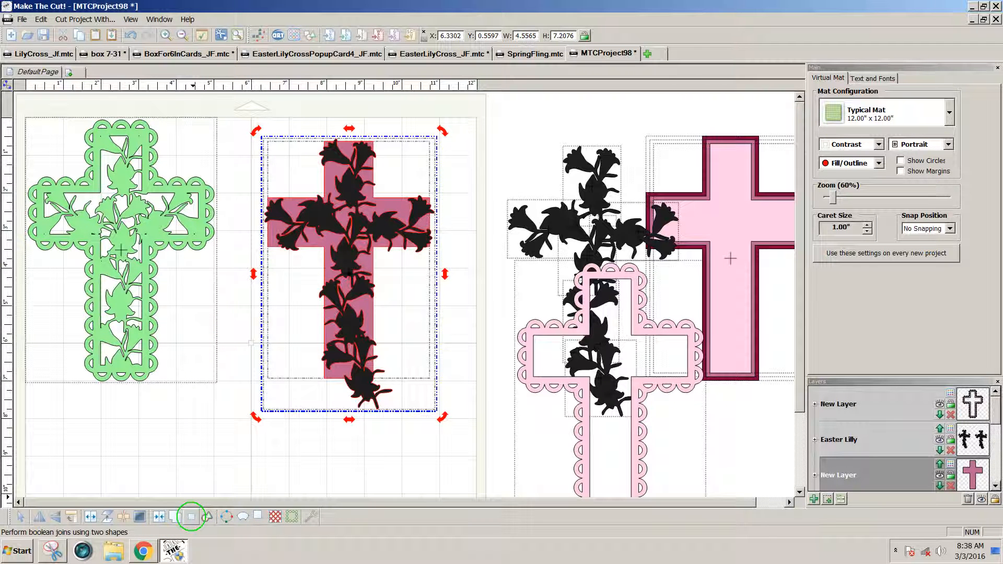
pyautogui.click(191, 517)
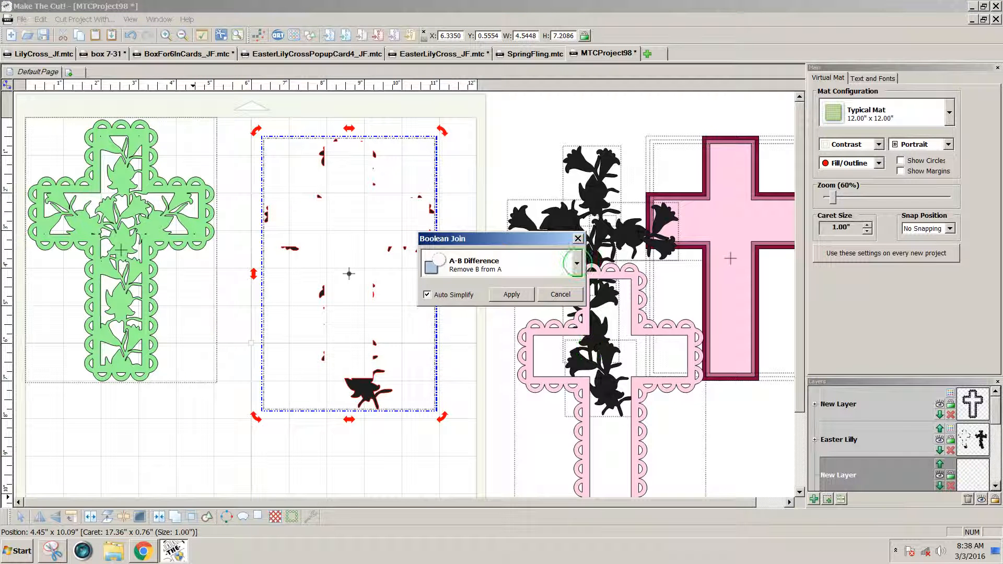
pyautogui.click(575, 263)
pyautogui.click(463, 341)
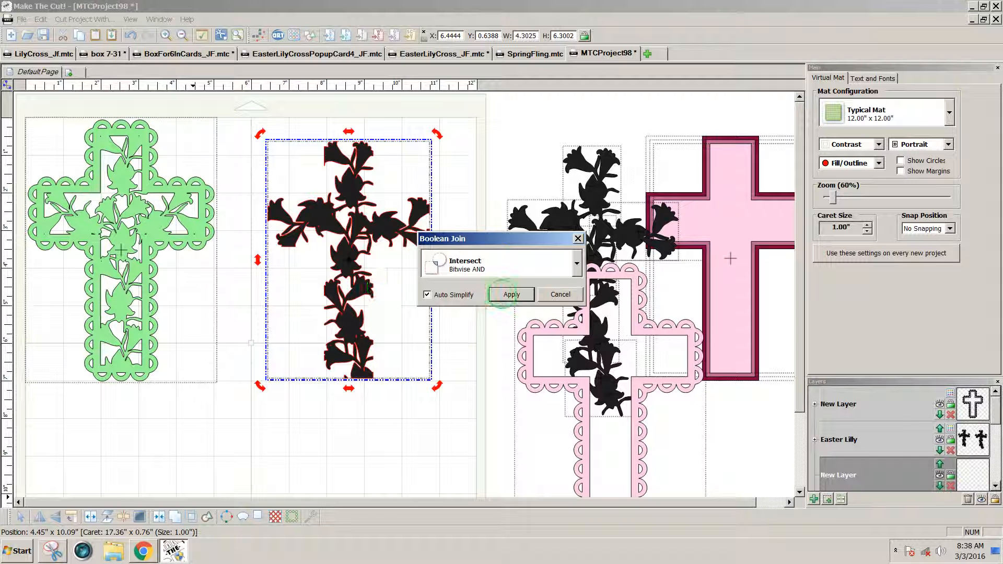
pyautogui.click(512, 294)
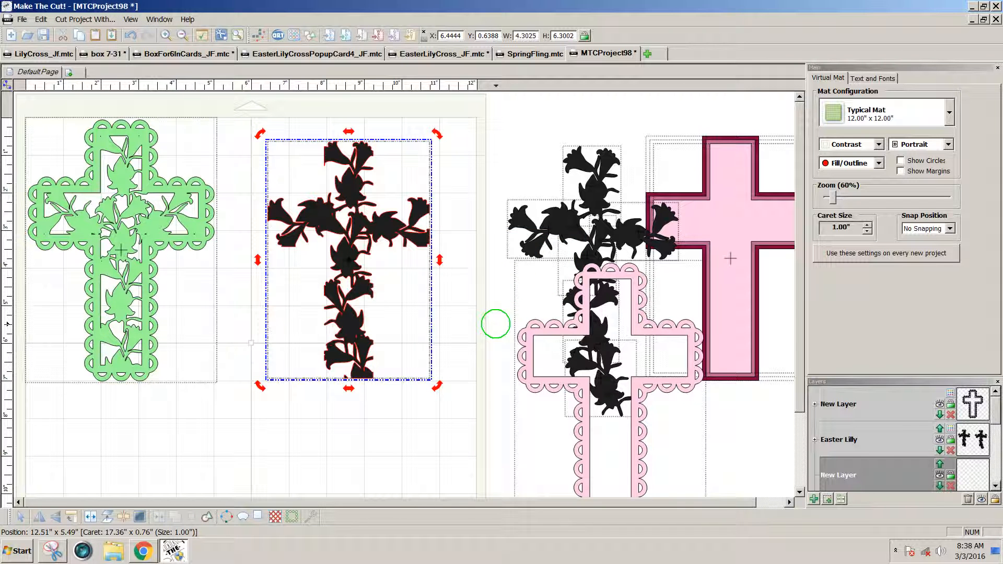
# Step: Place the scalloped frame over the clipped lilies at X 6.0774, Y 0.2503, and put a spare copy of both below the layered cross
pyautogui.moveTo(536, 332); pyautogui.dragTo(284, 195)
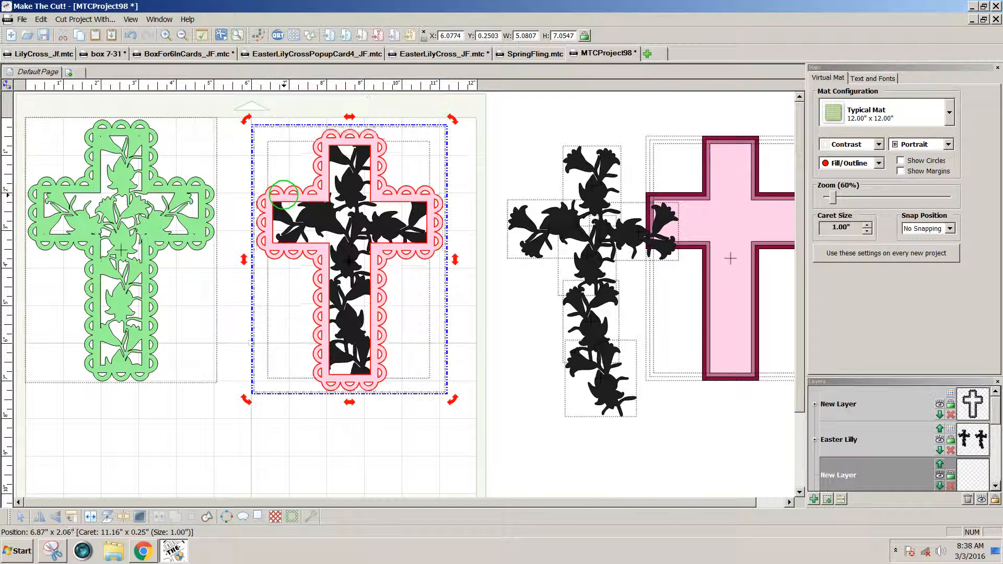
pyautogui.moveTo(499, 429); pyautogui.dragTo(194, 83)
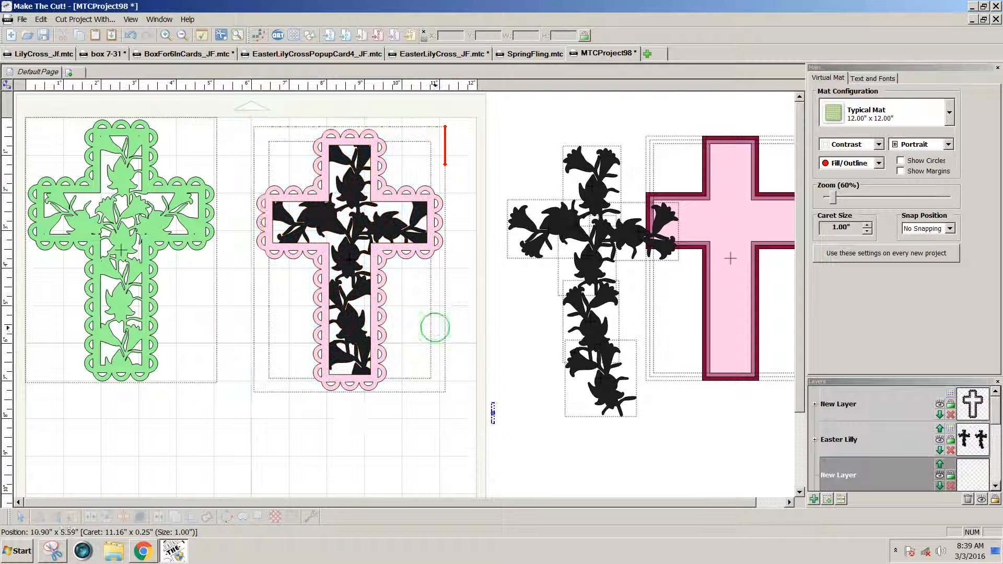
pyautogui.moveTo(497, 429); pyautogui.dragTo(182, 74)
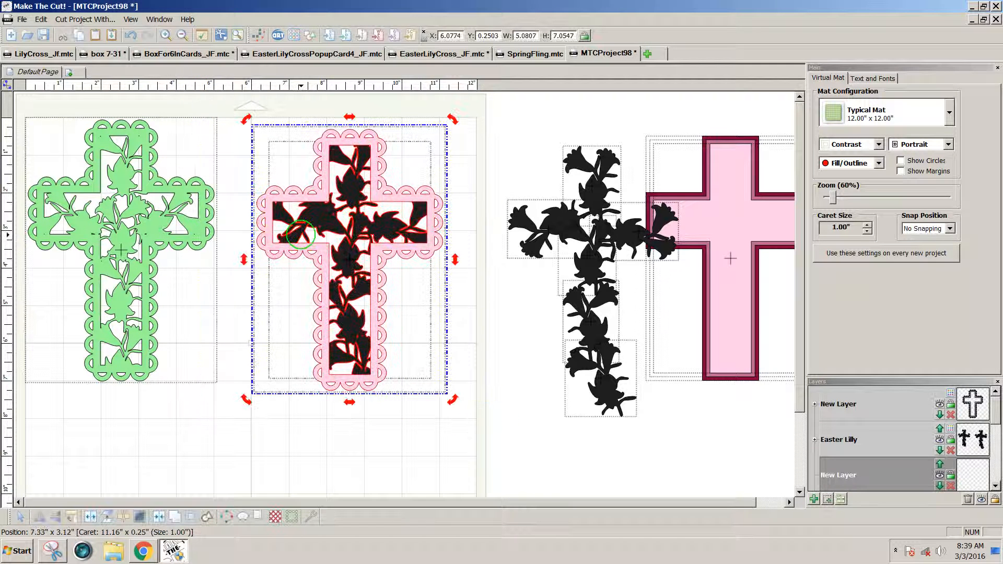
pyautogui.moveTo(300, 235); pyautogui.dragTo(697, 499)
# Step: Weld the scalloped frame and clipped lilies into one shape and position it at X 5.9749, Y 0.3702
pyautogui.moveTo(498, 409); pyautogui.dragTo(207, 86)
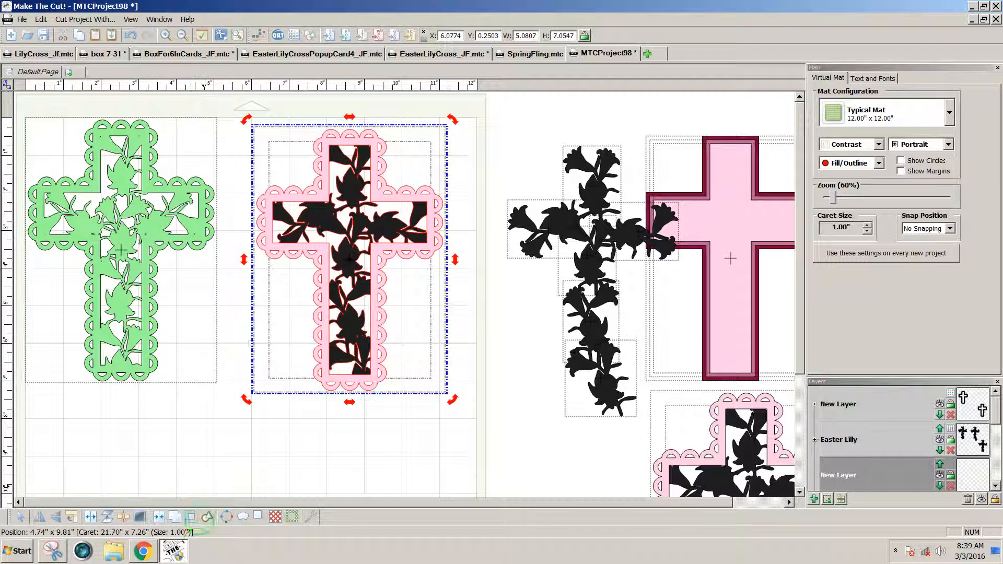
pyautogui.click(176, 519)
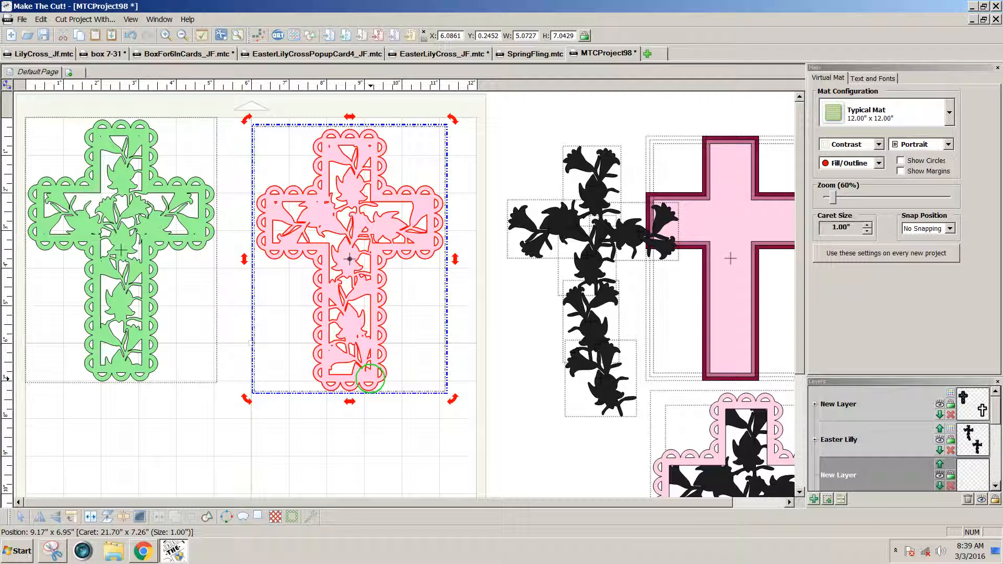
pyautogui.moveTo(370, 377); pyautogui.dragTo(366, 382)
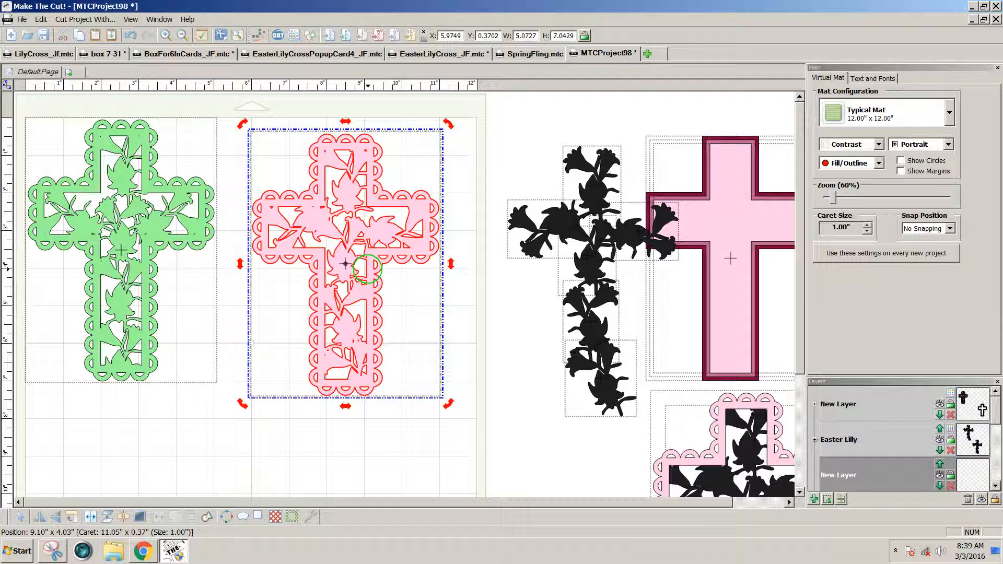
# Step: Move the spare scalloped frame off its clipped lilies to the layered cross's right side at X 19.9941, Y 0.1253
pyautogui.moveTo(498, 503); pyautogui.dragTo(558, 503)
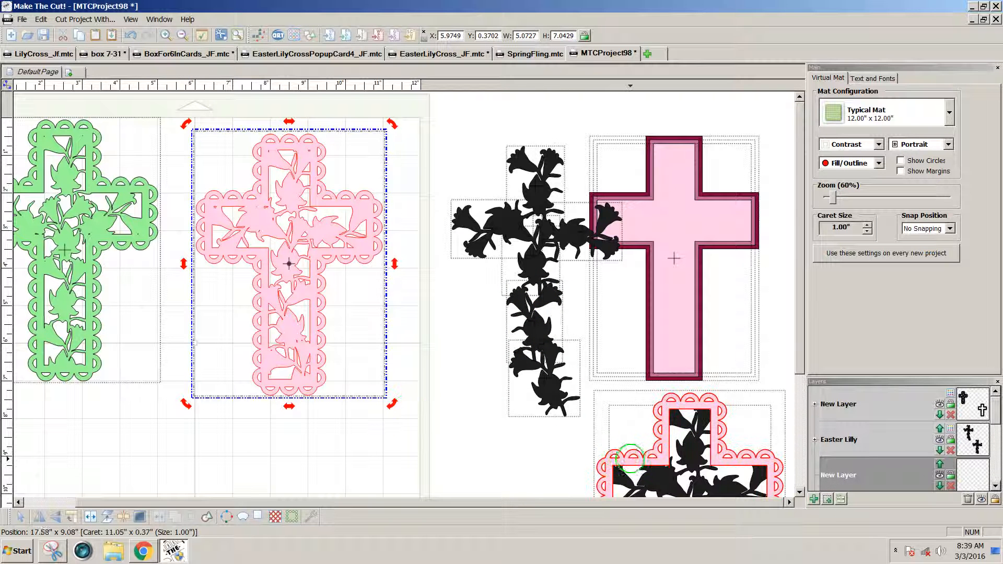
pyautogui.moveTo(630, 459); pyautogui.dragTo(755, 190)
pyautogui.moveTo(608, 500); pyautogui.dragTo(703, 500)
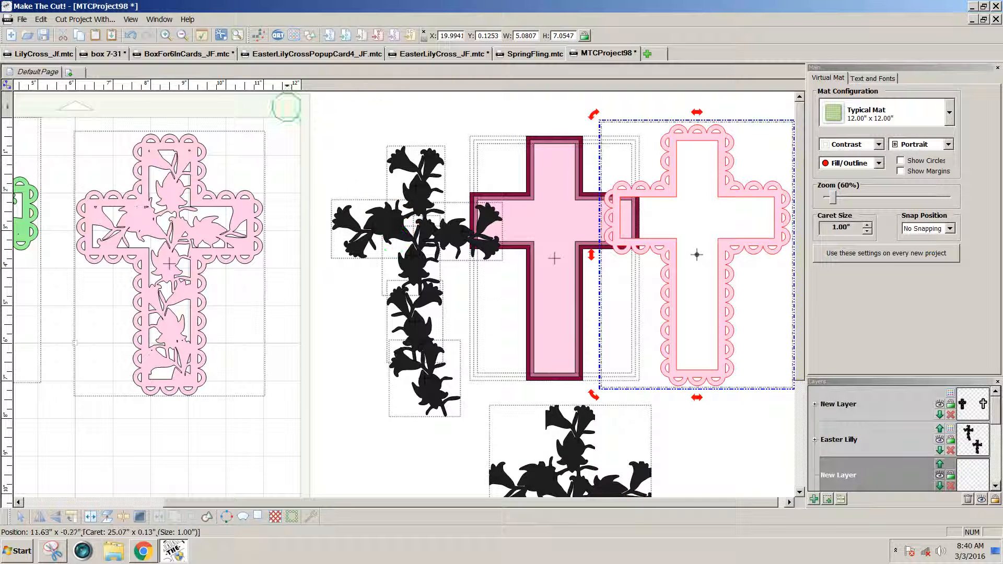
# Step: Space out the spare pieces, moving the unclipped lilies to X 11.5542, Y 0.7222 and the scalloped frame to about X 21.17, Y 0.4169
pyautogui.moveTo(285, 106); pyautogui.dragTo(536, 437)
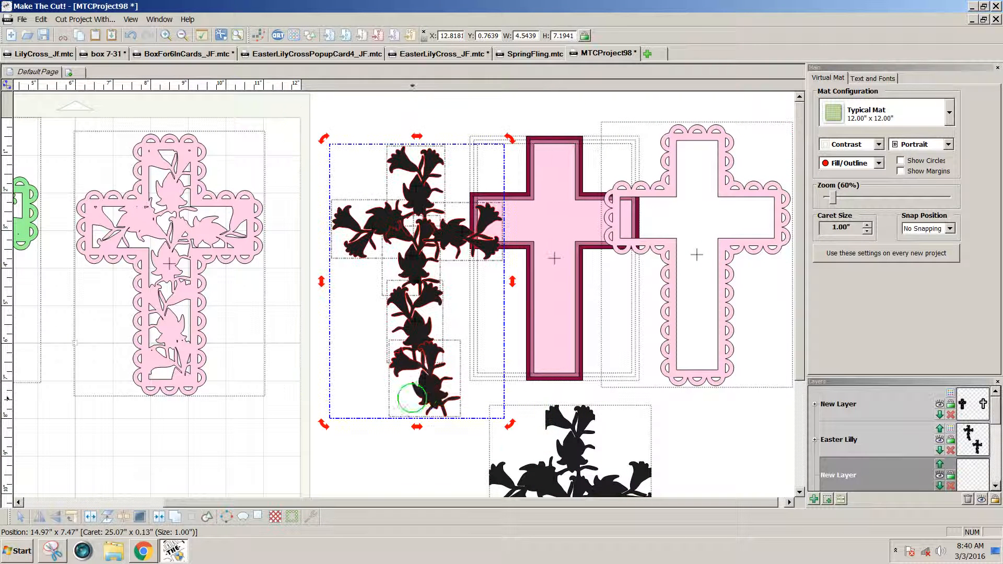
pyautogui.moveTo(423, 394); pyautogui.dragTo(376, 394)
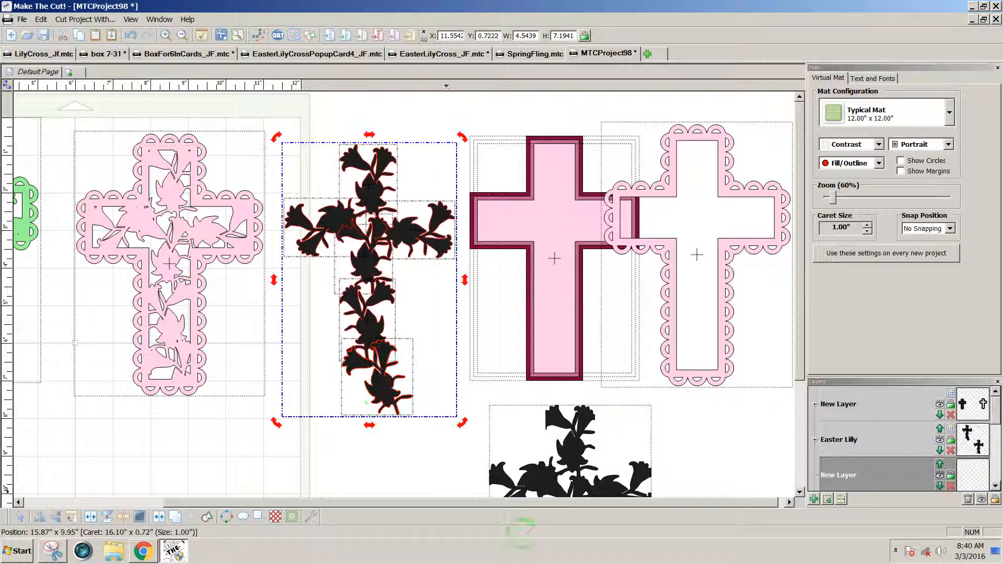
pyautogui.moveTo(696, 377); pyautogui.dragTo(740, 388)
pyautogui.moveTo(645, 502); pyautogui.dragTo(493, 493)
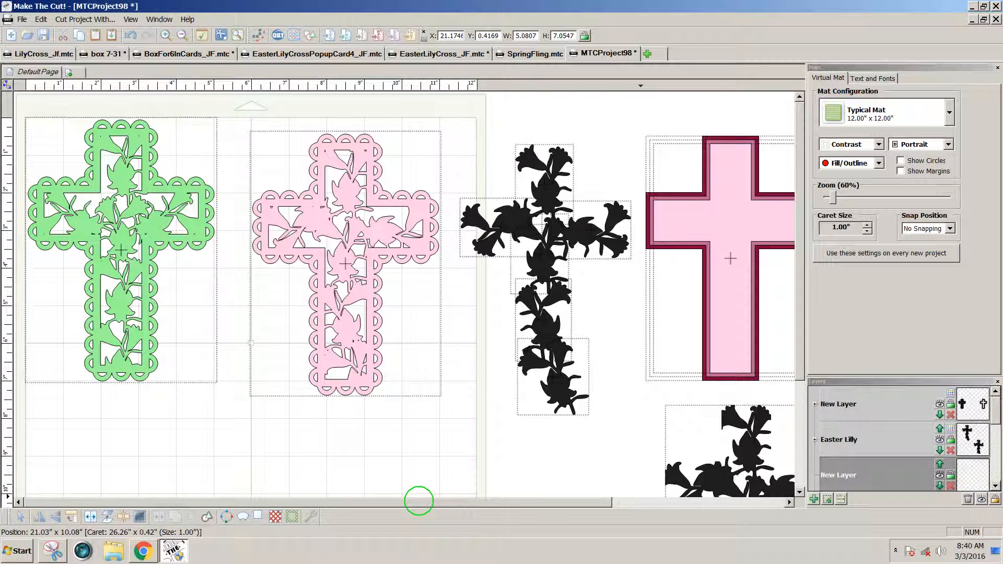
pyautogui.moveTo(418, 501); pyautogui.dragTo(578, 500)
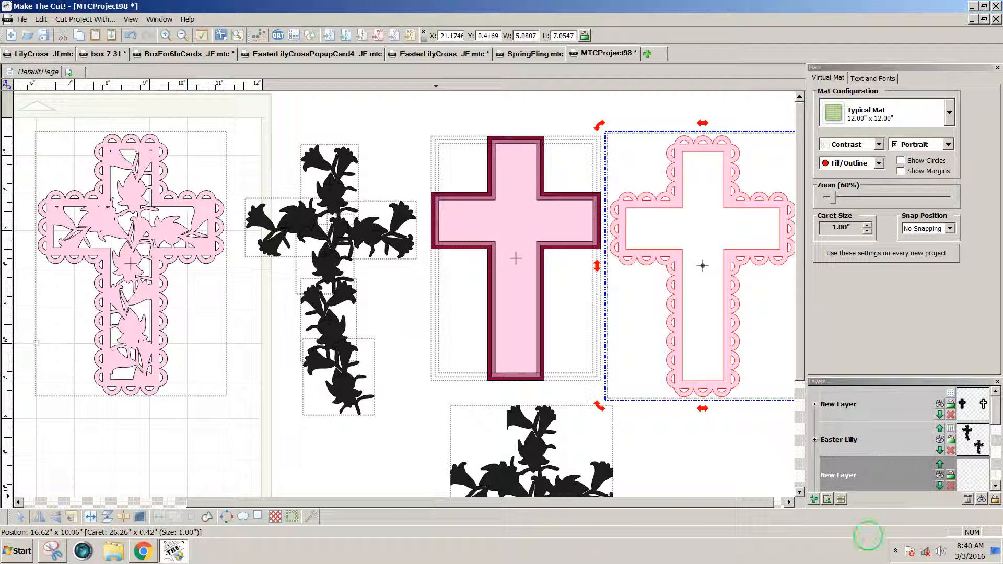
pyautogui.click(895, 550)
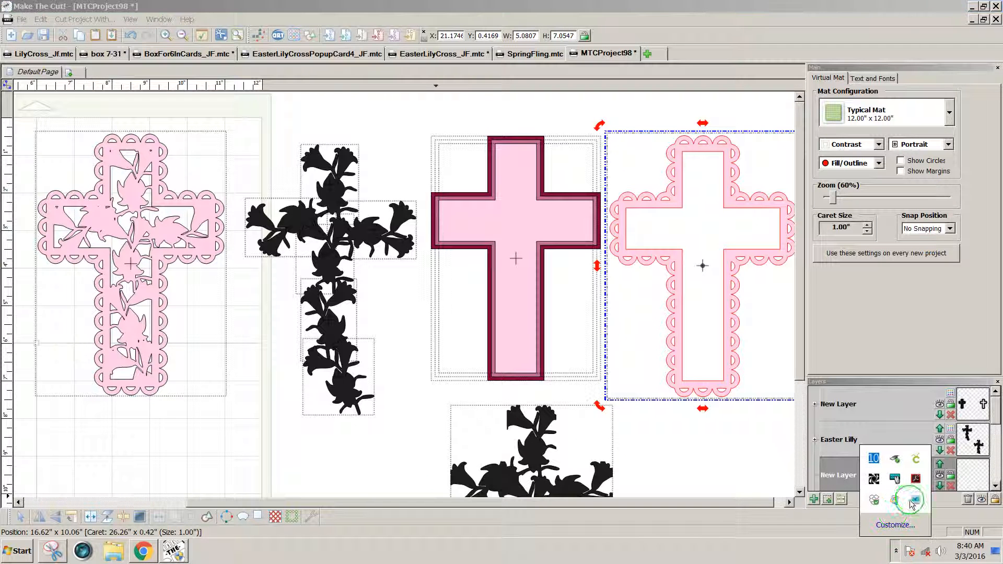